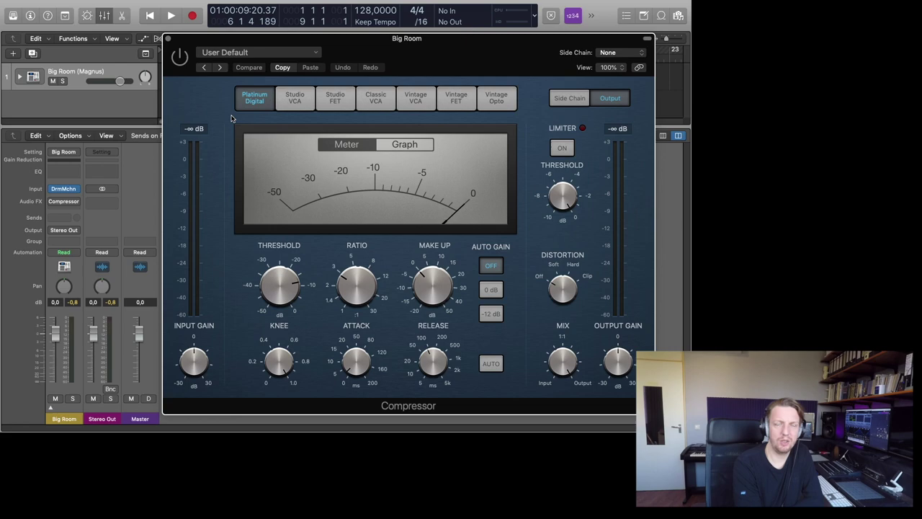
- Look at the Studio VCA and Studio FET compressor models, and compare Studio FET with Vintage FET by switching between them several times
left_click(294, 103)
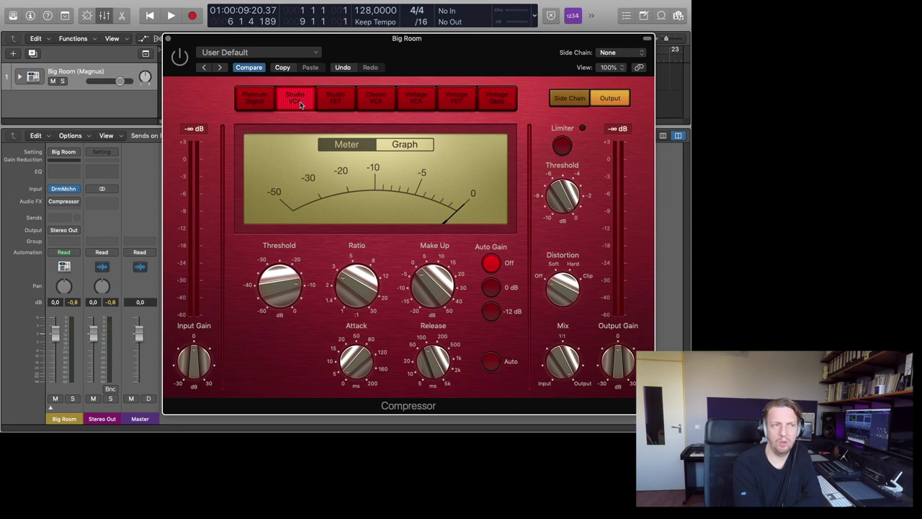
left_click(337, 104)
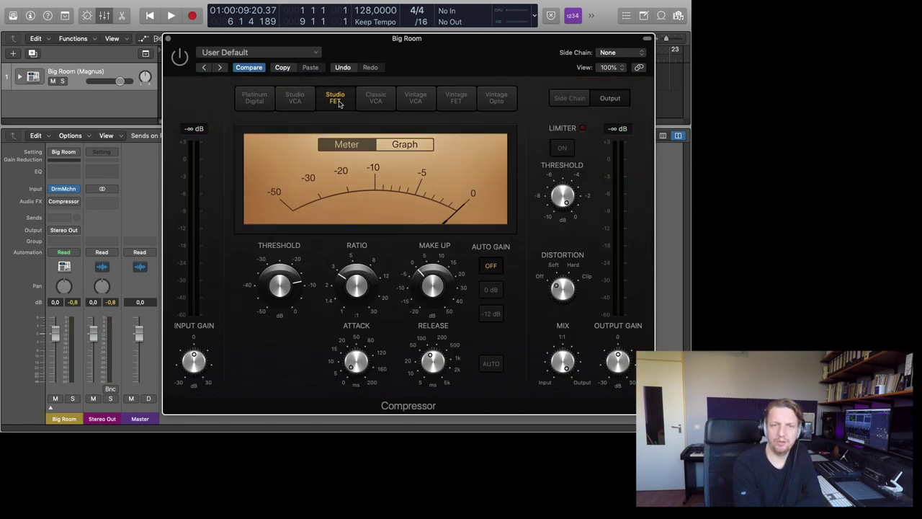
left_click(450, 101)
left_click(334, 105)
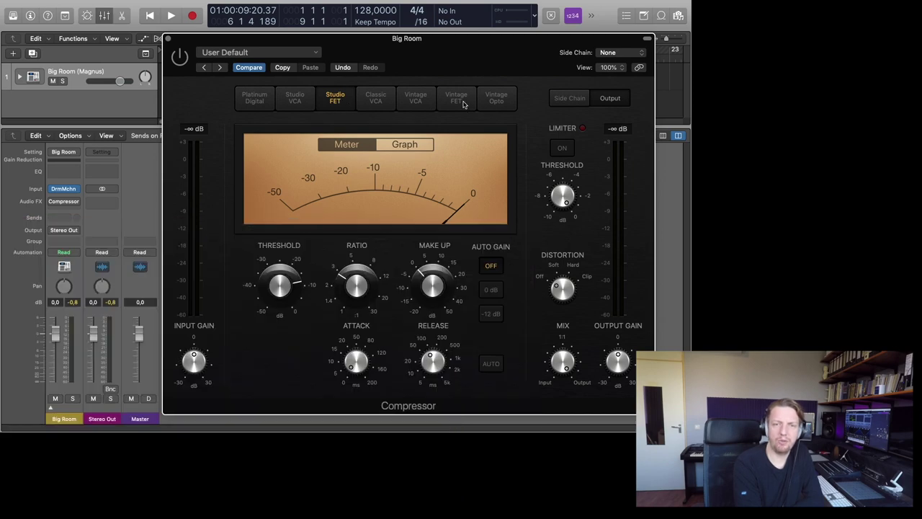
left_click(466, 104)
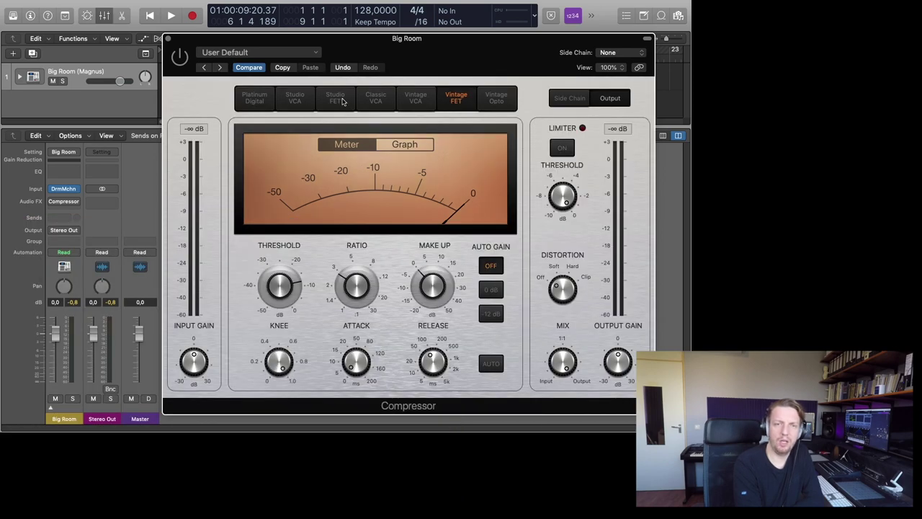
left_click(342, 102)
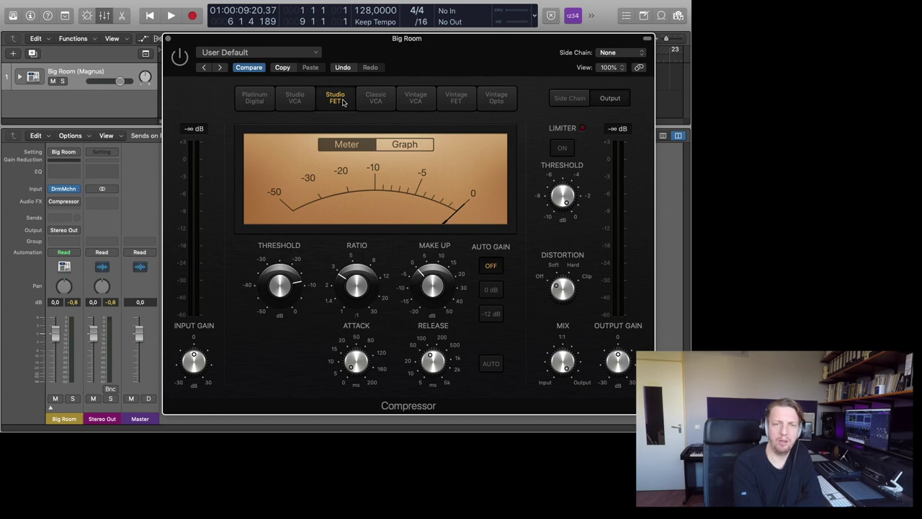
left_click(453, 100)
left_click(341, 102)
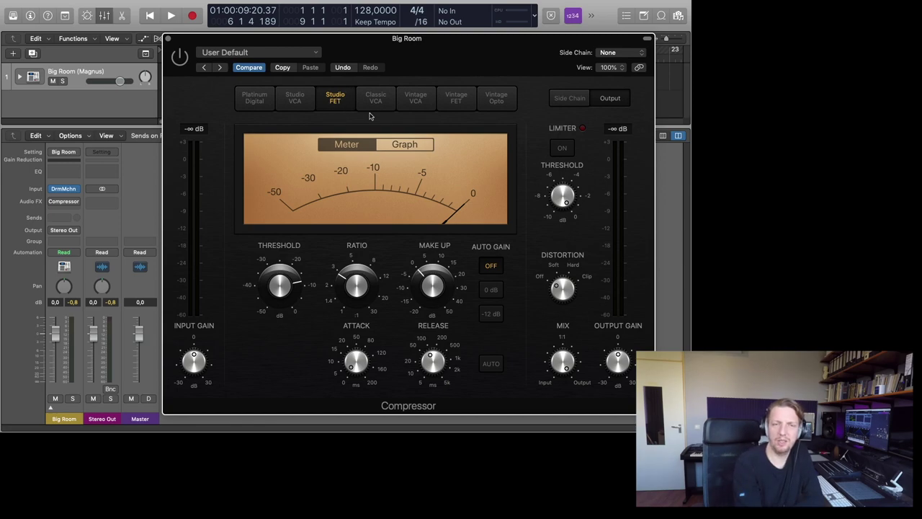
left_click(463, 107)
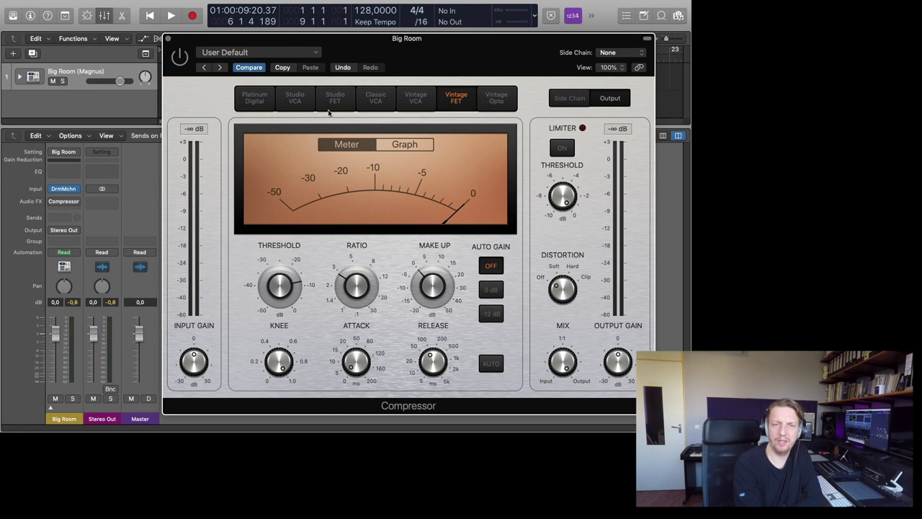
left_click(336, 100)
left_click(466, 102)
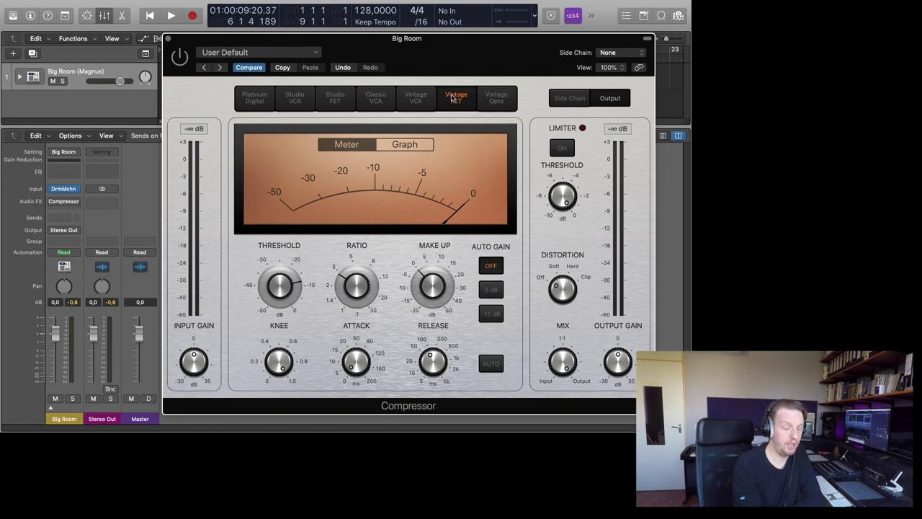
- View the Classic VCA, Vintage VCA, Vintage FET and Vintage Opto compressor models in turn, and return to Platinum Digital
left_click(376, 100)
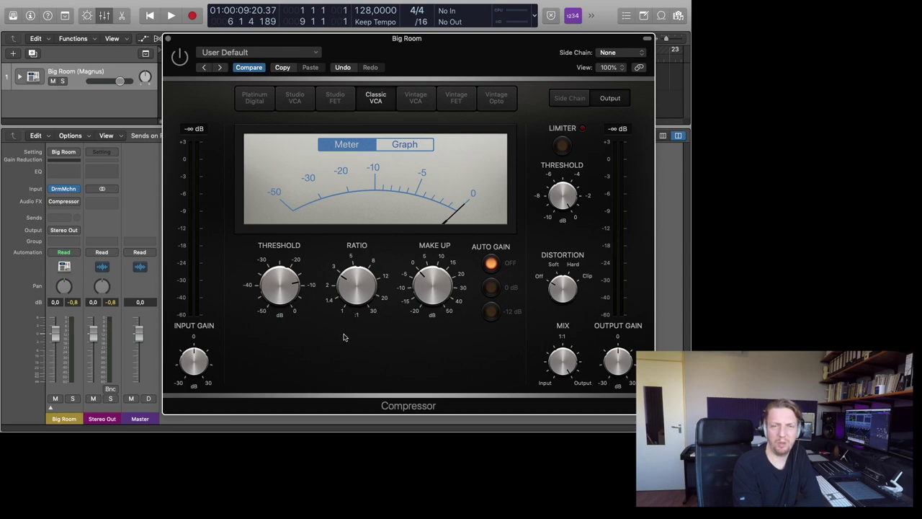
left_click(415, 103)
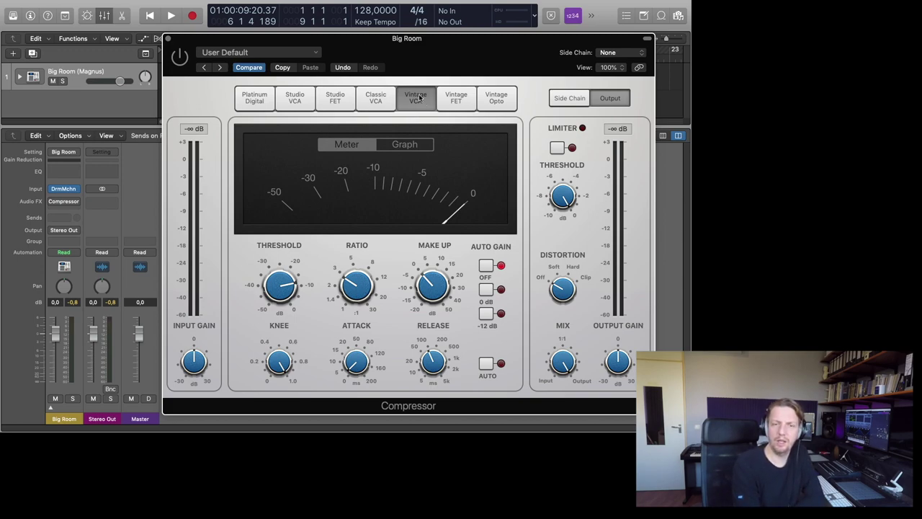
left_click(456, 99)
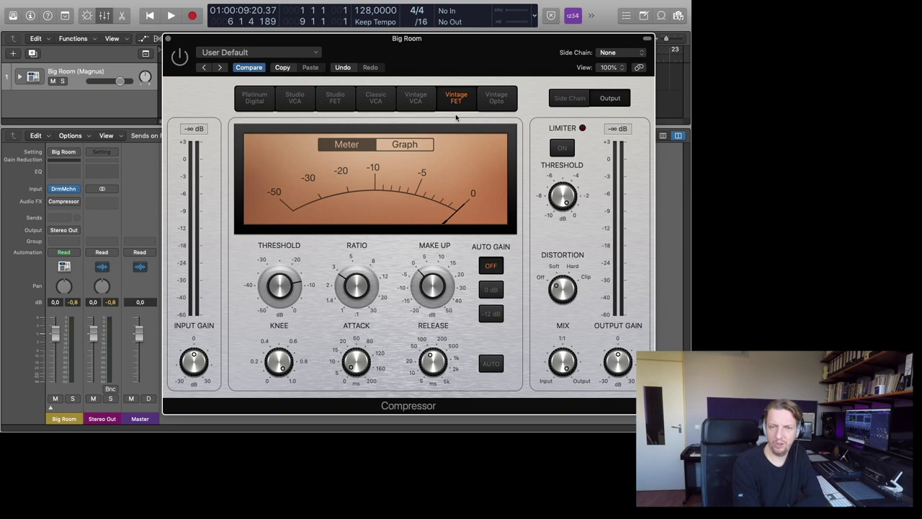
left_click(497, 99)
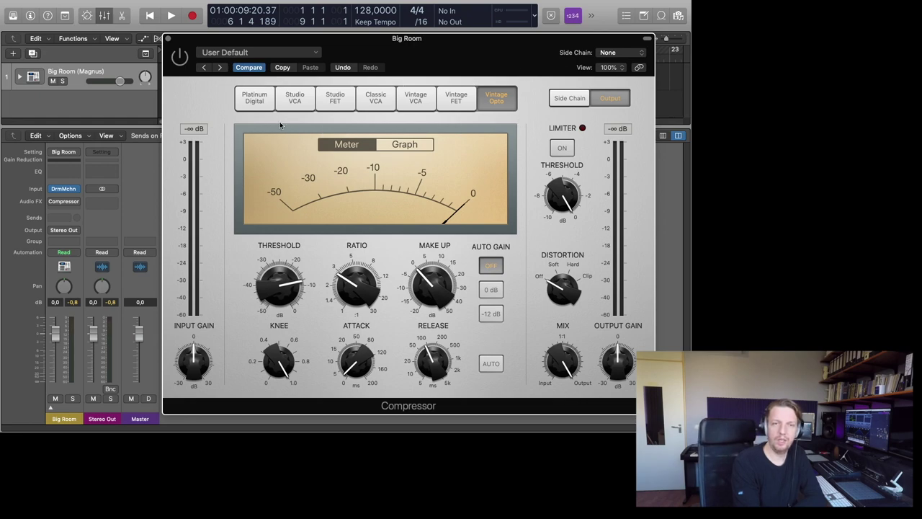
left_click(249, 101)
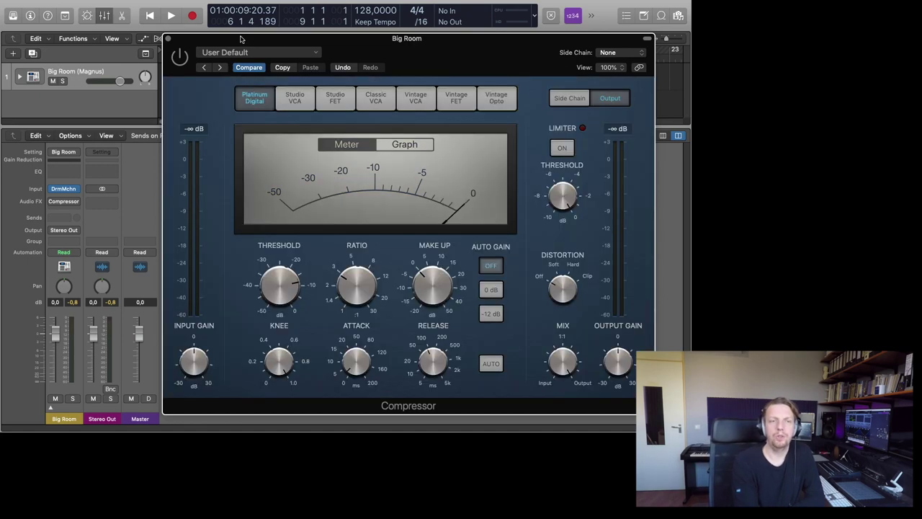
- Reposition the Compressor window slightly and return the playhead to the start of the project
mouse_move(242, 39)
left_mouse_down()
mouse_move(242, 159)
mouse_move(248, 105)
mouse_move(229, 86)
mouse_move(237, 61)
mouse_move(225, 40)
left_mouse_up()
left_click(150, 15)
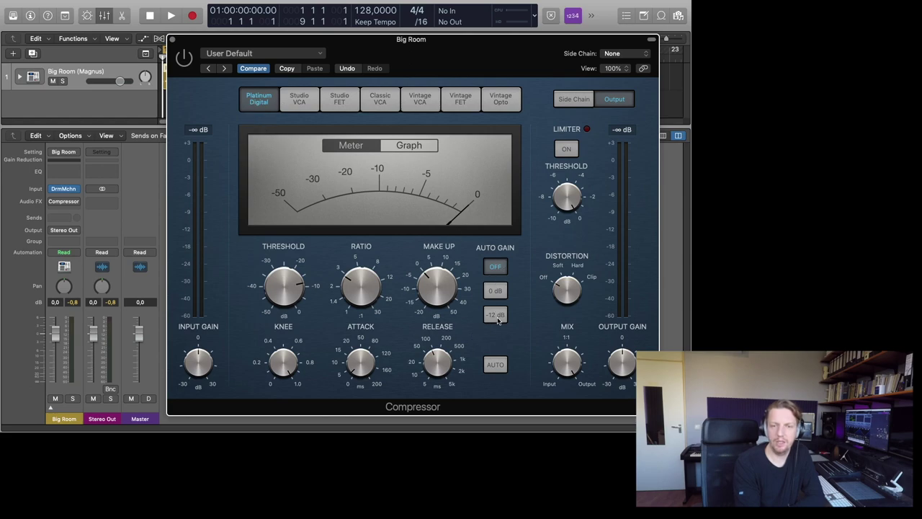
- Compare the control layouts of all compressor models from Studio VCA through Vintage Opto, ending on Platinum Digital
left_click(301, 102)
left_click(340, 101)
left_click(378, 105)
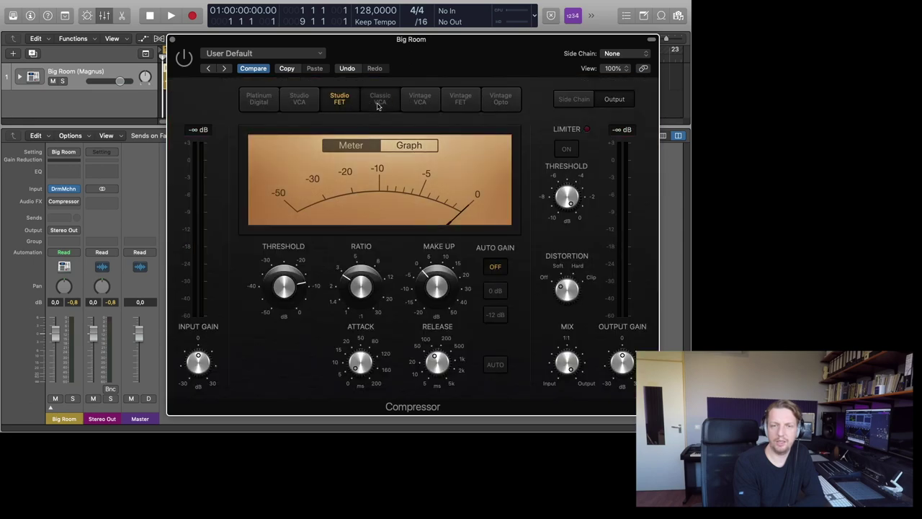
left_click(414, 105)
left_click(464, 104)
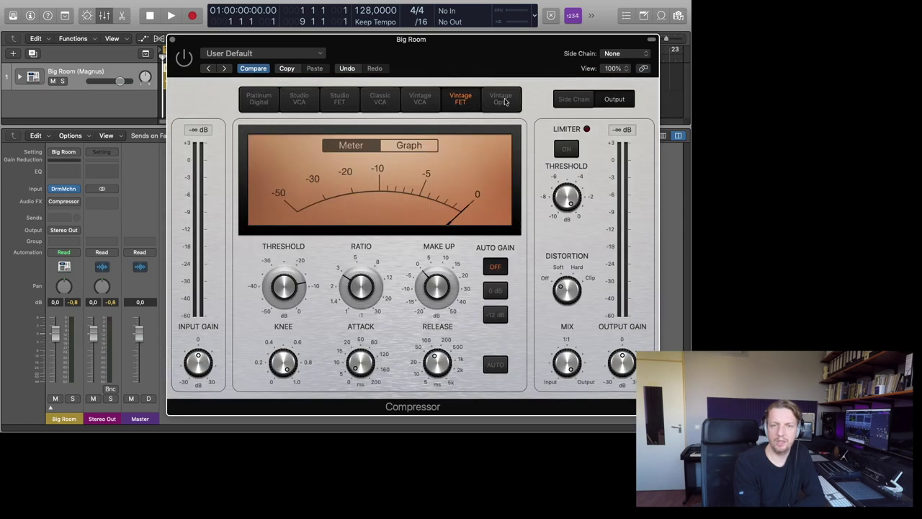
left_click(506, 102)
left_click(262, 104)
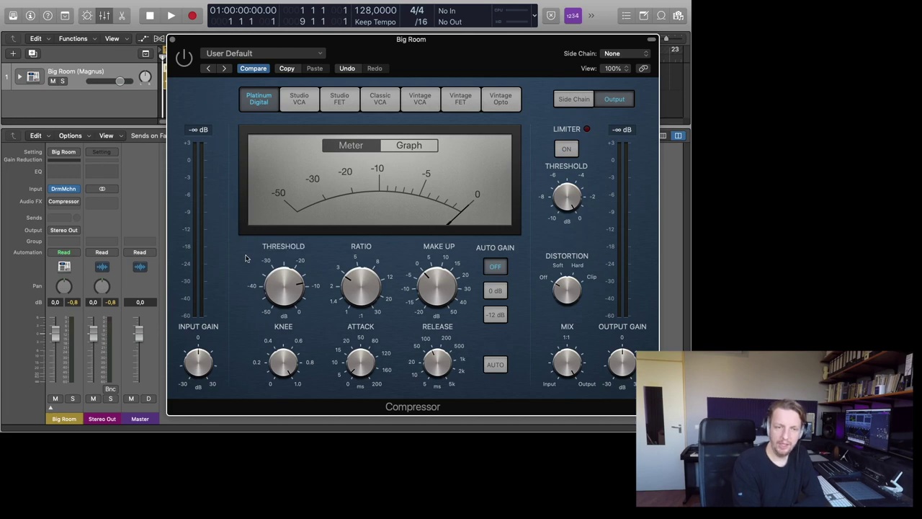
- Clear the mixer's peak level readings and toggle the Compressor on and off, leaving it bypassed
mouse_move(280, 275)
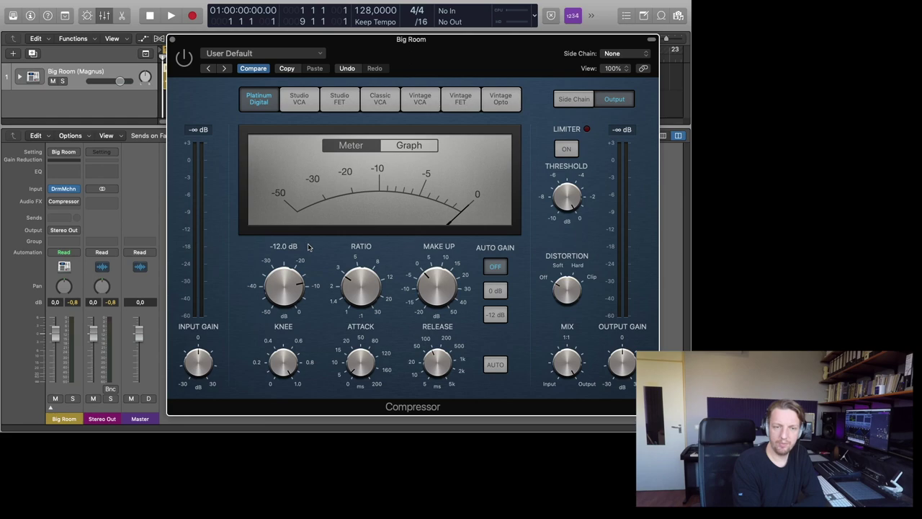
mouse_move(370, 282)
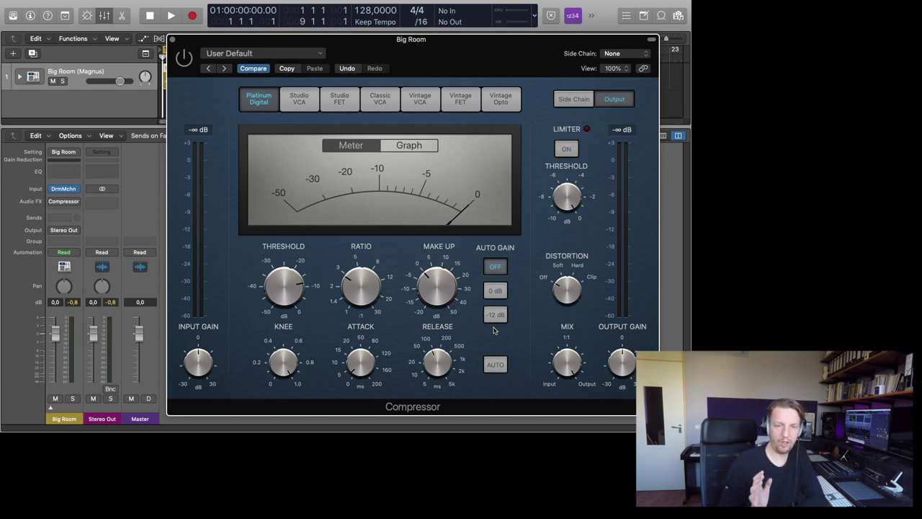
left_click(73, 303)
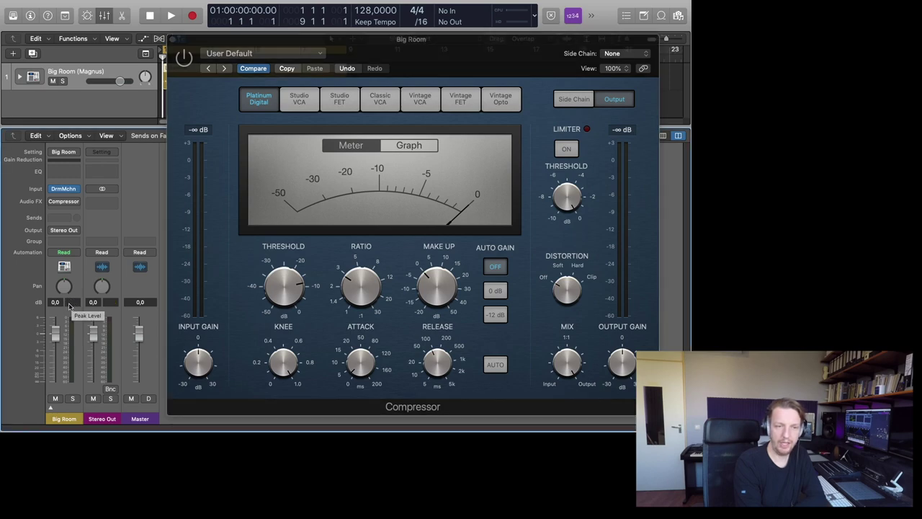
left_click(184, 57)
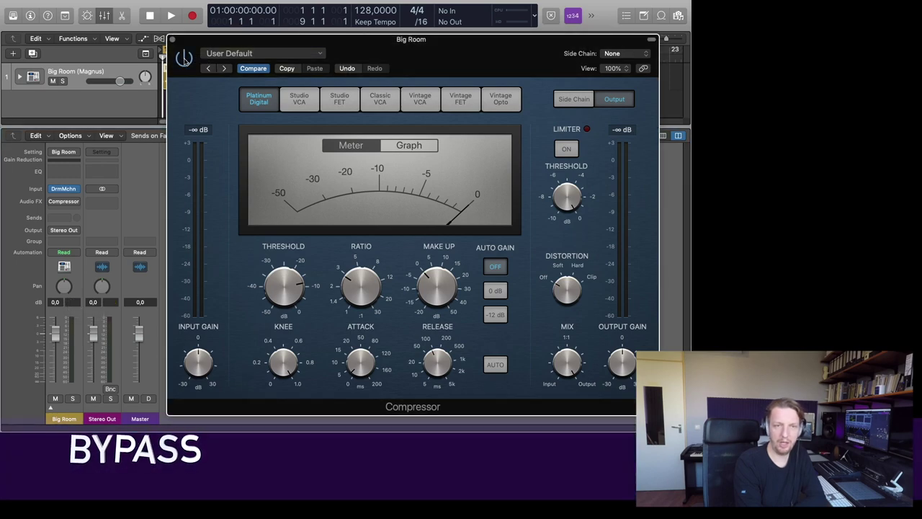
left_click(184, 60)
left_click(185, 61)
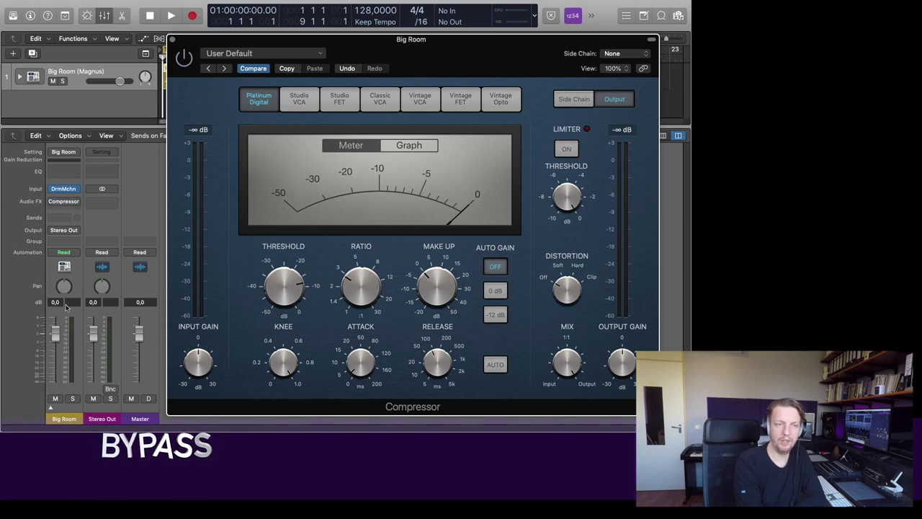
left_click(74, 304)
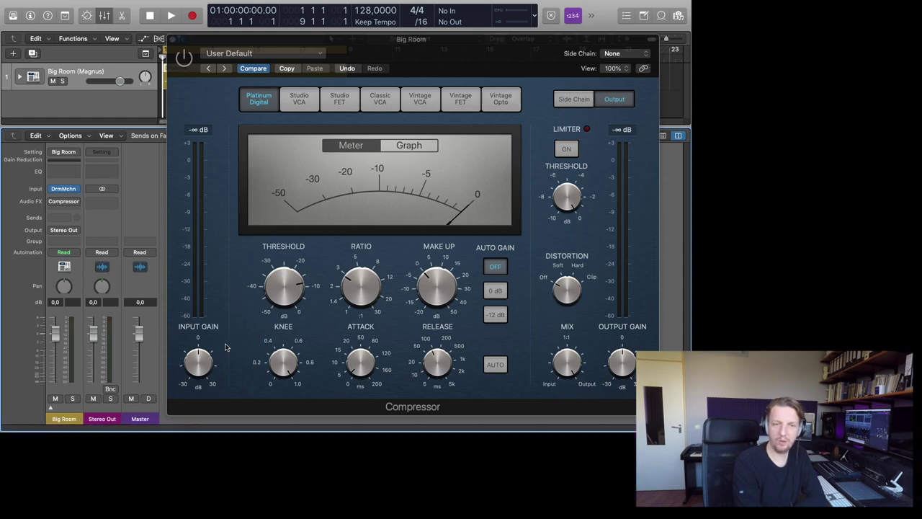
- Play the Big Room track with the Compressor bypassed and again with it enabled to compare the sound, and stop playback
mouse_move(629, 353)
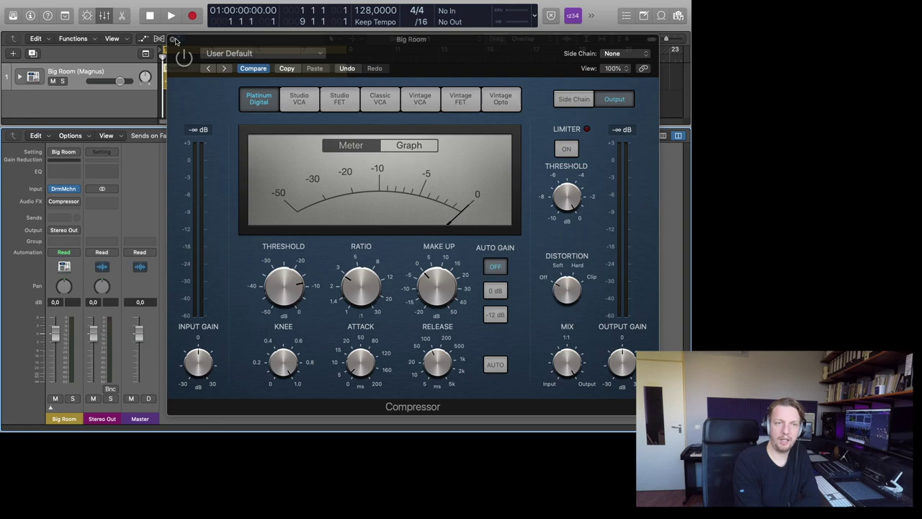
left_click(171, 16)
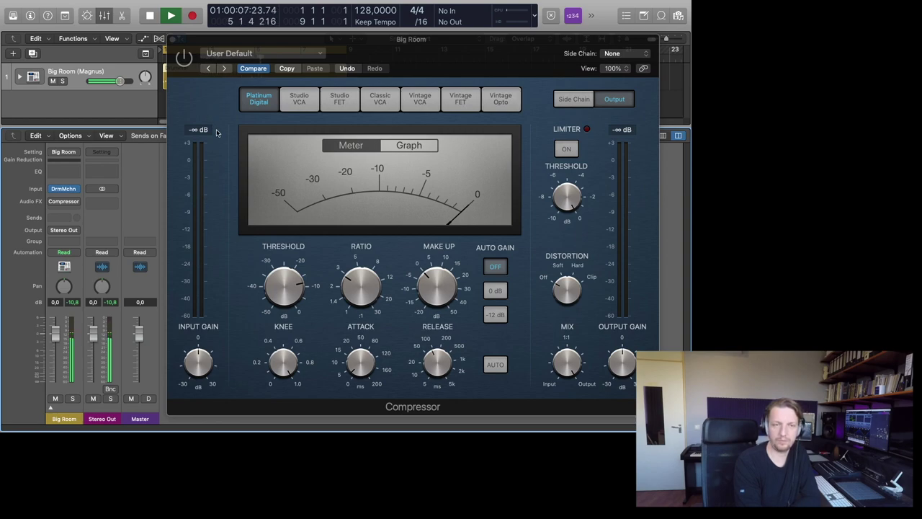
left_click(150, 15)
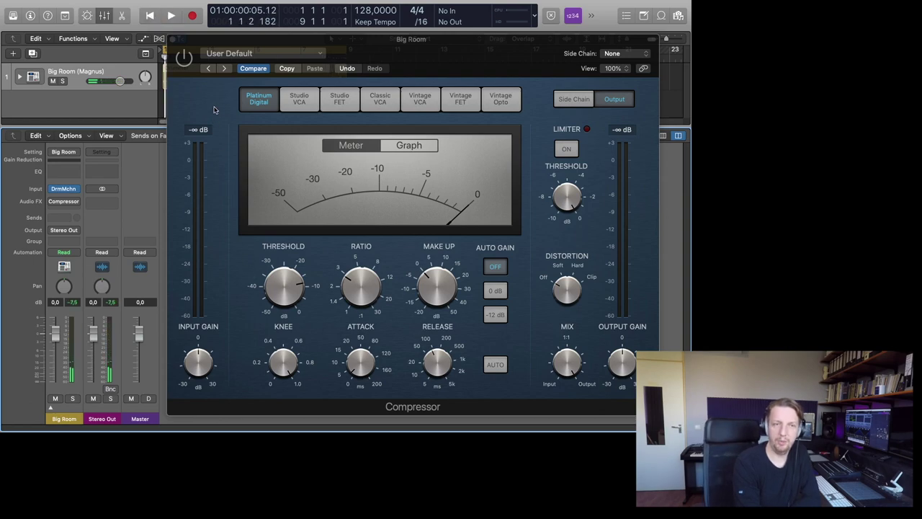
left_click(189, 62)
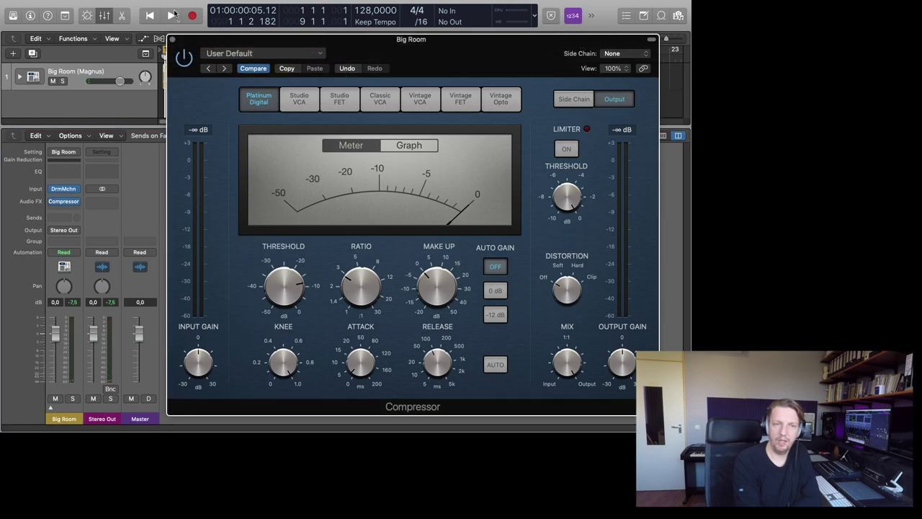
left_click(171, 16)
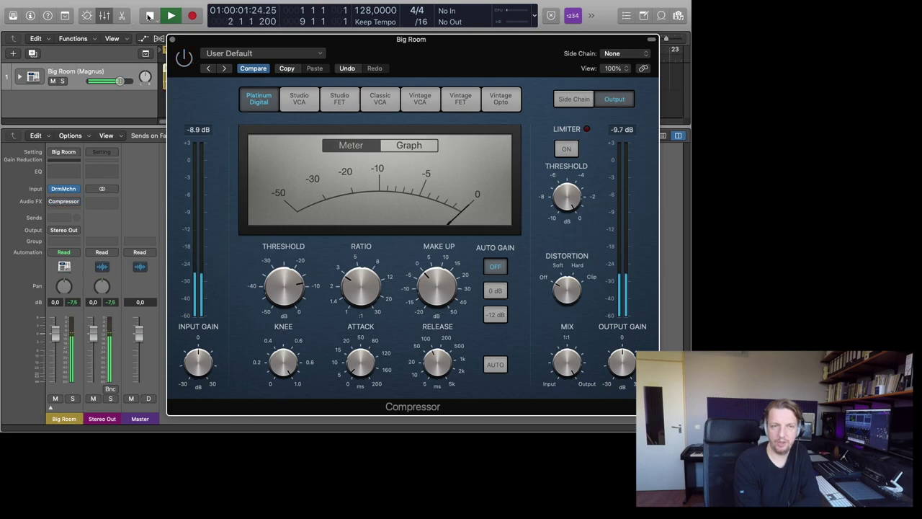
key("space")
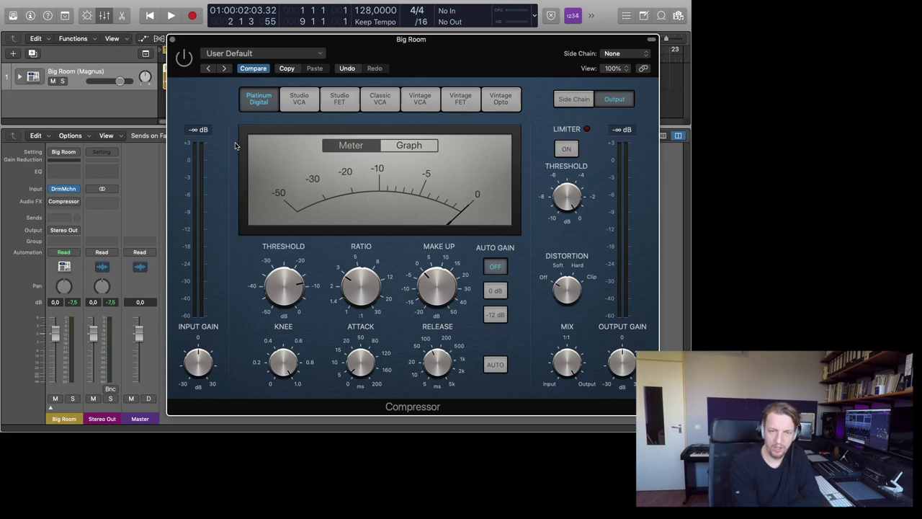
- Set the Compressor's Threshold to -50 dB and play the Big Room track with the compression active
mouse_move(274, 276)
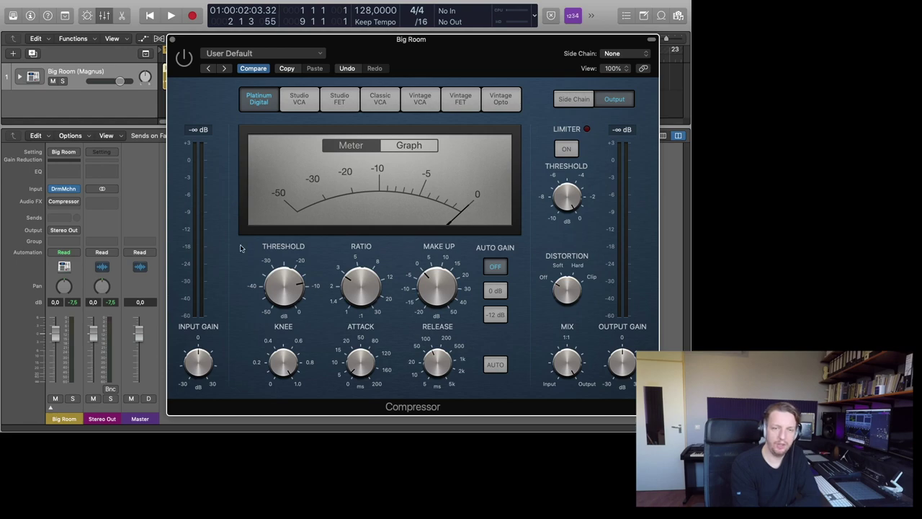
mouse_move(356, 370)
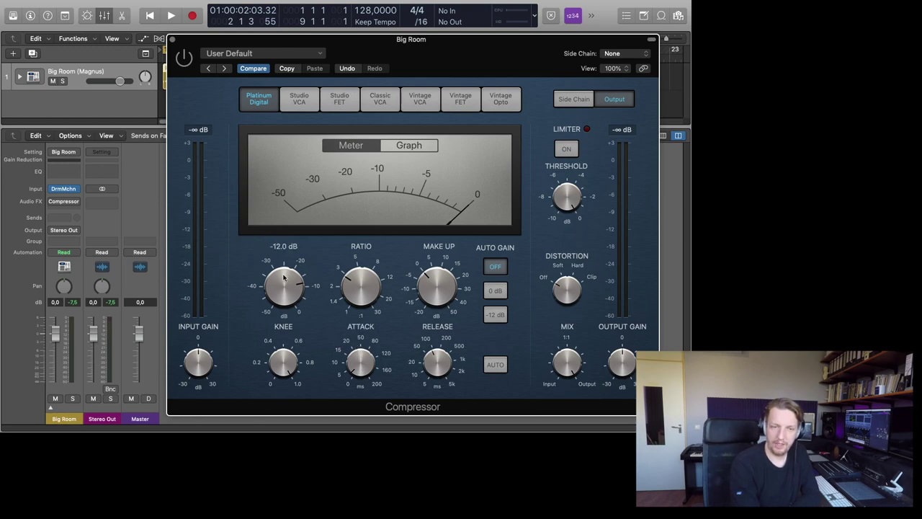
left_click_drag(284, 277, 265, 384)
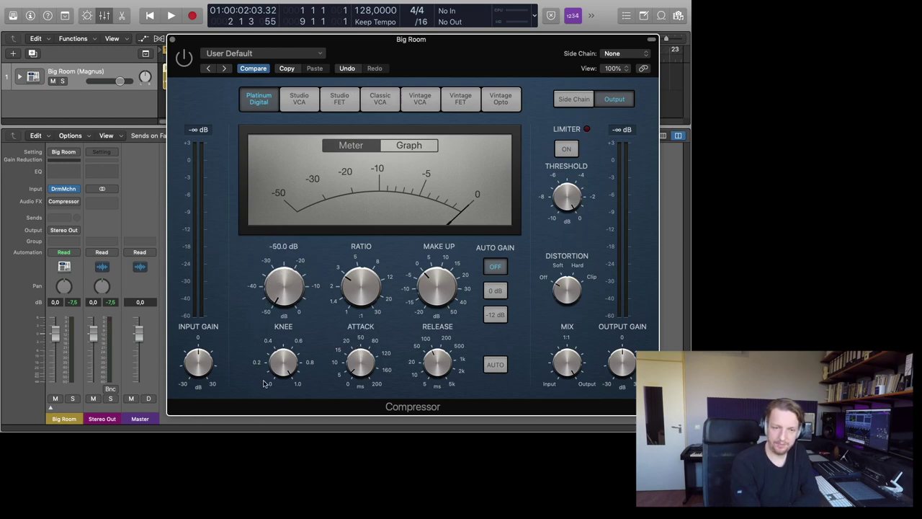
key("space")
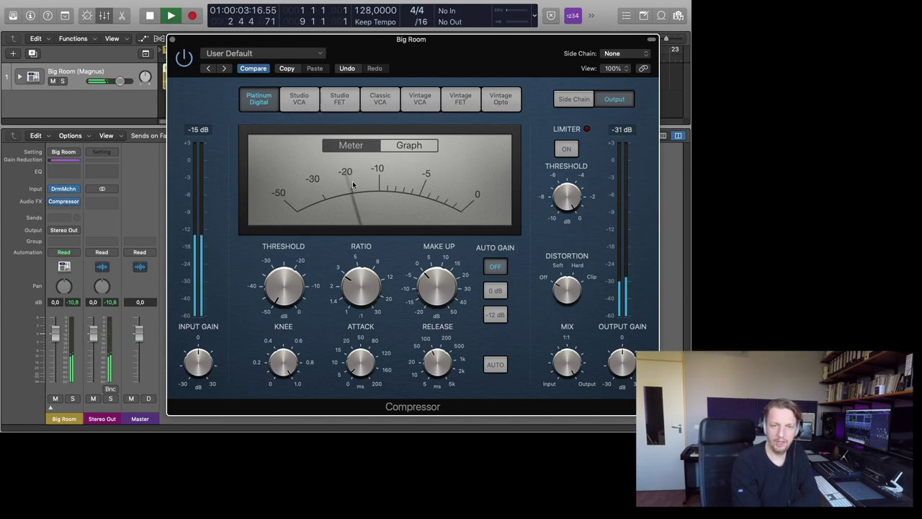
- Raise the Compressor's Attack time to 17 ms while the Big Room track plays
mouse_move(284, 293)
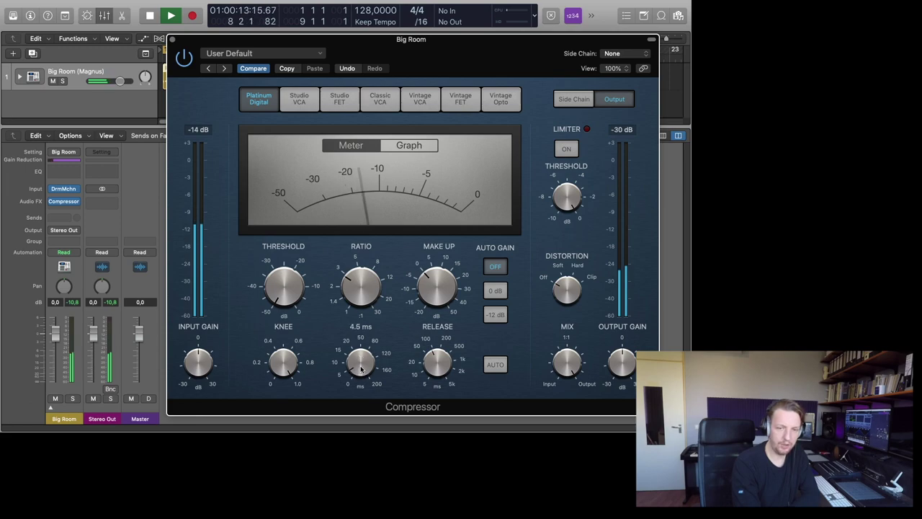
left_click_drag(361, 370, 360, 366)
left_click_drag(361, 364, 361, 362)
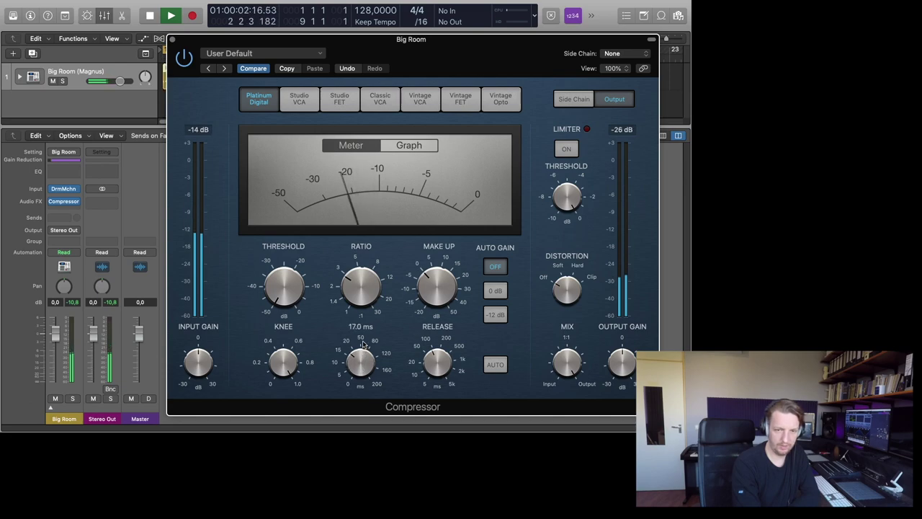
- Raise the Compressor's Ratio to 6.1:1 and sweep the Attack up to 146 ms and back down during playback
left_click_drag(361, 292, 359, 285)
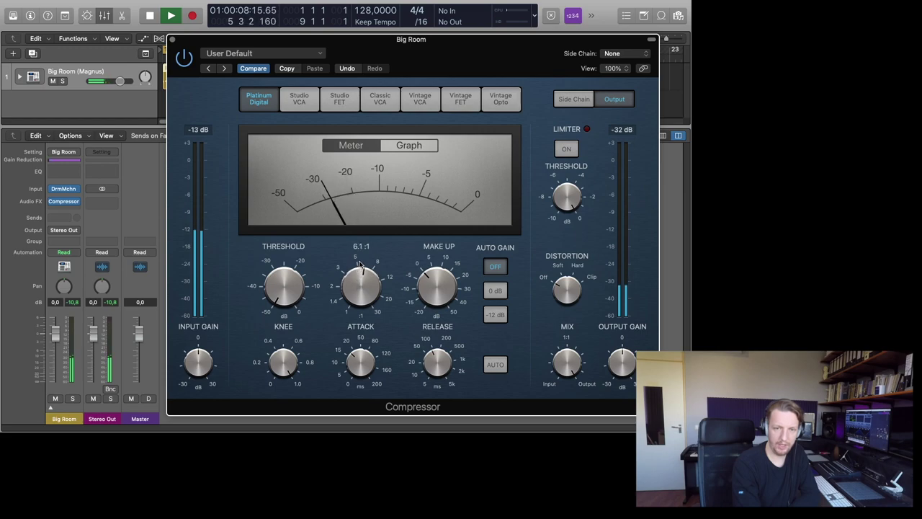
left_click_drag(364, 365, 363, 339)
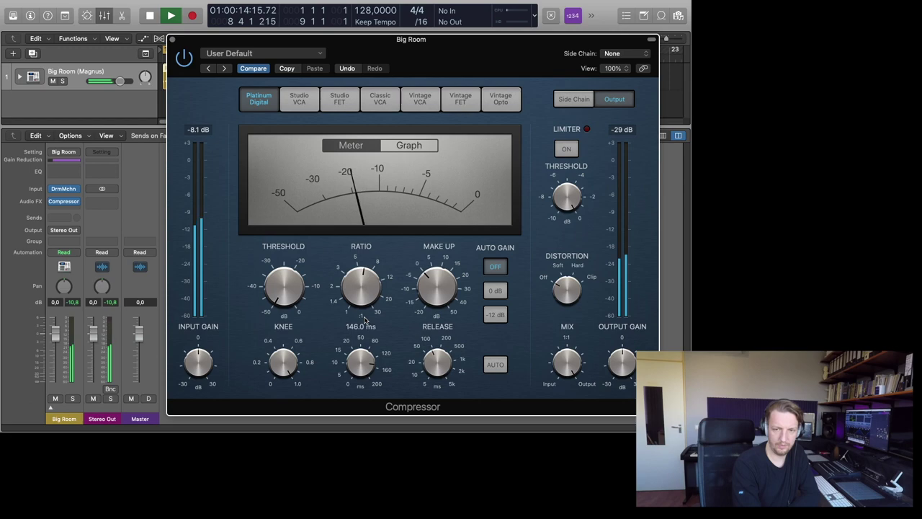
left_click_drag(364, 319, 364, 348)
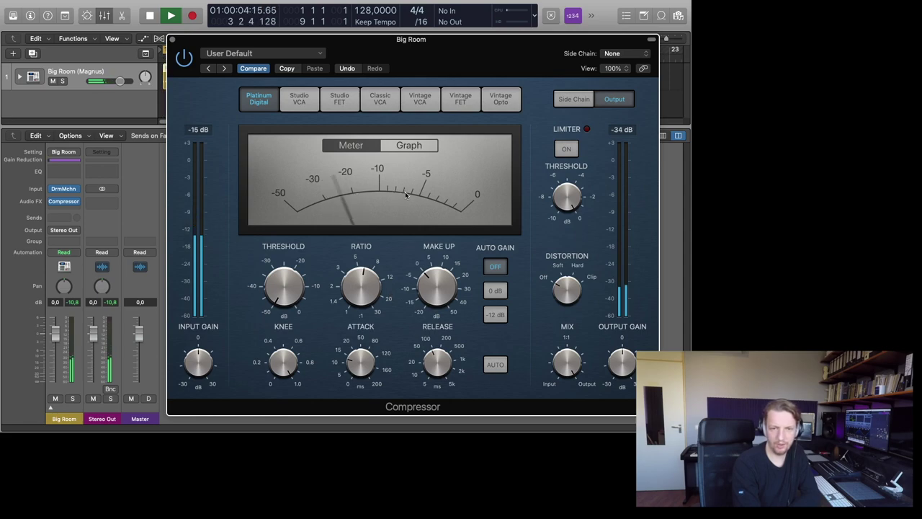
- Shorten the Compressor's Release time and raise its Make Up gain to 17 dB while the track plays
mouse_move(437, 360)
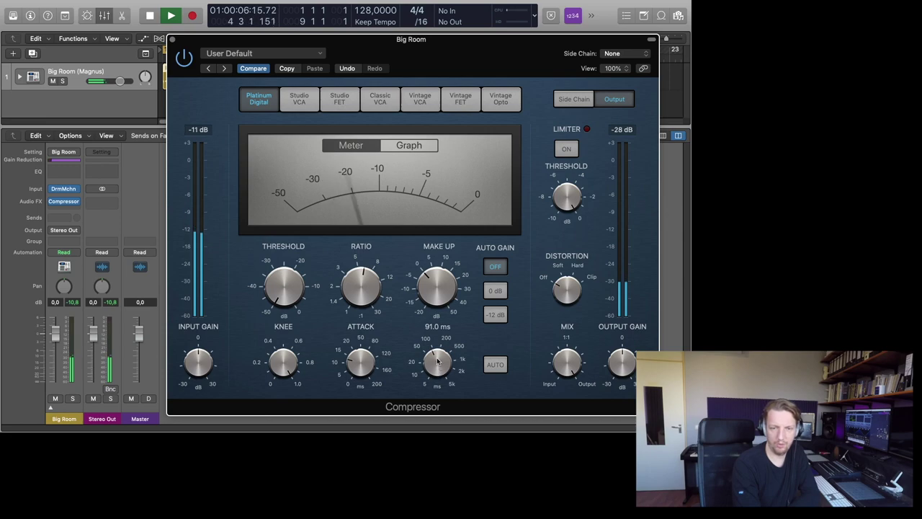
left_click_drag(437, 361, 436, 390)
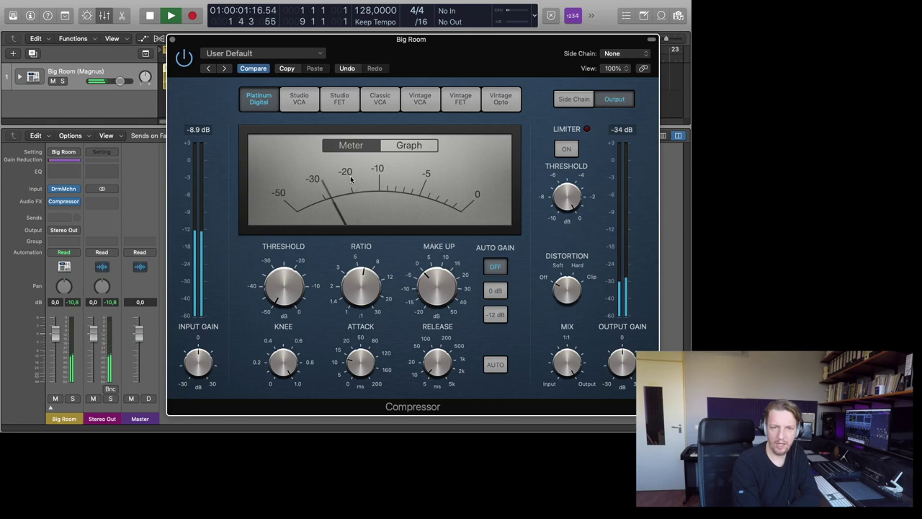
left_click_drag(432, 300, 436, 261)
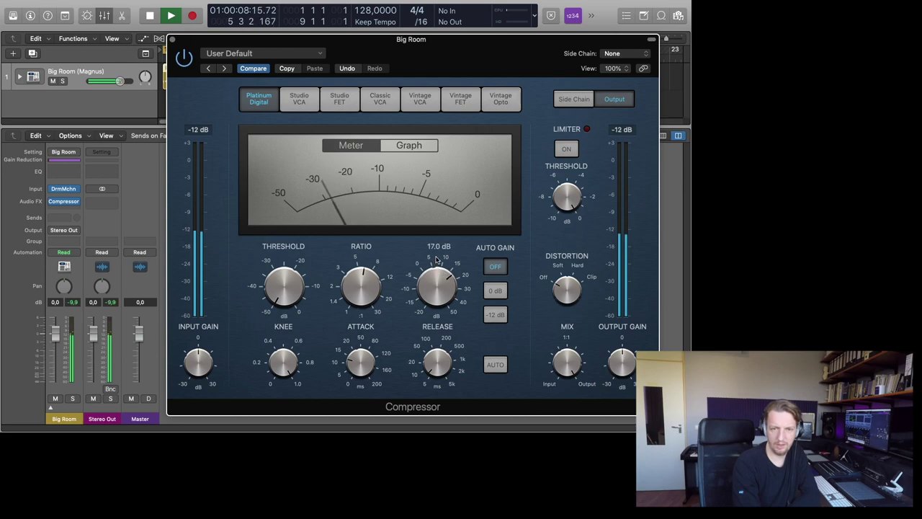
- Clear the mixer's peak level readings and play the Big Room track from the start with the Compressor bypassed
left_click(97, 311)
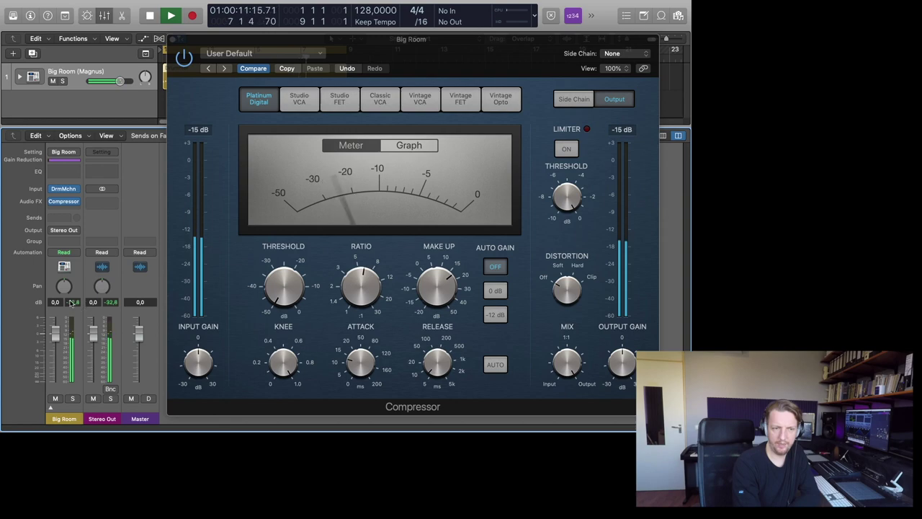
left_click(185, 57)
key("Return")
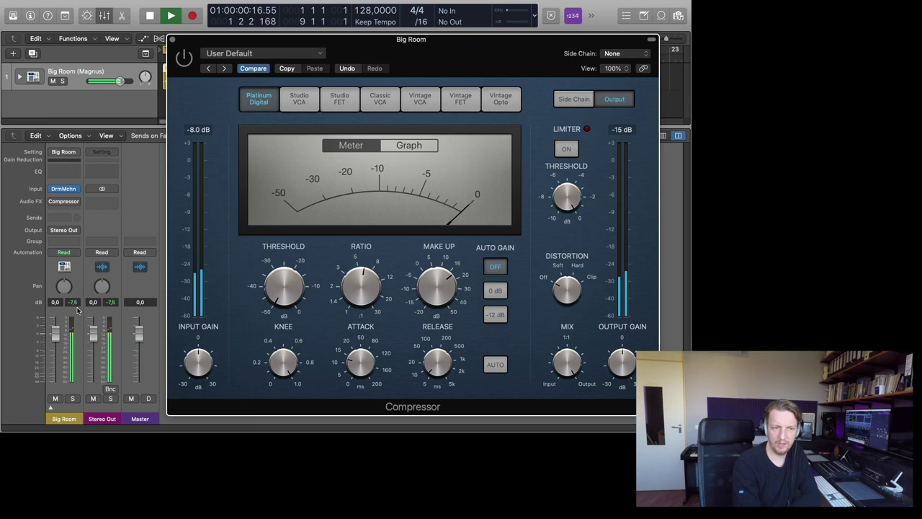
- Raise the Make Up gain to 19 dB, compare the peak levels with the Compressor enabled and bypassed, and stop playback
mouse_move(428, 298)
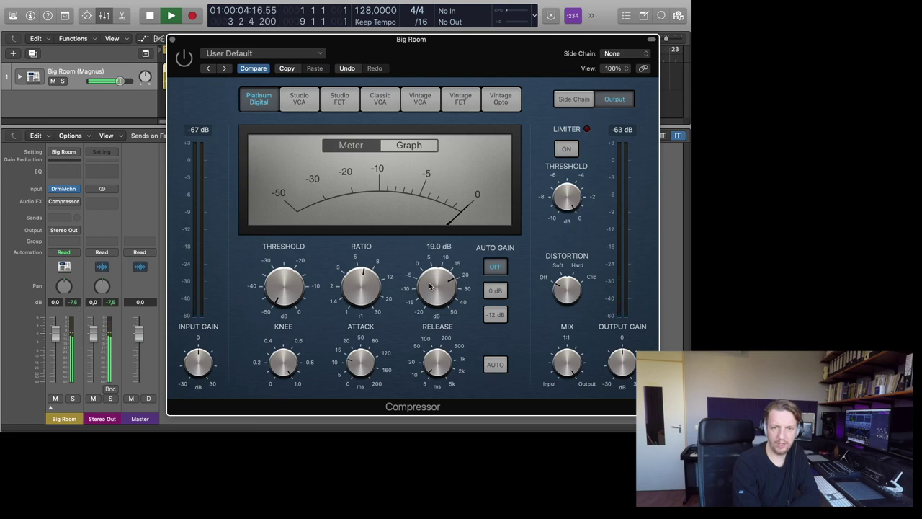
left_click(184, 57)
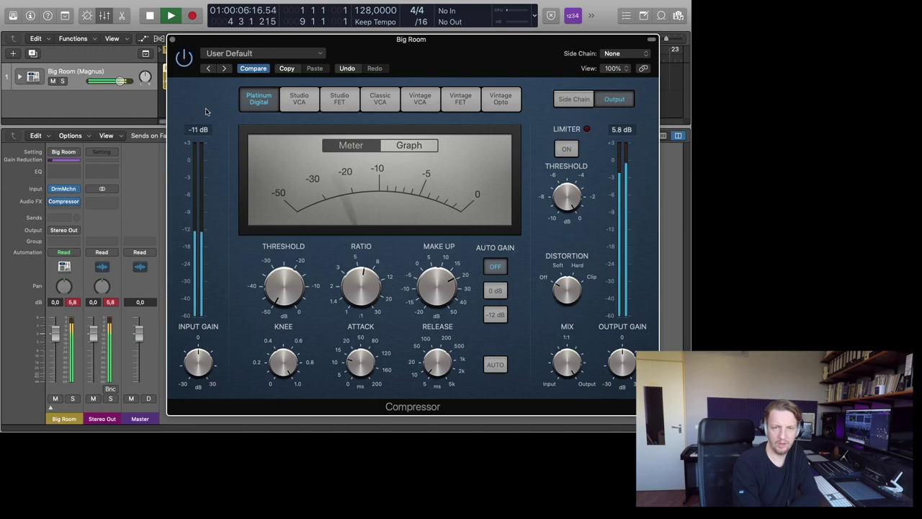
left_click(72, 302)
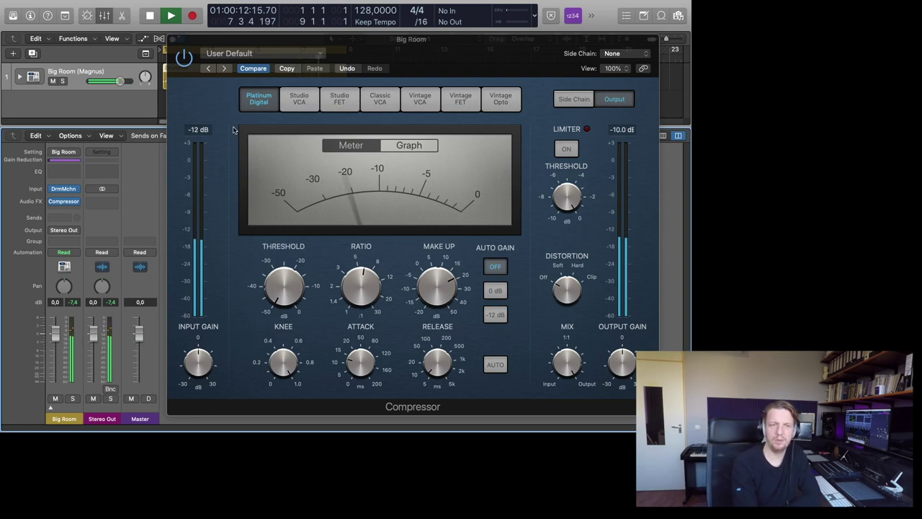
left_click(187, 60)
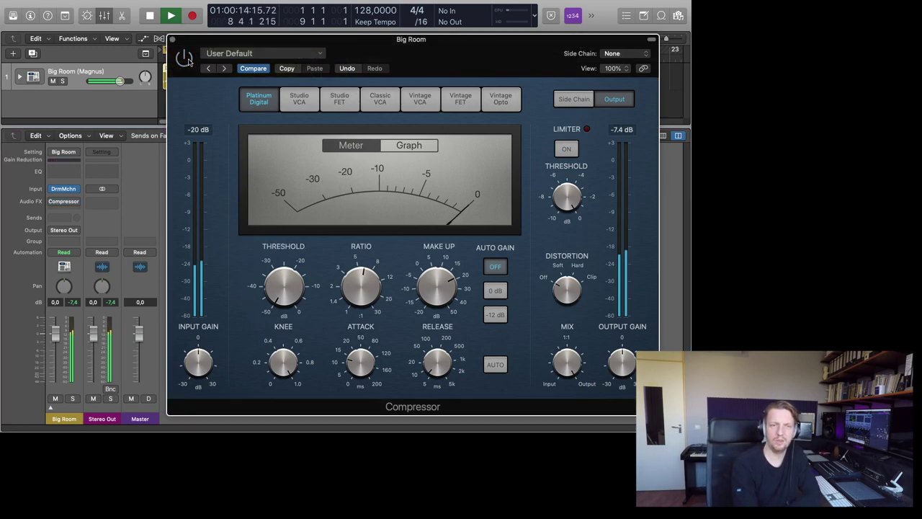
left_click(185, 59)
key("space")
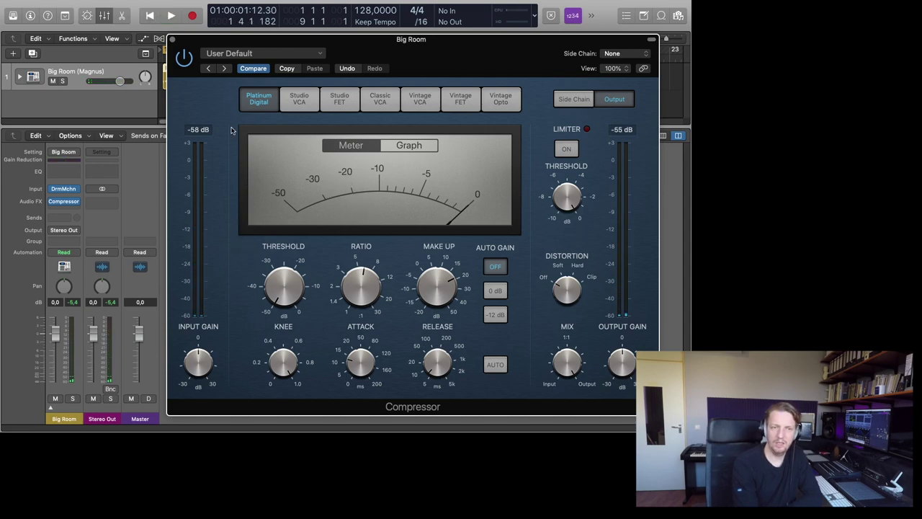
- Recall the Compressor's User Default setting and switch the circuit model to Studio VCA
left_click(320, 54)
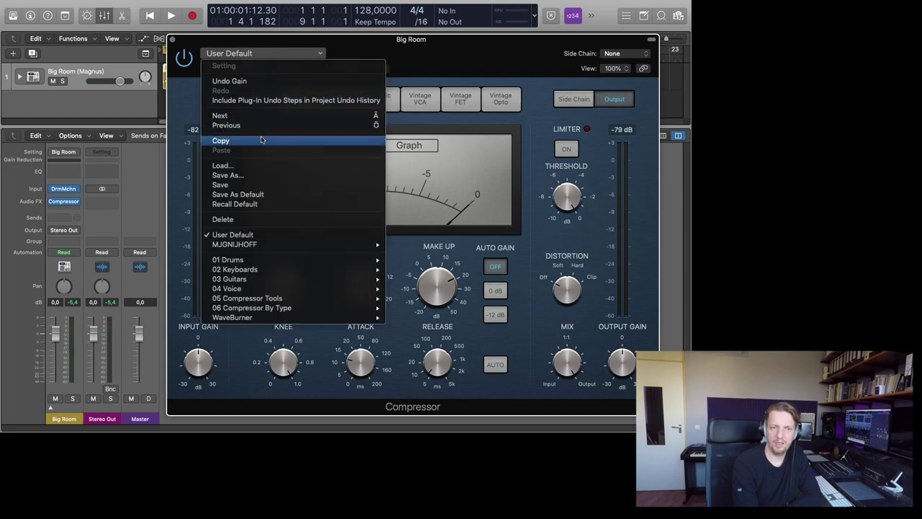
left_click(248, 237)
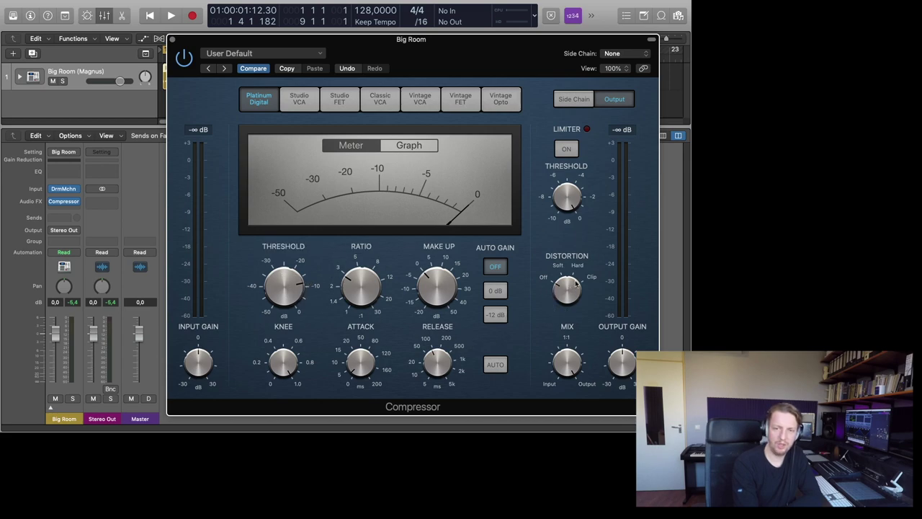
left_click(297, 99)
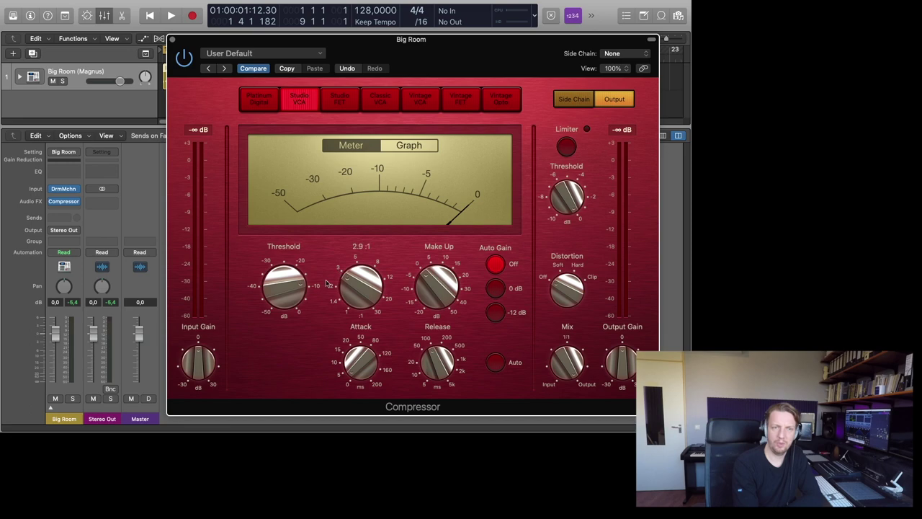
- Lower the Studio VCA Threshold to -50 dB and sweep the Attack up to 110 ms and back to 0 ms during playback
left_click_drag(288, 276, 277, 396)
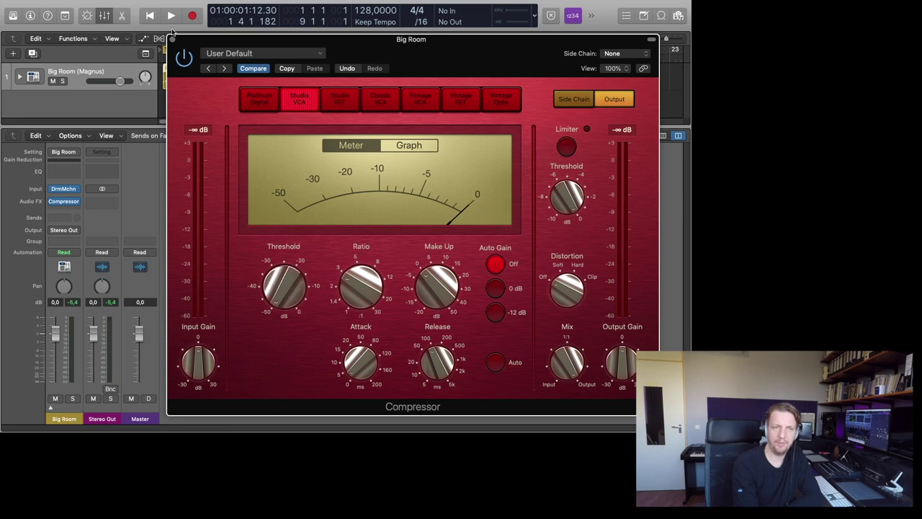
left_click(171, 16)
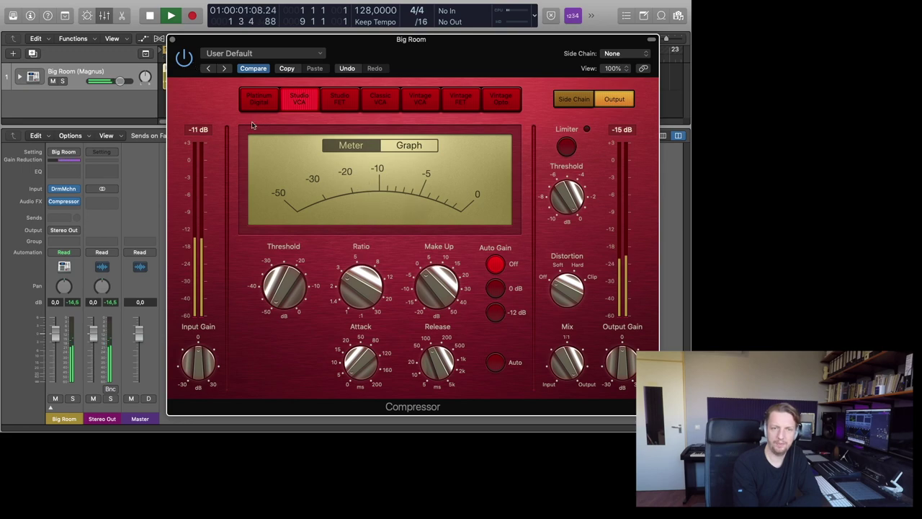
mouse_move(358, 369)
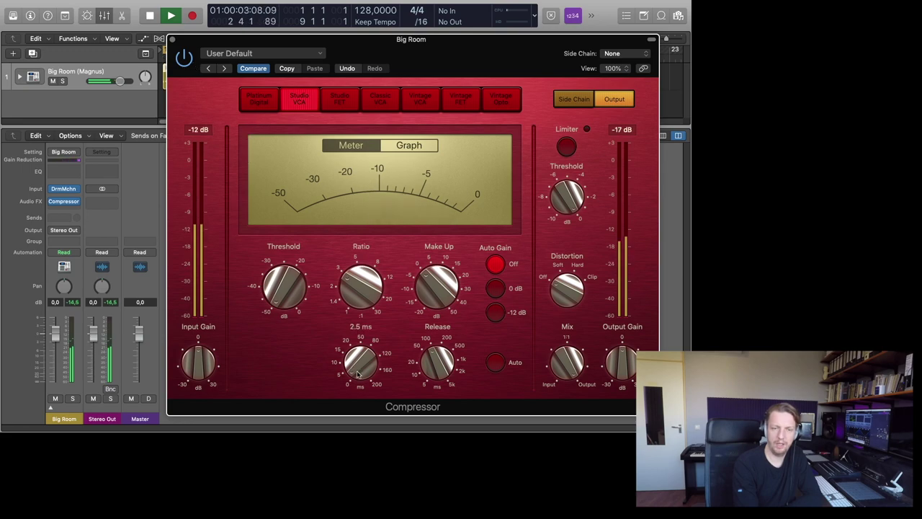
left_click_drag(358, 370, 365, 297)
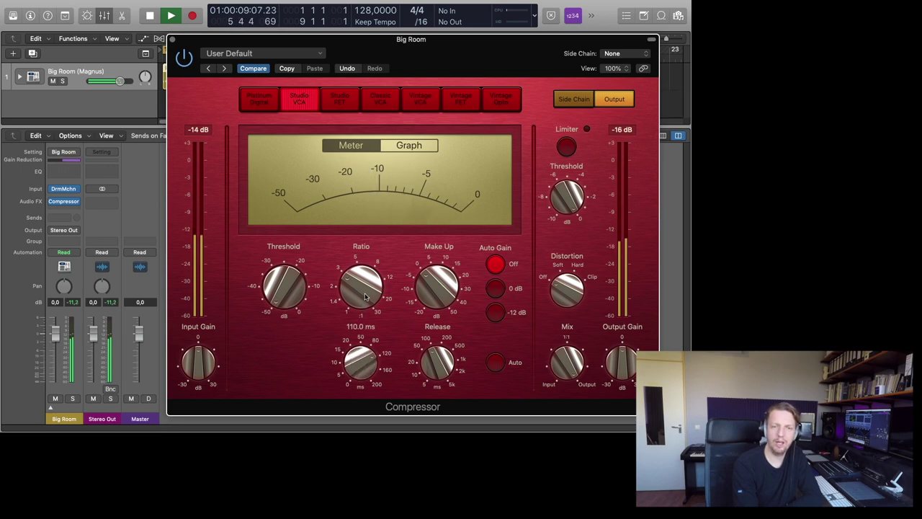
left_click_drag(366, 297, 355, 380)
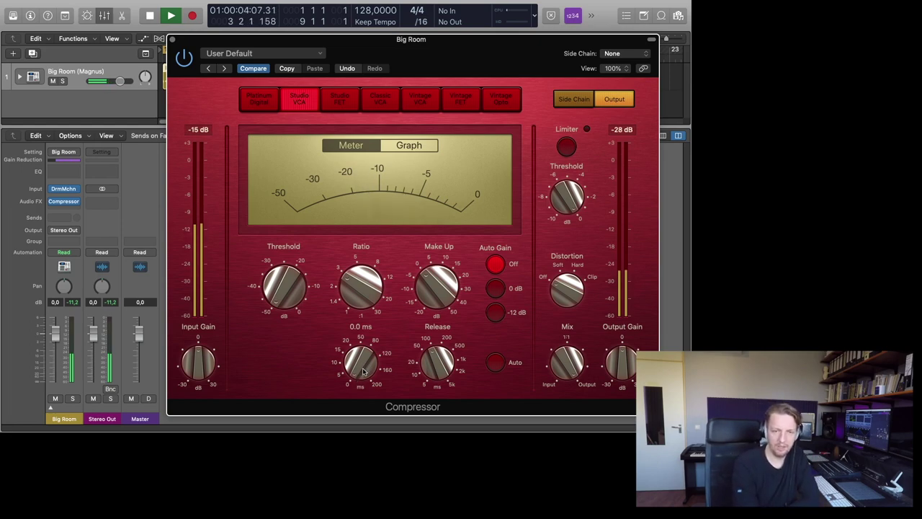
- Vary the Studio VCA Attack time and increase the Ratio beyond 8:1 while the track plays
left_click_drag(362, 371, 367, 334)
left_click_drag(365, 300, 373, 252)
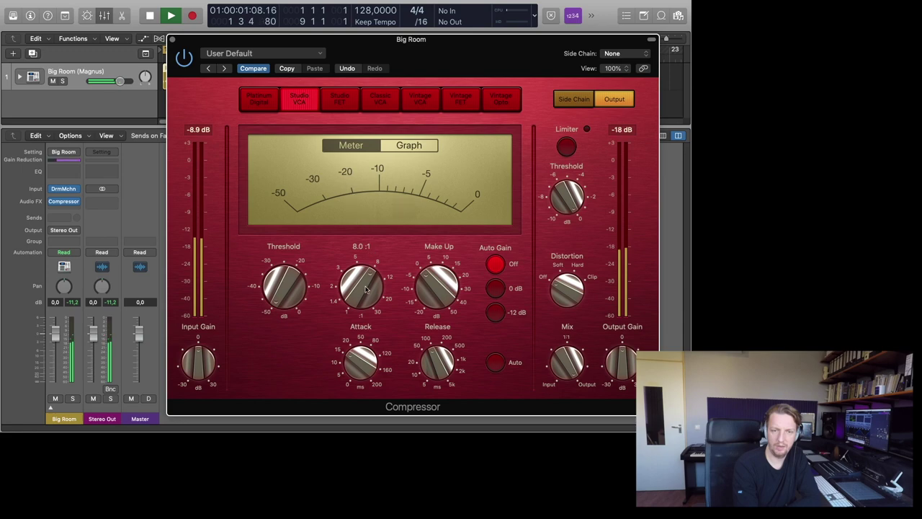
left_click_drag(362, 293, 362, 278)
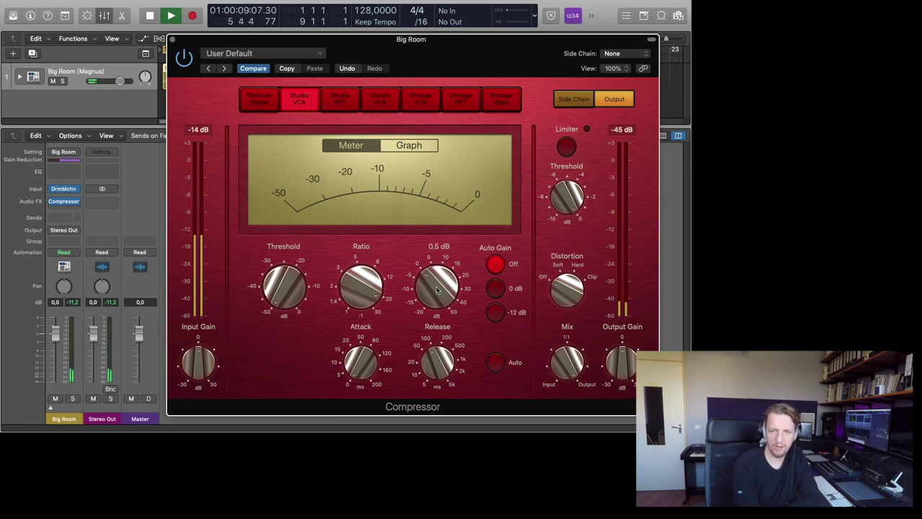
- Raise the Studio VCA Make Up gain to 19.5 dB, toggling the Compressor's bypass to compare loudness
left_click_drag(435, 290, 433, 247)
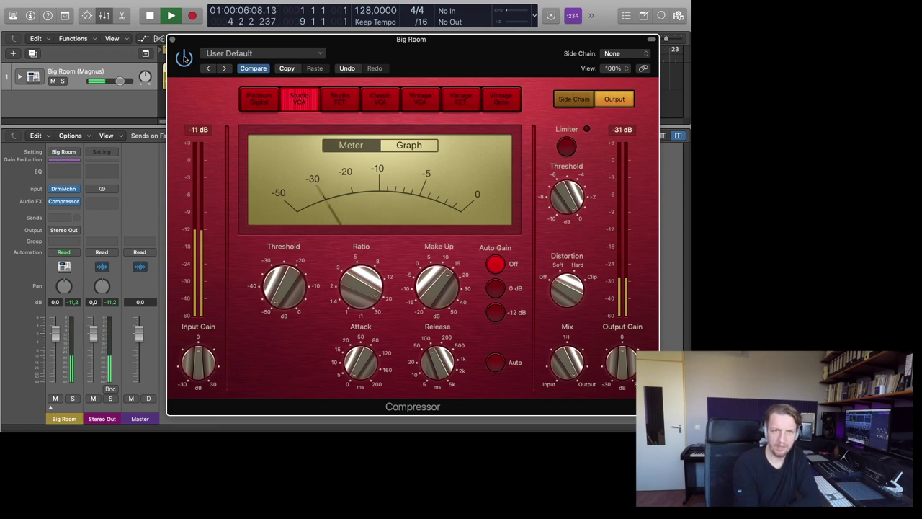
left_click(185, 58)
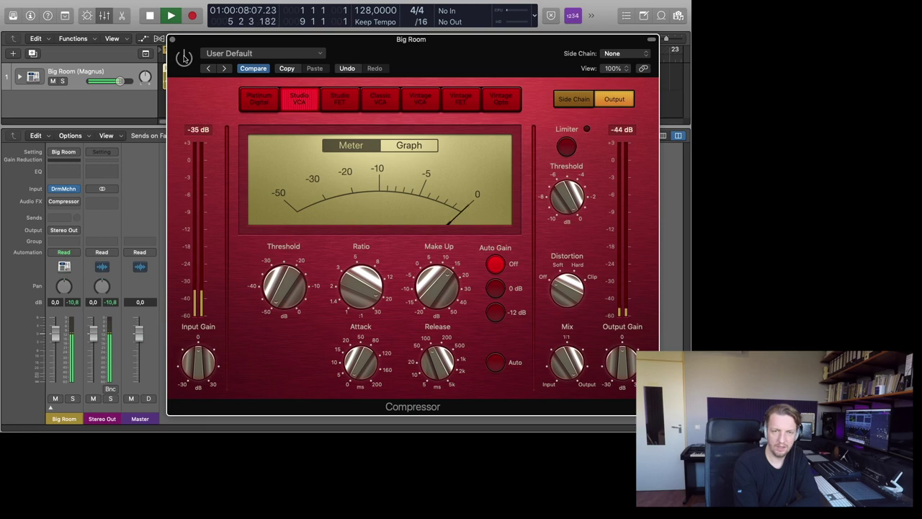
left_click(184, 56)
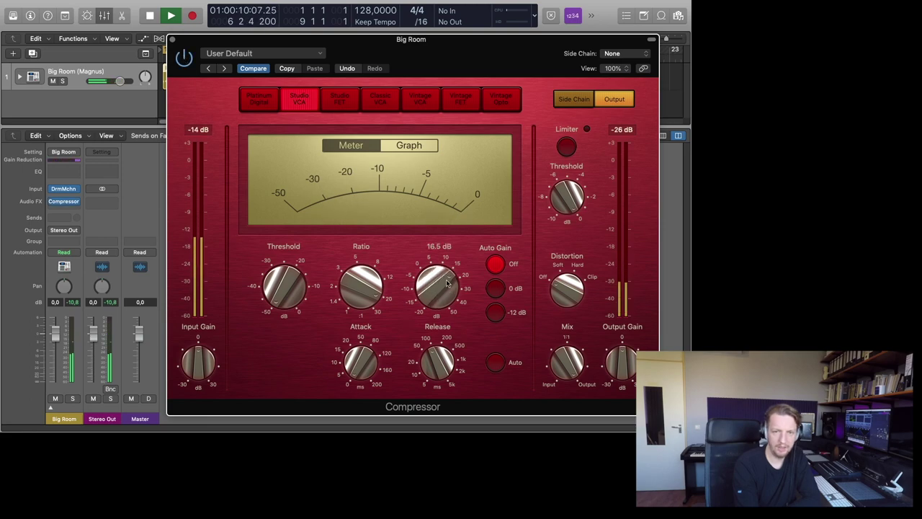
left_click_drag(447, 282, 446, 270)
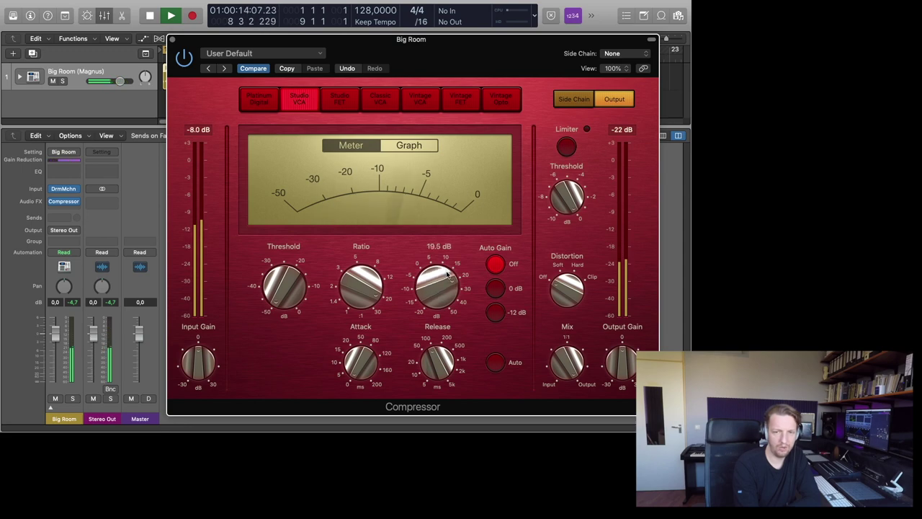
left_click_drag(434, 284, 434, 285)
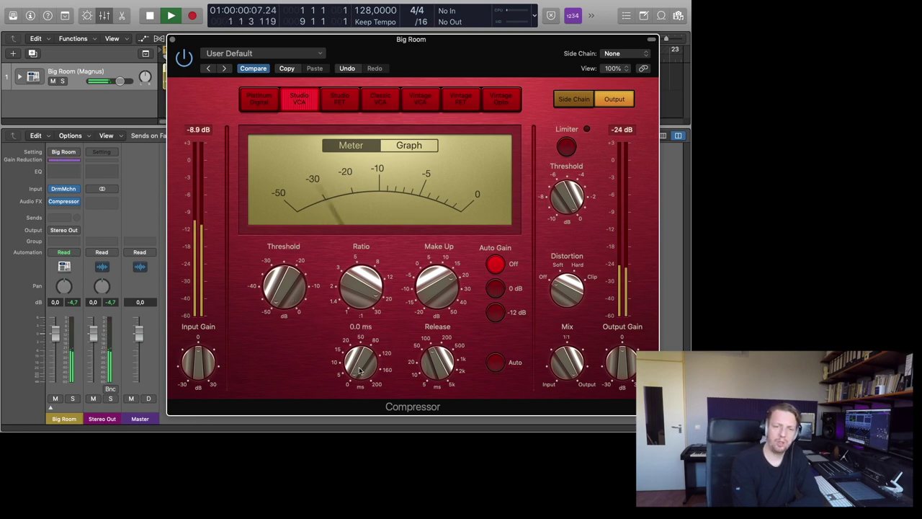
- Lengthen the Attack from 0 ms, reduce the Make Up gain to tame the output, and clear the mixer's peak level readings
left_click_drag(361, 371, 362, 365)
left_click_drag(442, 283, 439, 293)
left_click_drag(361, 352, 361, 325)
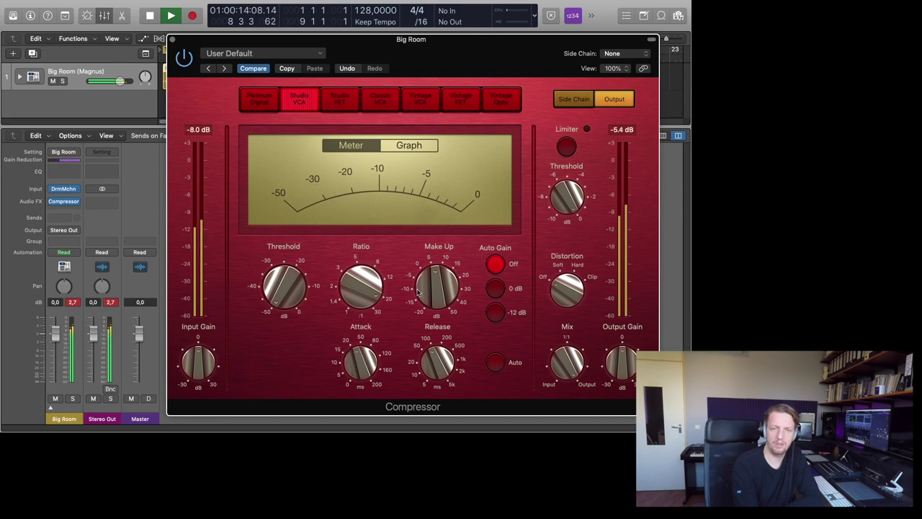
left_click_drag(436, 282, 436, 288)
left_click(152, 325)
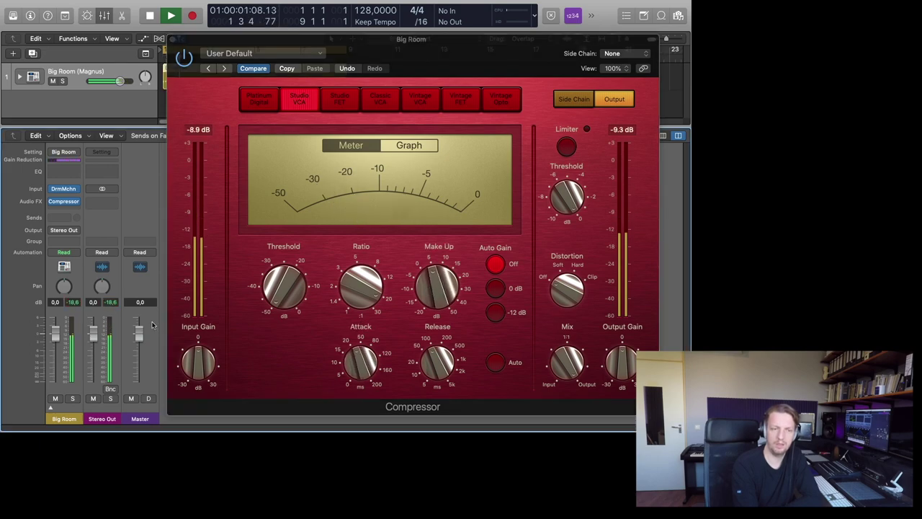
- Raise the Studio VCA Threshold and lower the Ratio for gentler compression of the Big Room track
left_click_drag(288, 279, 294, 244)
left_click_drag(294, 245, 297, 236)
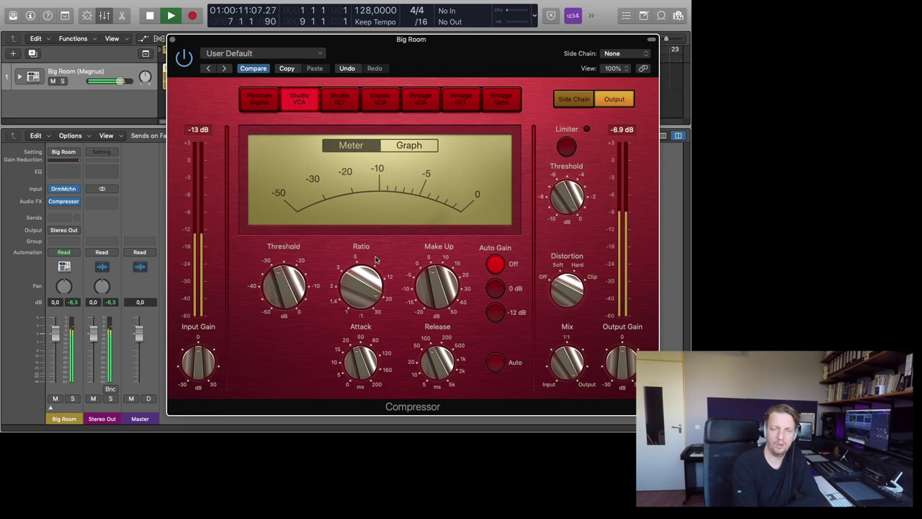
left_click_drag(361, 275, 358, 309)
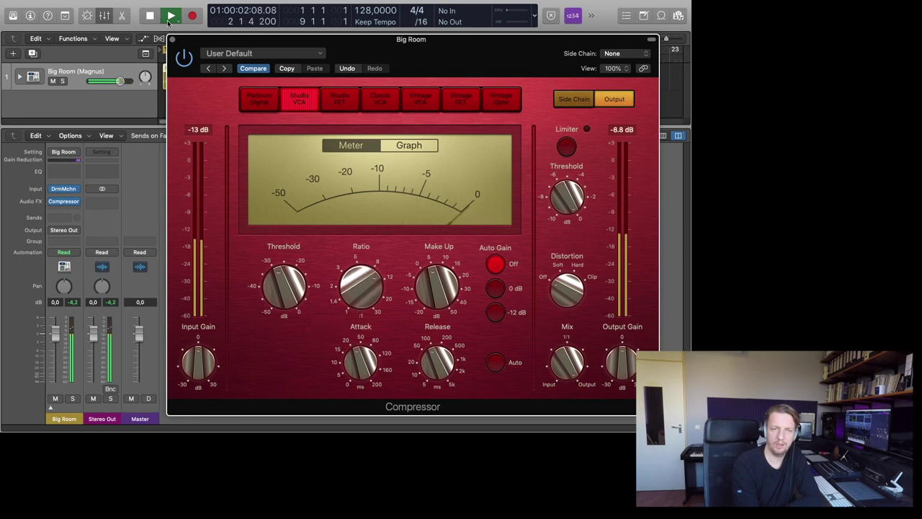
- Compare the Big Room track with the Compressor bypassed and enabled, and stop and restart playback
left_click(185, 58)
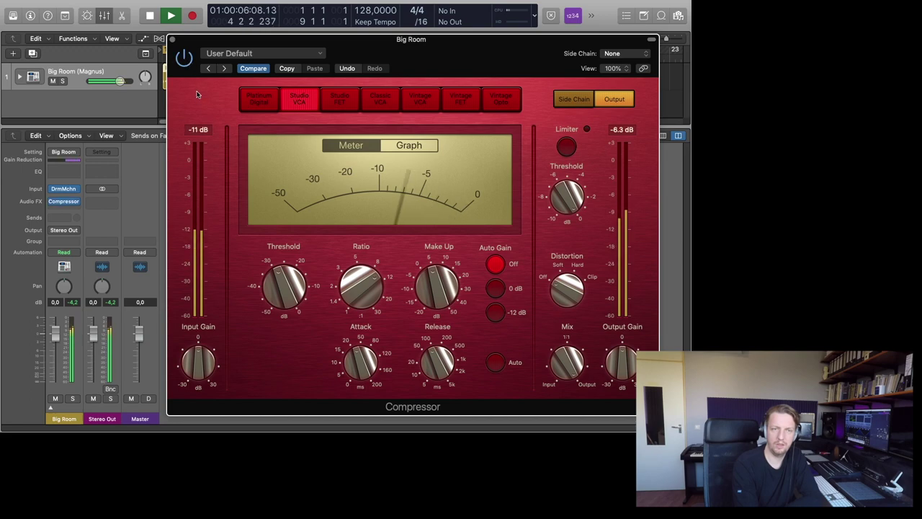
left_click(150, 15)
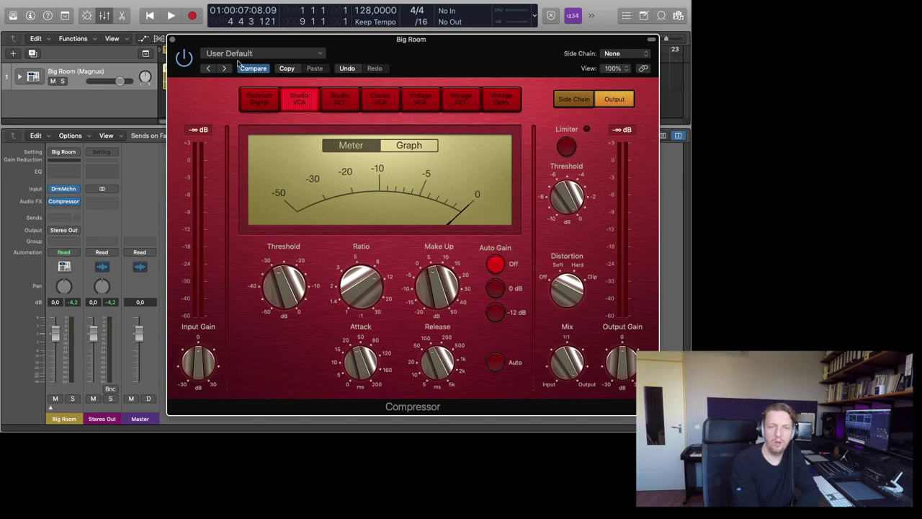
left_click(171, 16)
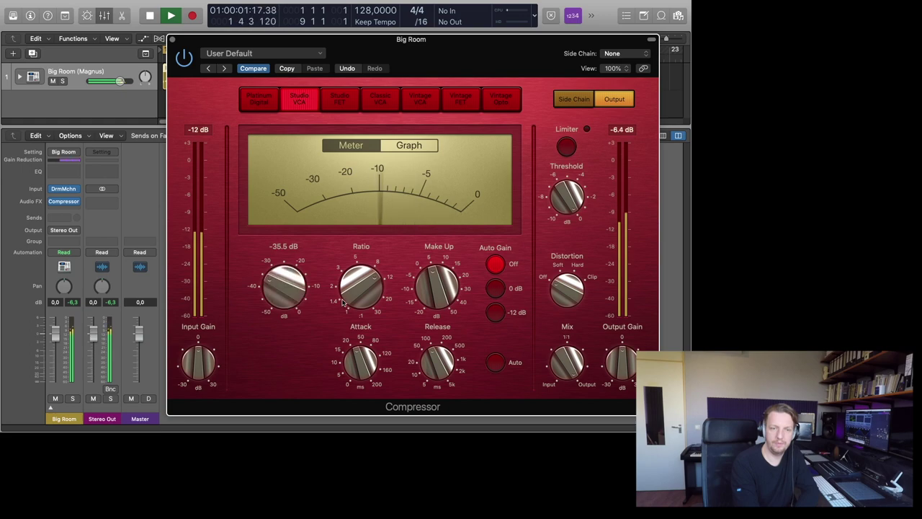
- Raise the Studio VCA Ratio, lower the Threshold below -35.5 dB, and set the Make Up gain to 9.5 dB
left_click_drag(360, 290, 361, 273)
left_click_drag(272, 288, 271, 300)
left_click_drag(435, 296, 434, 288)
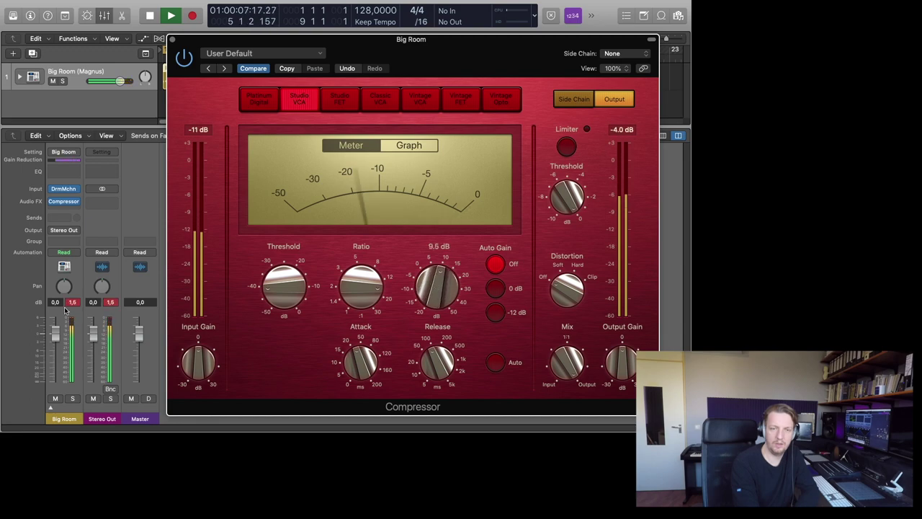
- Reduce the Studio VCA Make Up gain to about 7.5 dB, clearing the Big Room channel's peak level reading to check each change
left_click(72, 303)
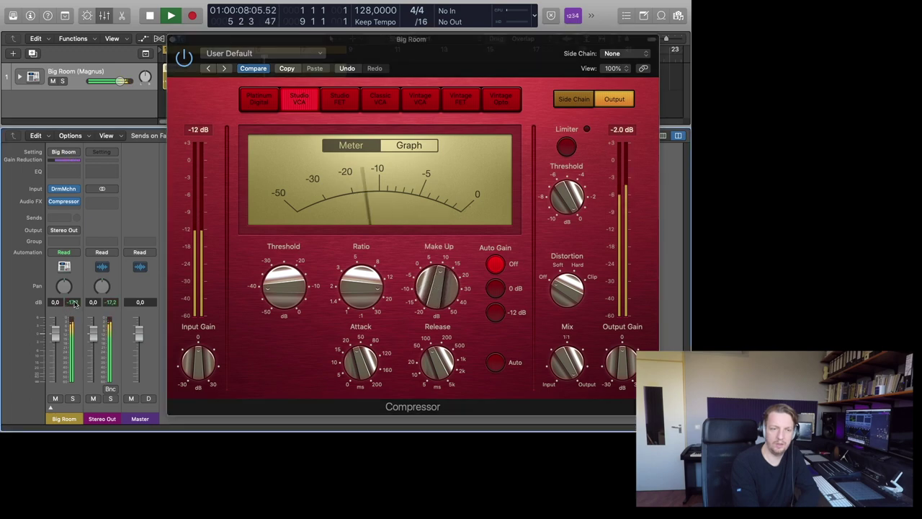
left_click(393, 281)
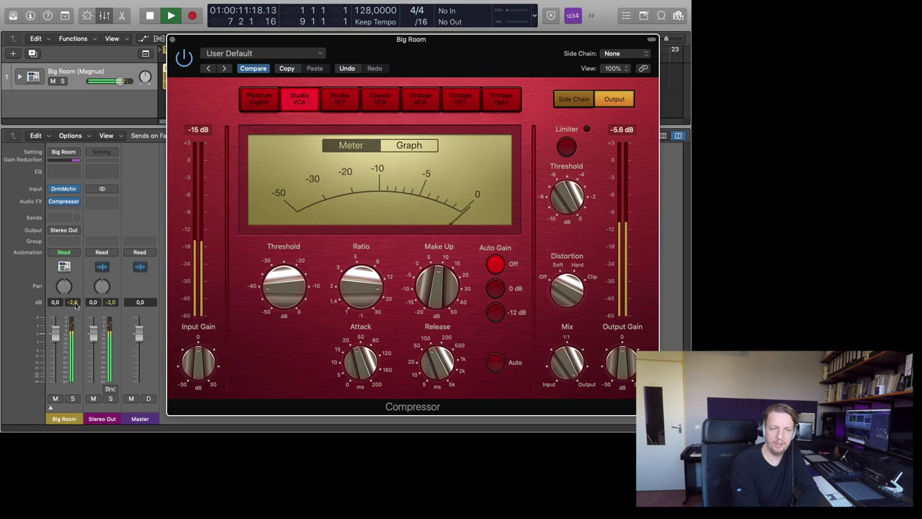
left_click(75, 305)
left_click_drag(429, 288, 429, 295)
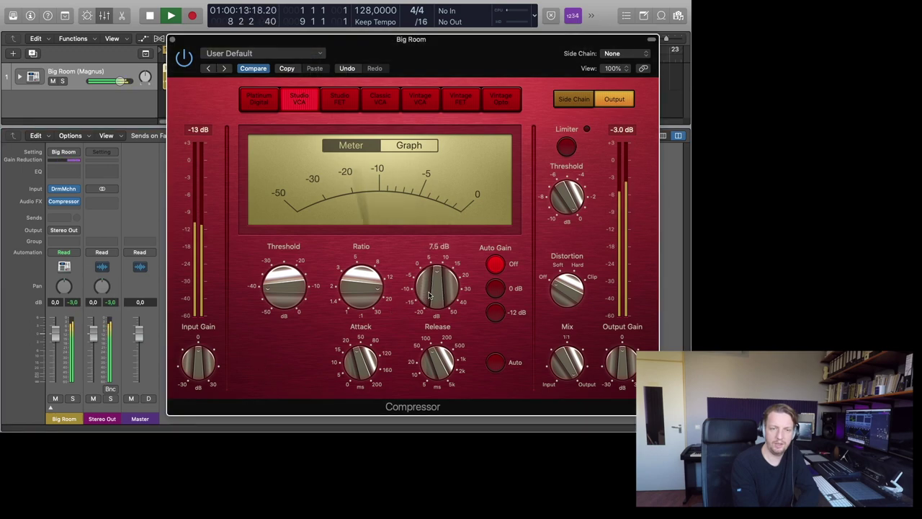
left_click(74, 303)
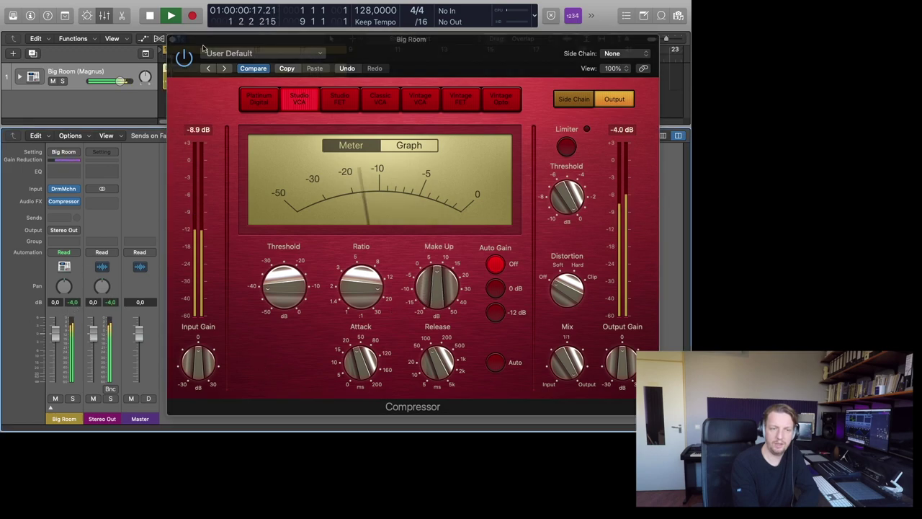
- Compare the Big Room track with the Studio VCA compression bypassed and enabled, and try blending the Mix toward Input
left_click(185, 57)
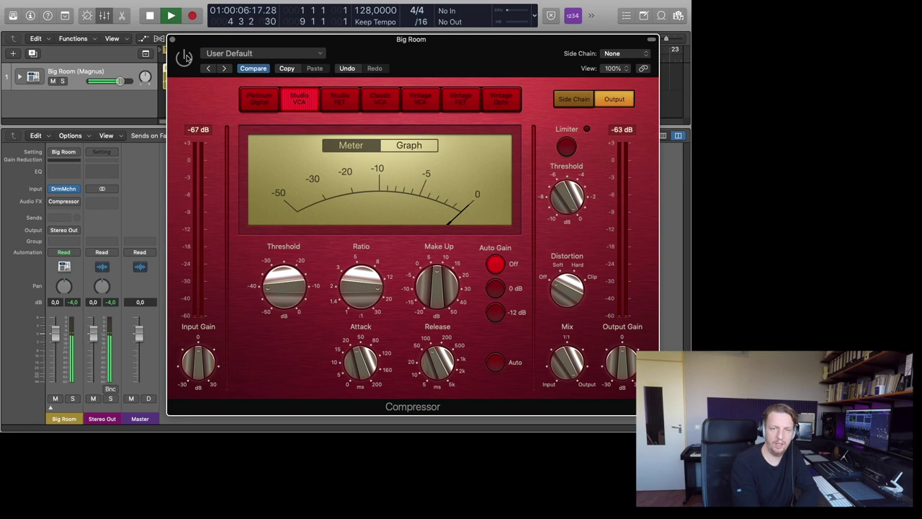
left_click(185, 57)
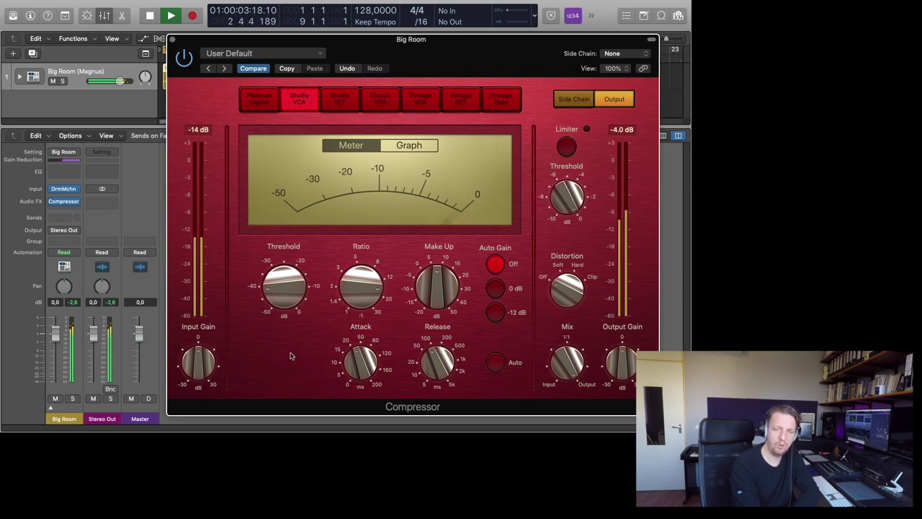
left_click_drag(561, 364, 558, 411)
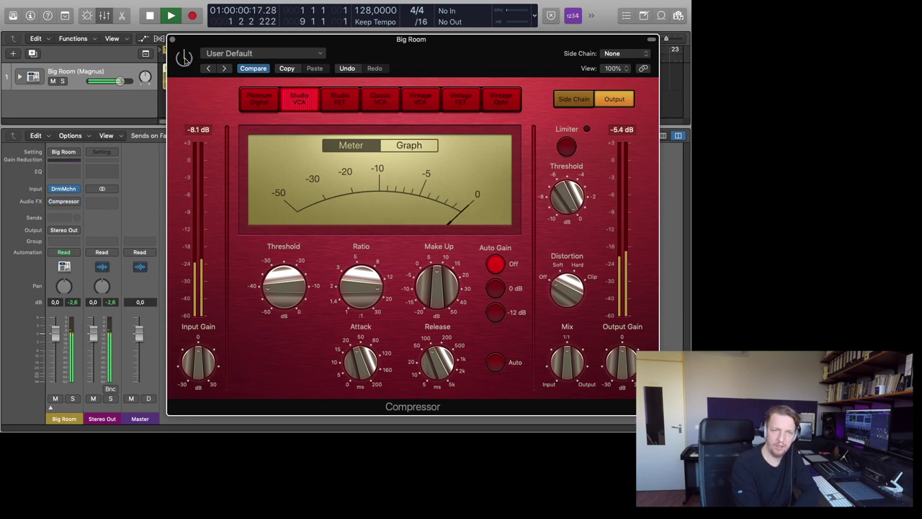
left_click(185, 61)
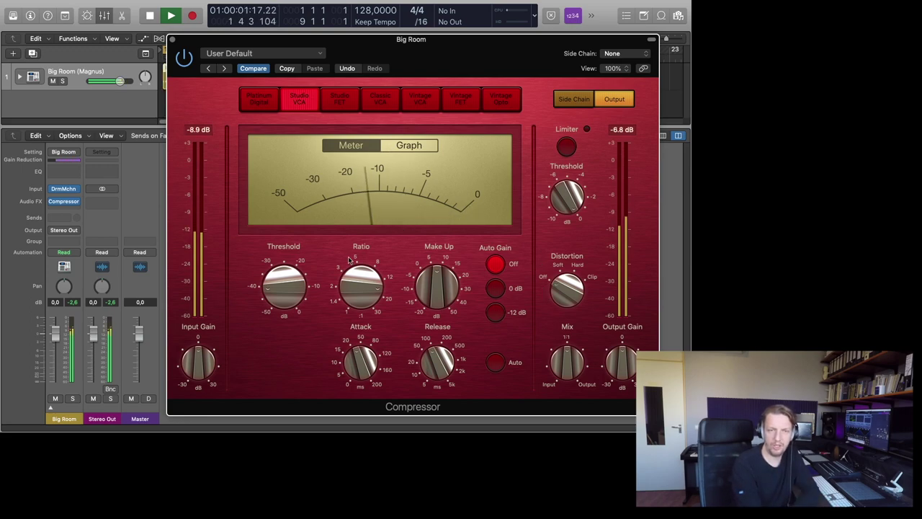
- Recall the Compressor's User Default preset and switch the model to Studio FET
mouse_move(291, 306)
left_click(274, 54)
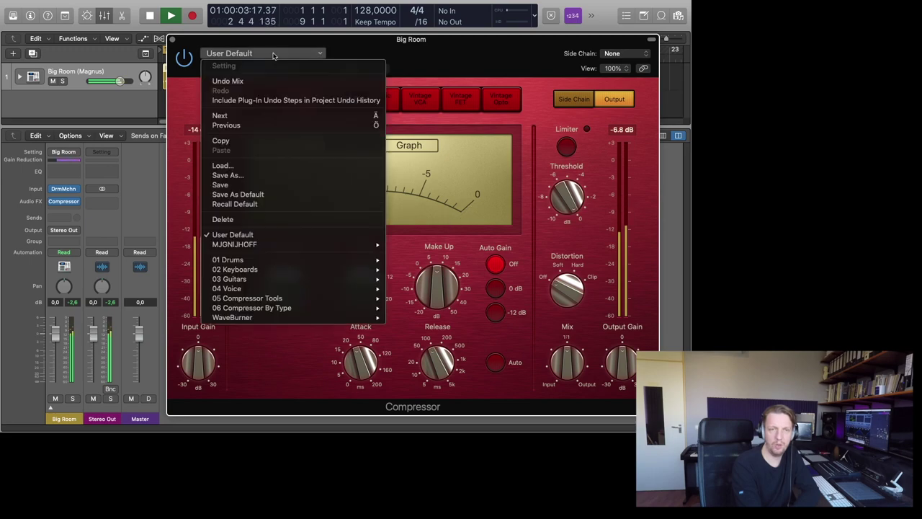
left_click(265, 235)
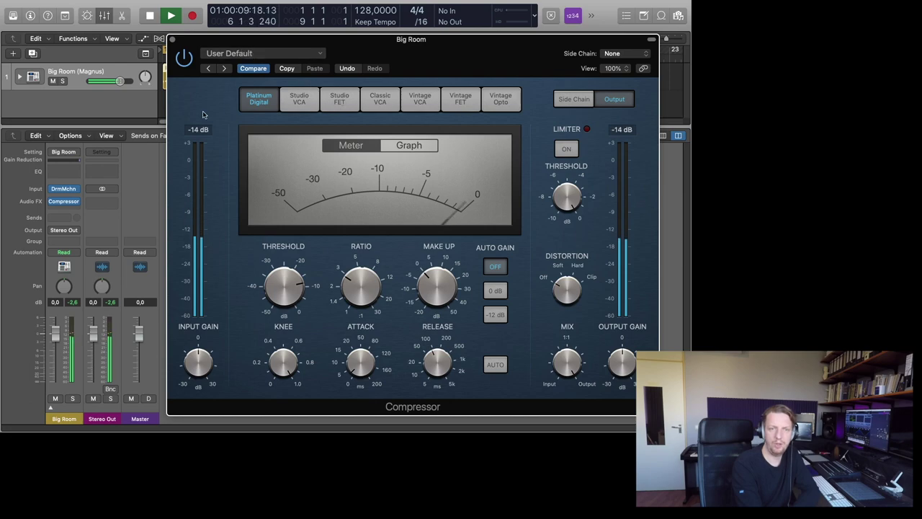
left_click(338, 103)
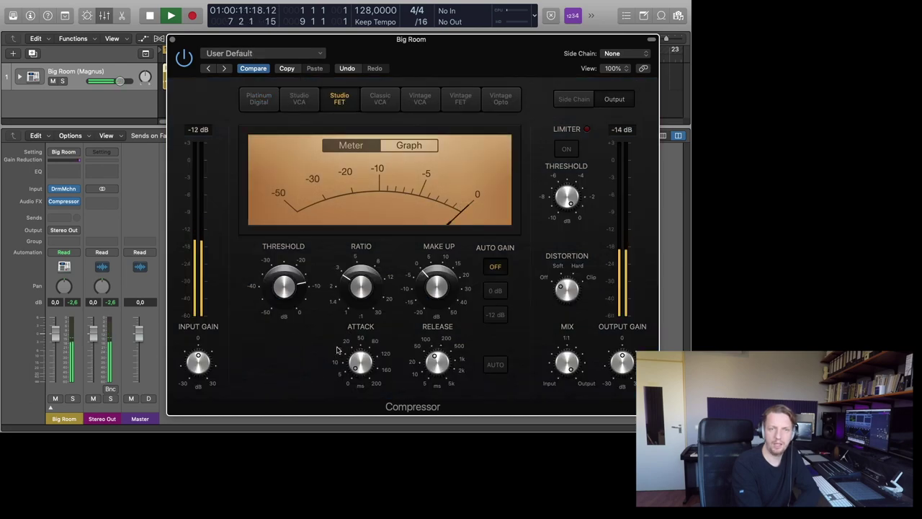
- Set the Studio FET Threshold to -50 dB and raise the Ratio to about 8:1, then stop playback and set the Attack to 0 ms
left_click_drag(281, 286, 284, 392)
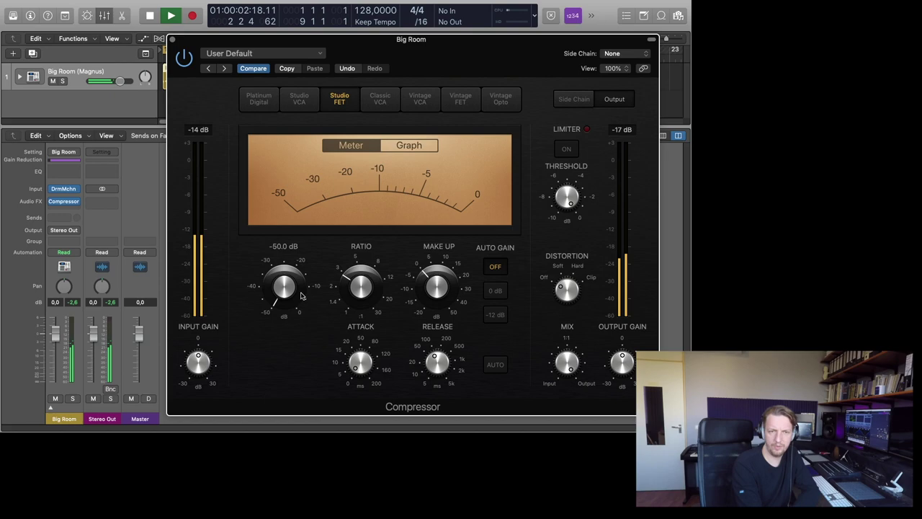
left_click_drag(357, 288, 357, 247)
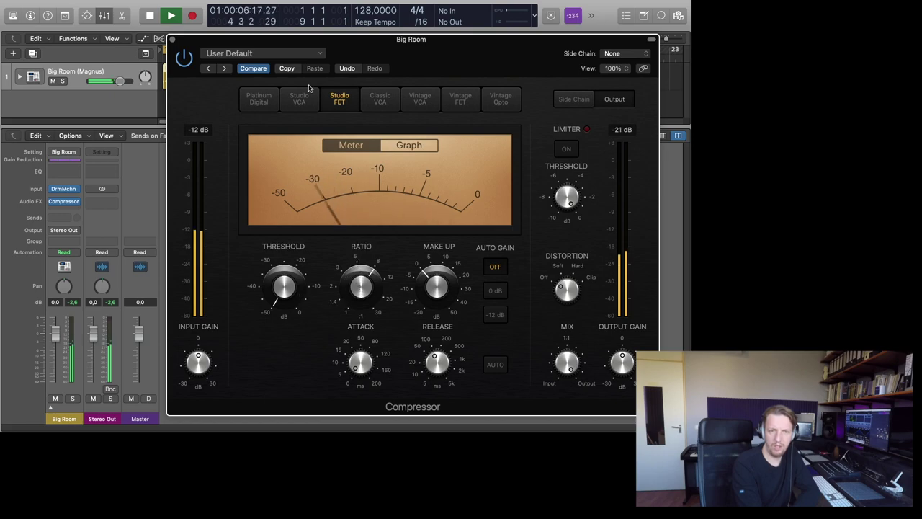
key("space")
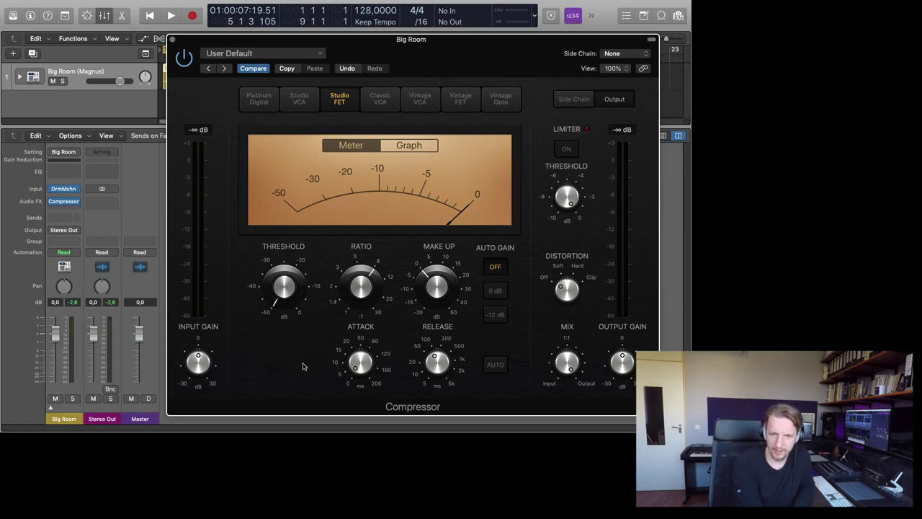
mouse_move(350, 350)
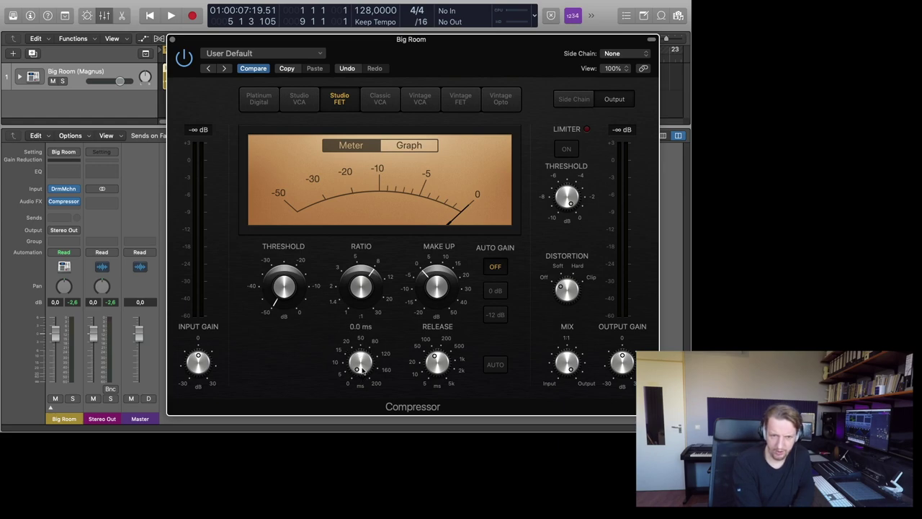
- Play the Big Room track with the Compressor bypassed, and re-enable it to compare the two sounds
left_click(185, 57)
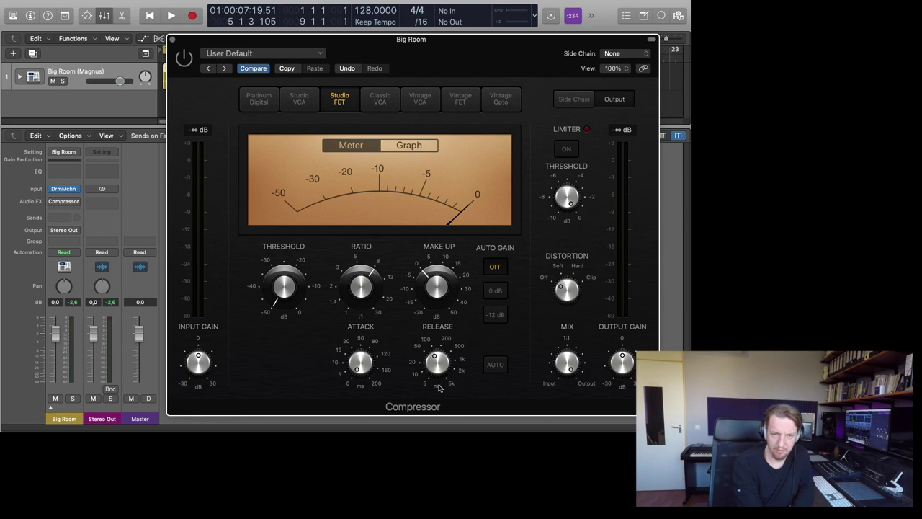
left_click(172, 16)
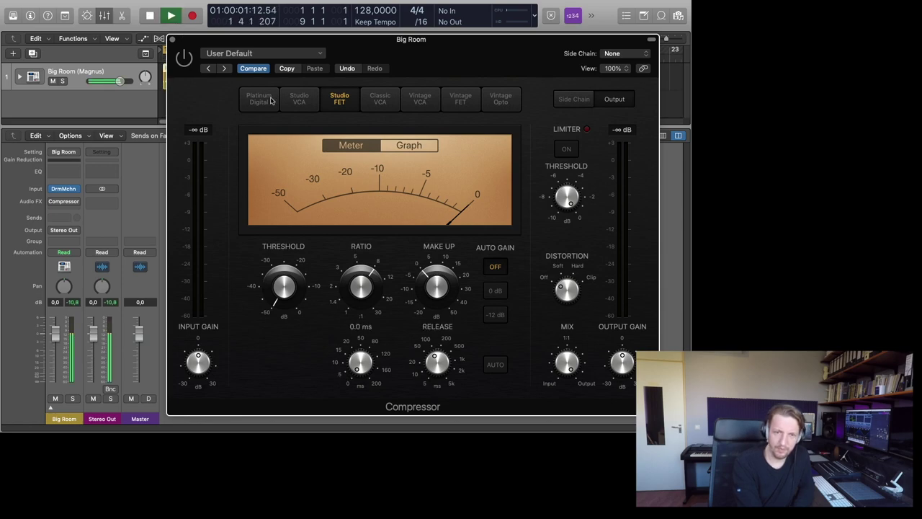
left_click(184, 57)
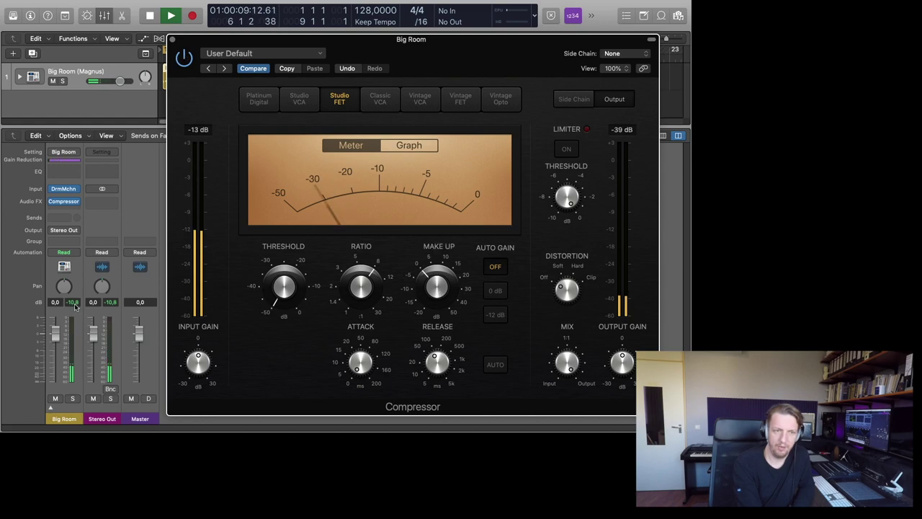
- Raise the Studio FET Make Up gain to 18 dB and bring it back down to about 10 dB
mouse_move(432, 281)
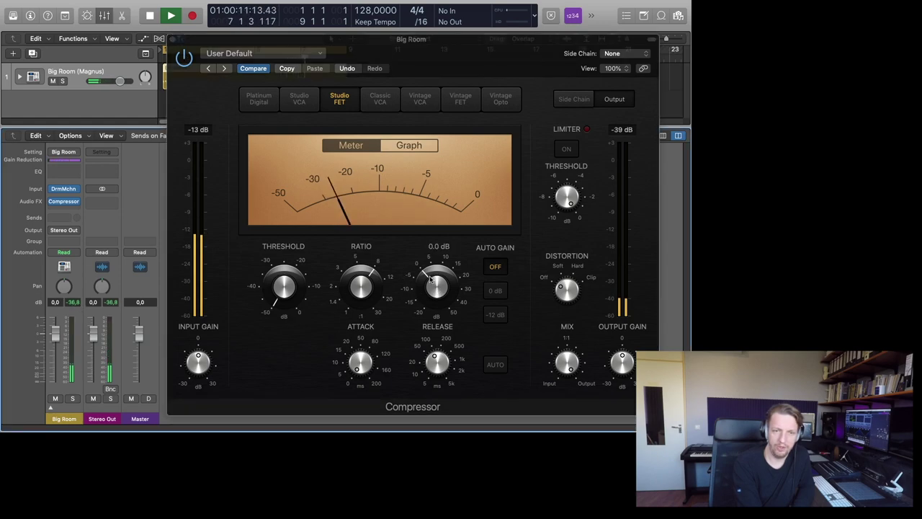
left_click_drag(430, 279, 437, 243)
left_click_drag(439, 243, 441, 240)
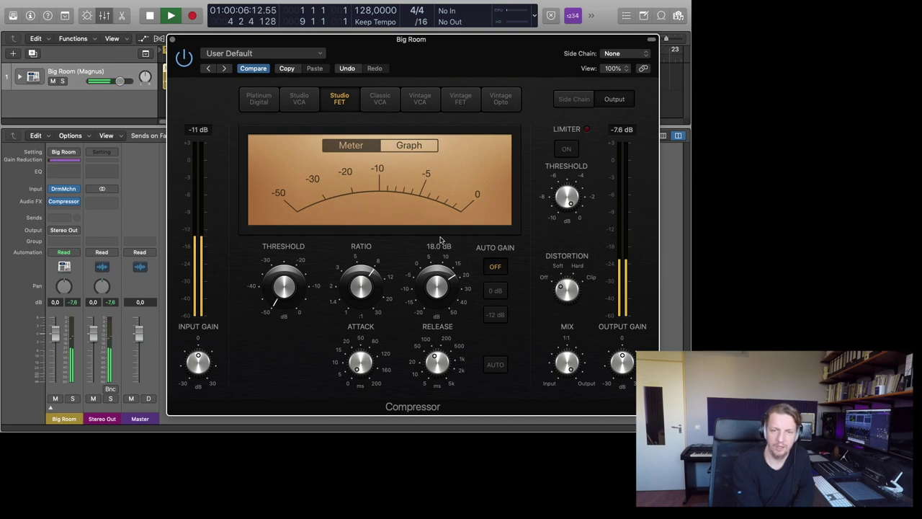
left_click_drag(440, 239, 437, 257)
- Lengthen the Studio FET Attack to 18.5 ms and reduce the Make Up gain to 8.5 dB
mouse_move(365, 356)
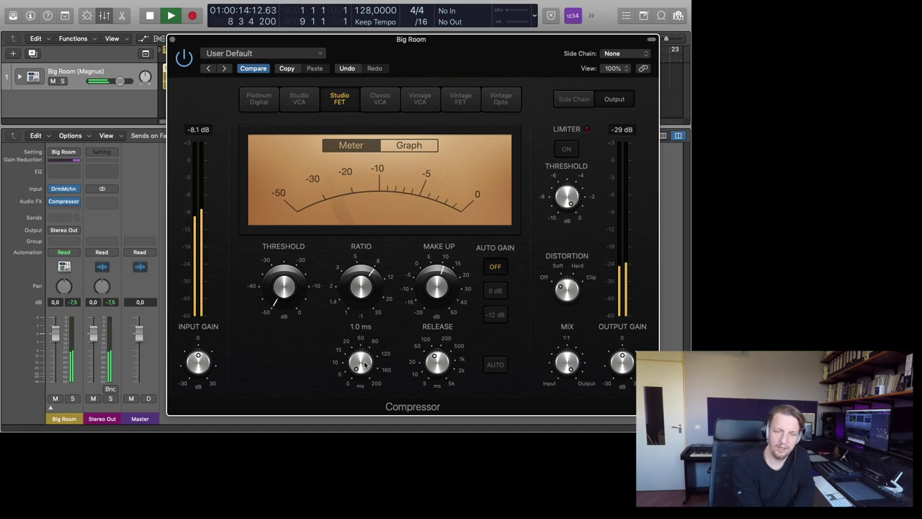
left_click_drag(365, 364, 371, 330)
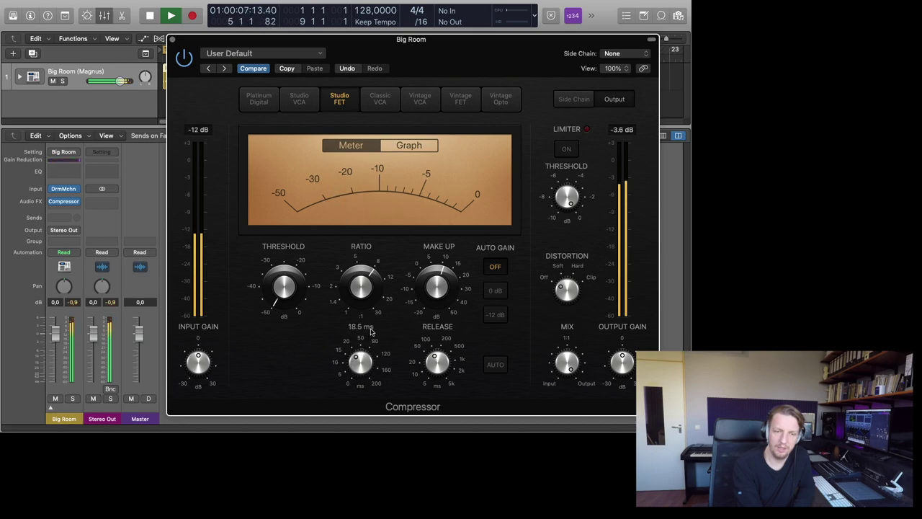
left_click_drag(433, 282, 432, 286)
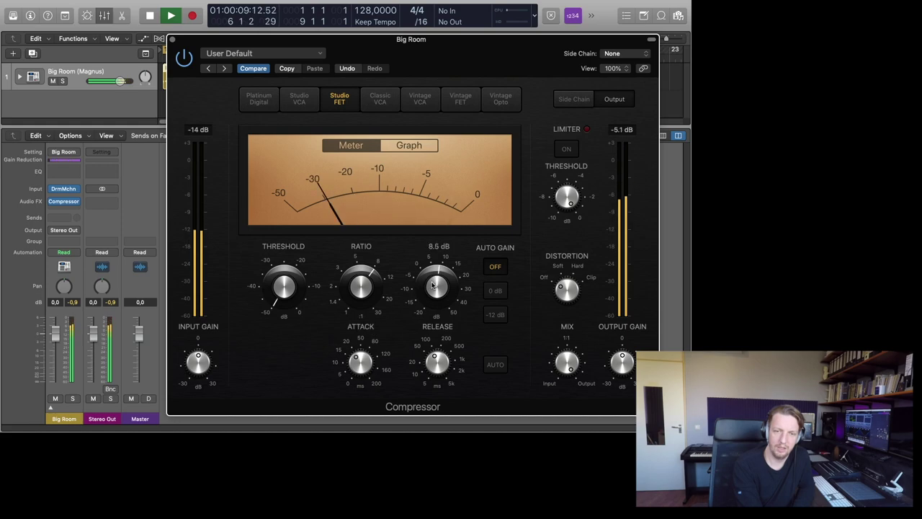
mouse_move(361, 362)
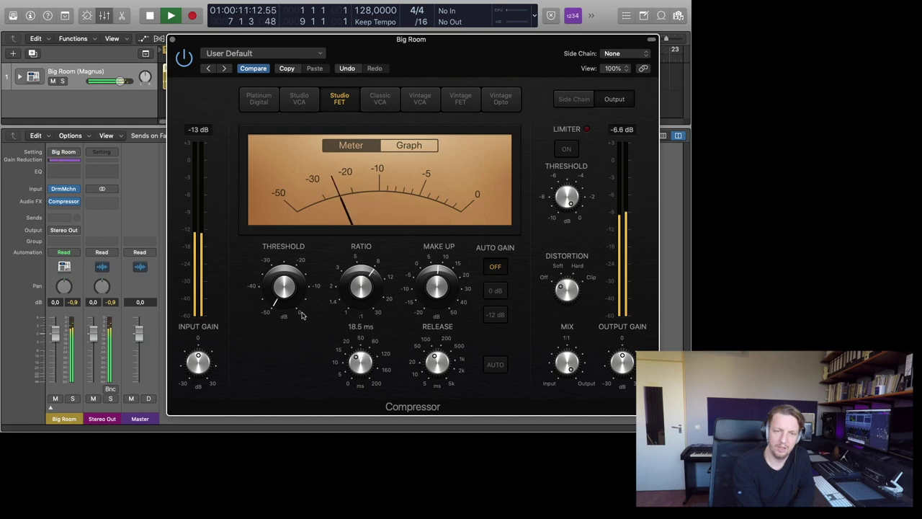
- Raise the Studio FET Threshold to about -25 dB and compare the Big Room peak level with the Compressor bypassed and enabled
left_click_drag(288, 290, 309, 223)
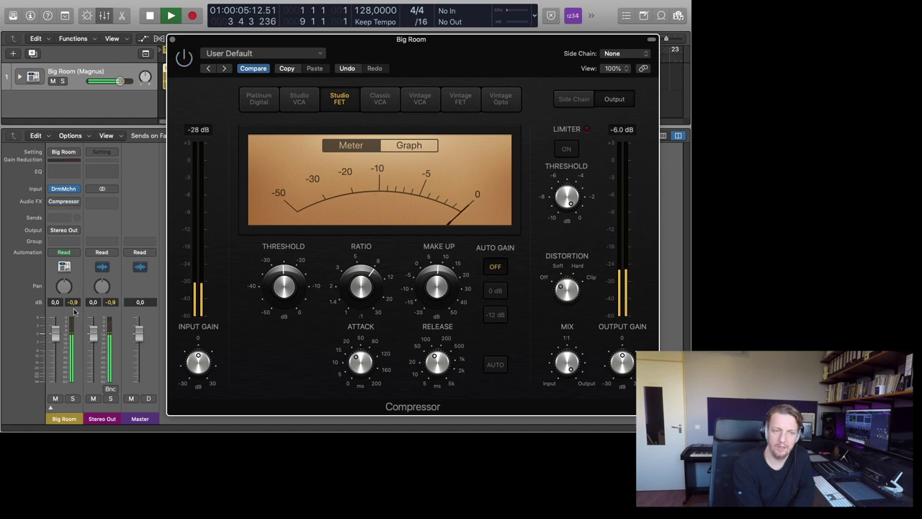
left_click(73, 302)
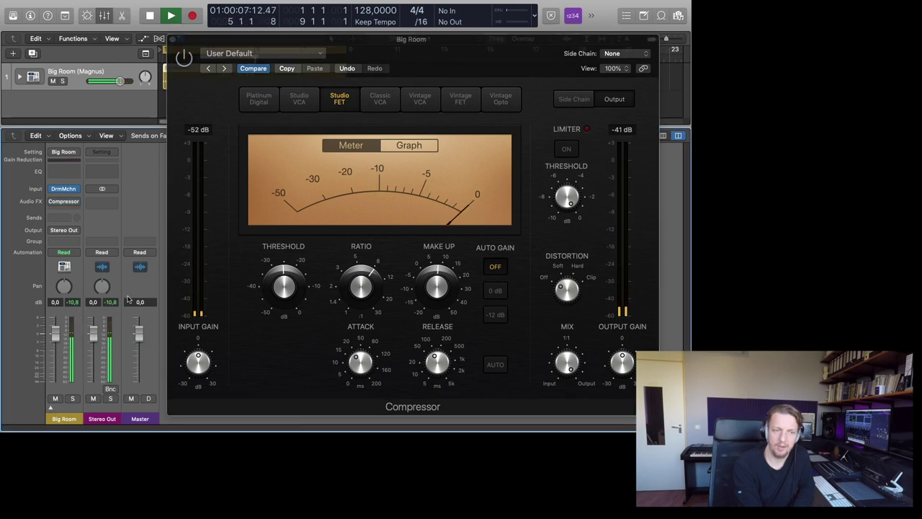
left_click(184, 58)
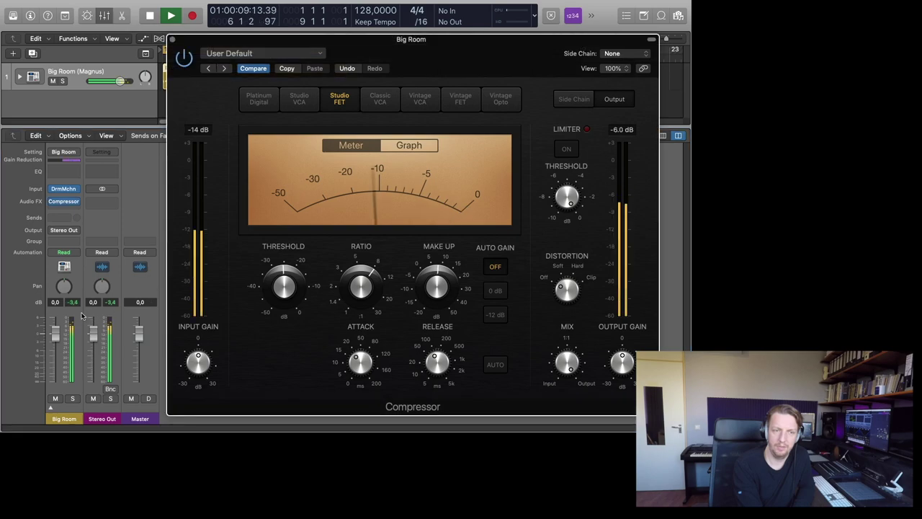
- Lower the Studio FET Make Up gain to match the bypassed peak level, and toggle the Compressor's bypass to compare the sound
left_click_drag(437, 289, 434, 291)
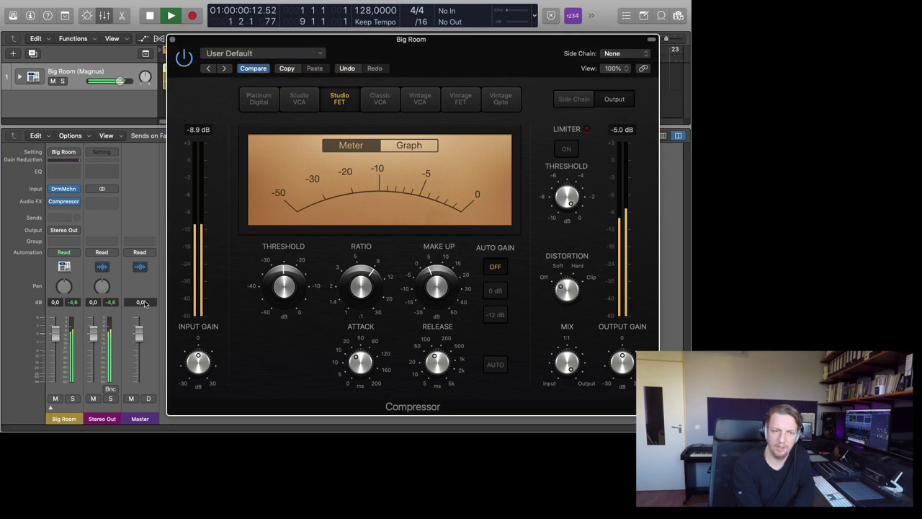
left_click(74, 301)
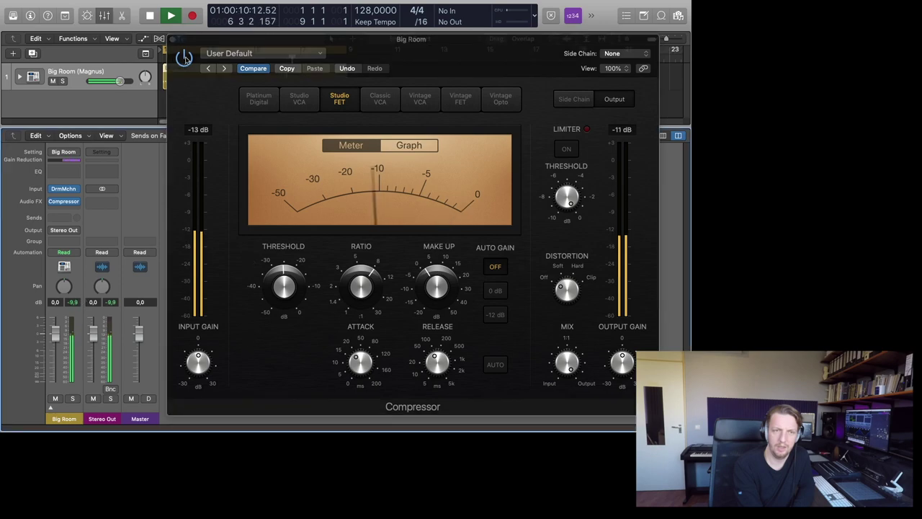
left_click(185, 60)
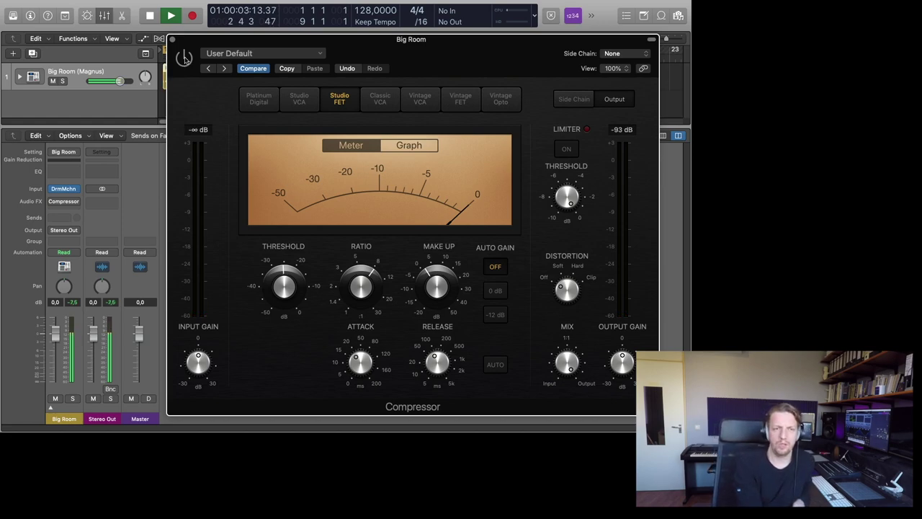
left_click(185, 58)
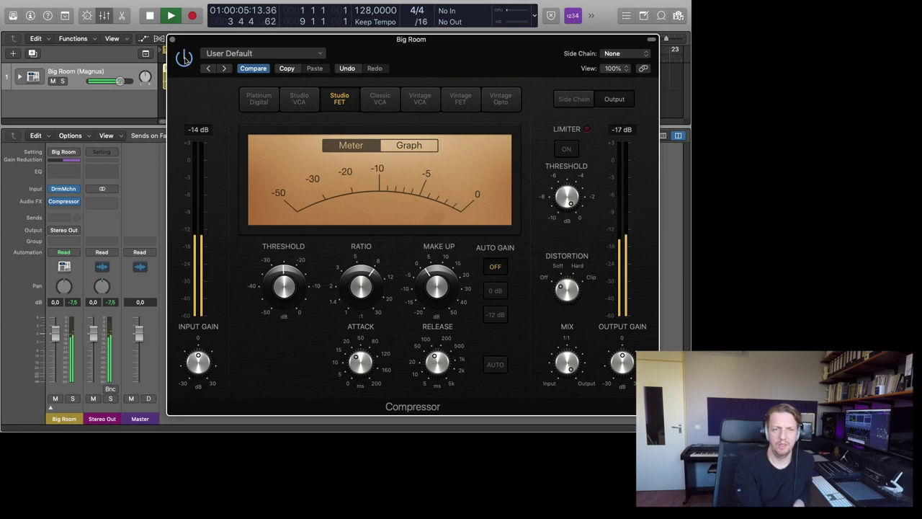
mouse_move(335, 368)
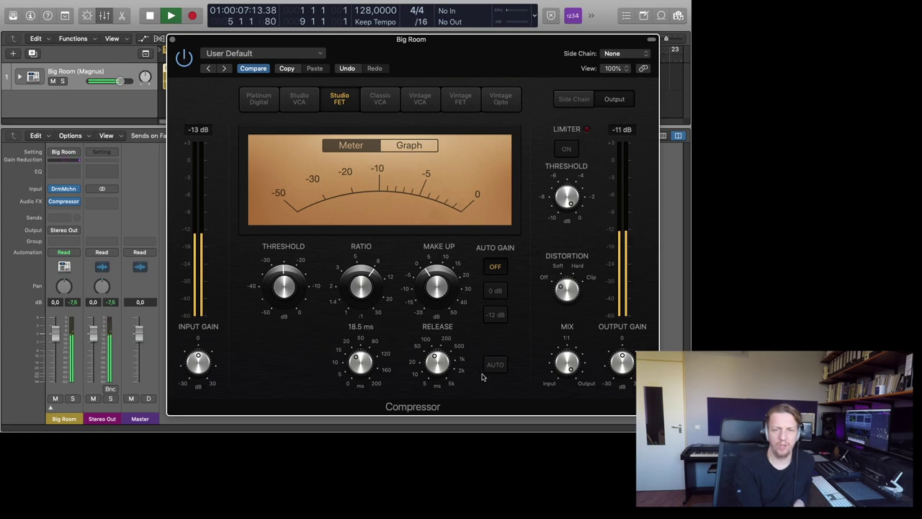
- Try blending the Studio FET Mix toward Input, and switch the Distortion through Hard to Clip
left_click_drag(568, 366, 554, 406)
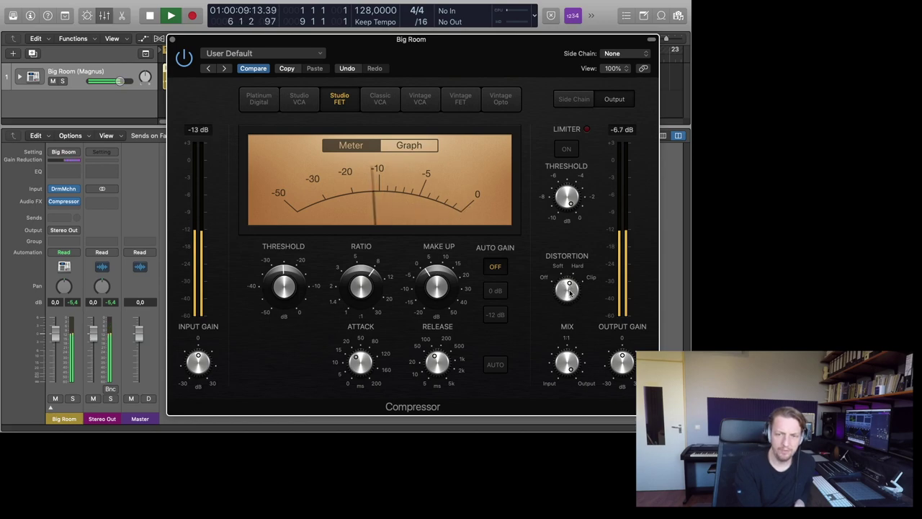
left_click_drag(570, 291, 571, 287)
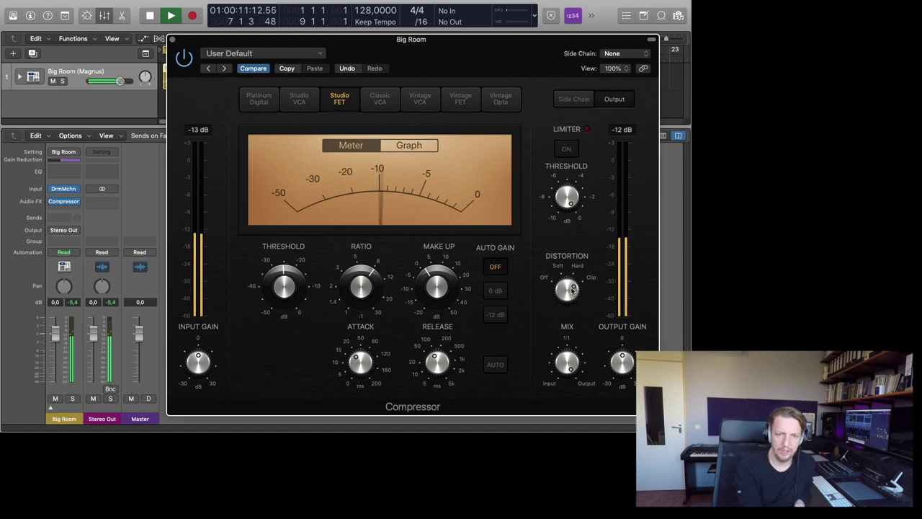
- Lower the Studio FET Threshold to near its minimum and shorten the Attack to 0.0 ms
left_click_drag(285, 283, 283, 329)
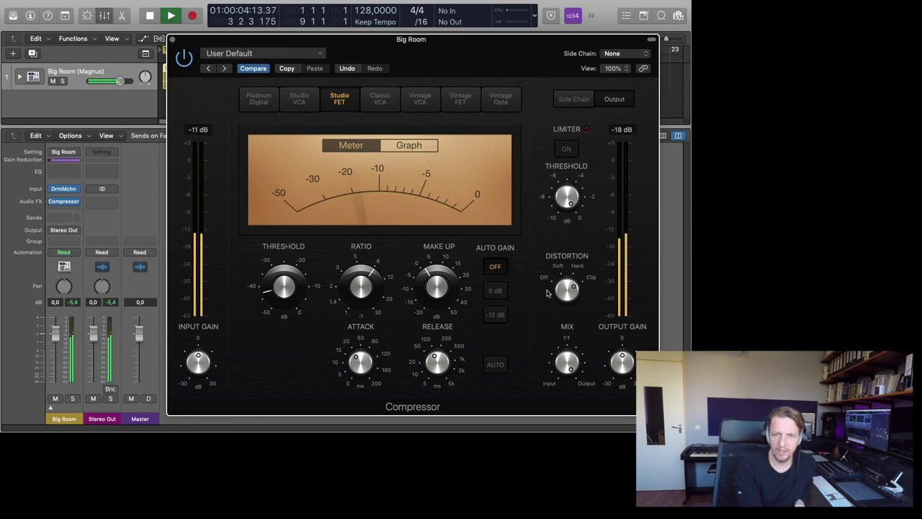
mouse_move(378, 365)
left_click_drag(360, 358, 361, 394)
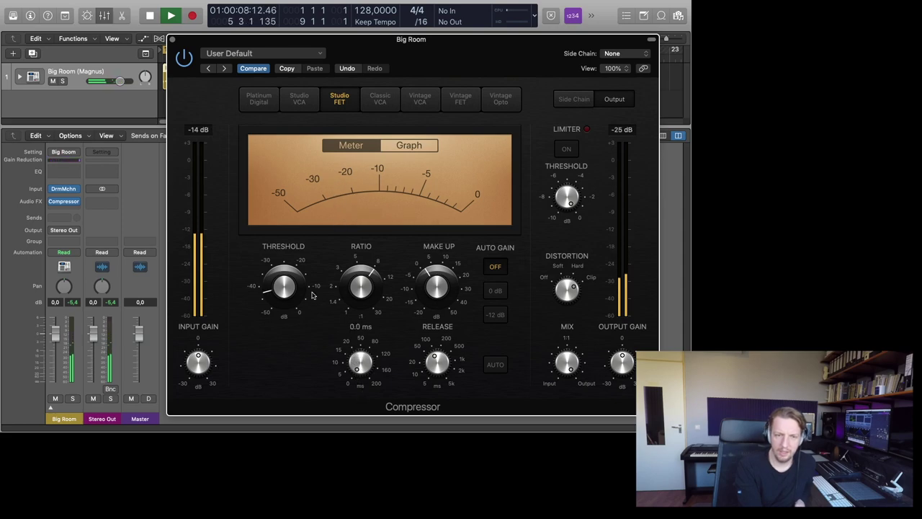
mouse_move(287, 289)
- Raise the Studio FET Make Up gain to about 15 dB and switch the Distortion through Soft to Off
mouse_move(441, 284)
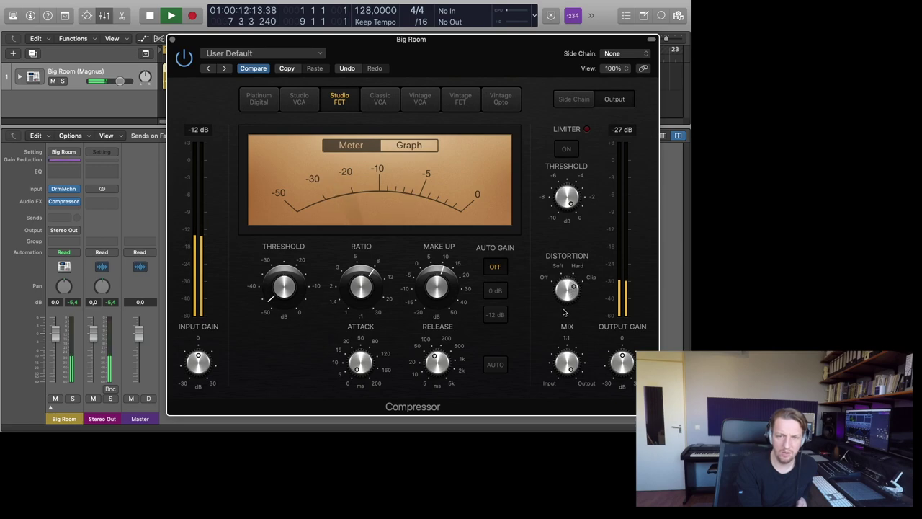
left_click_drag(440, 290, 442, 279)
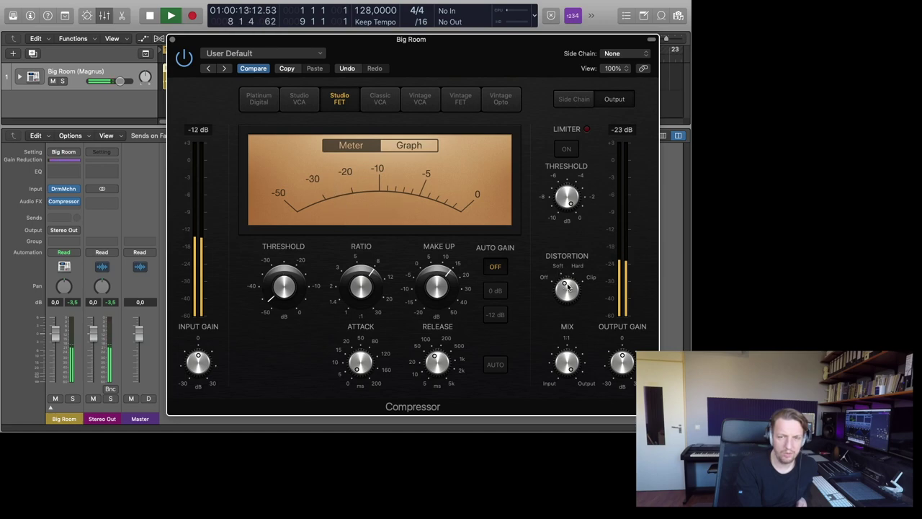
left_click_drag(568, 287, 563, 300)
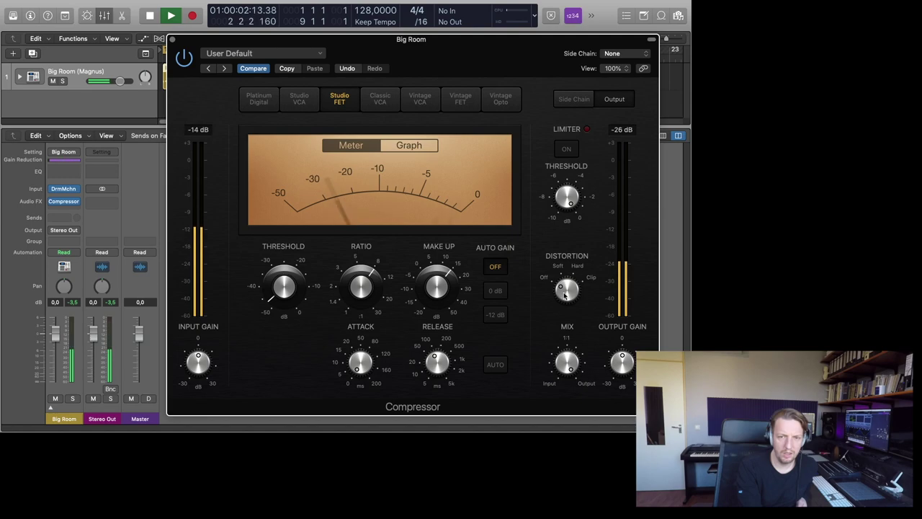
left_click_drag(564, 295, 567, 287)
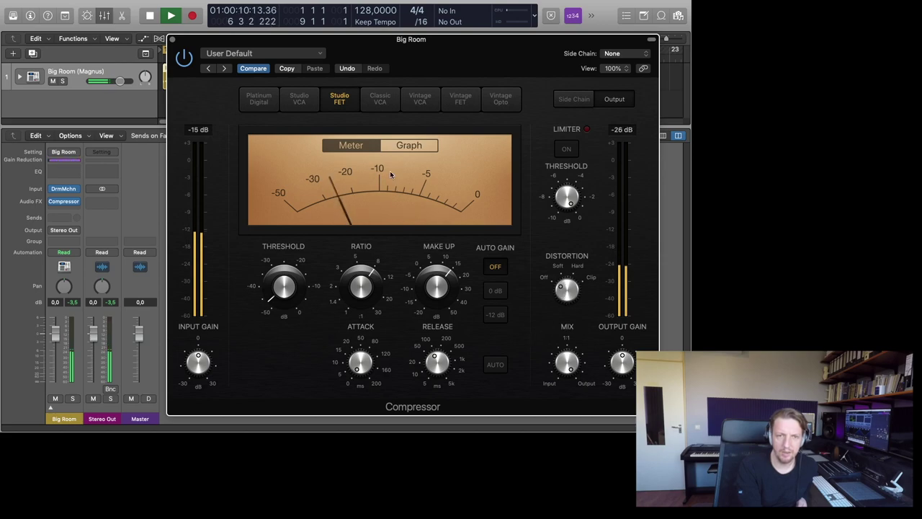
- Reset the Compressor to the User Default setting and stop playback
left_click(296, 56)
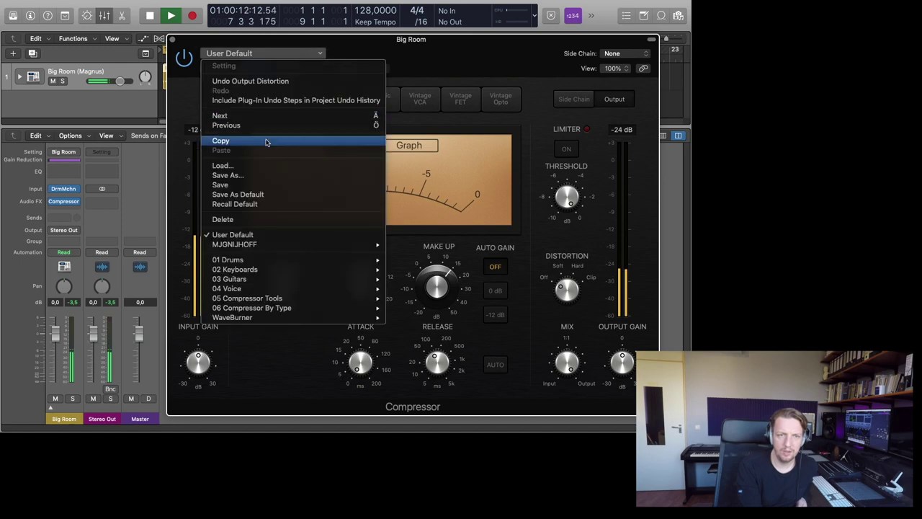
left_click(248, 234)
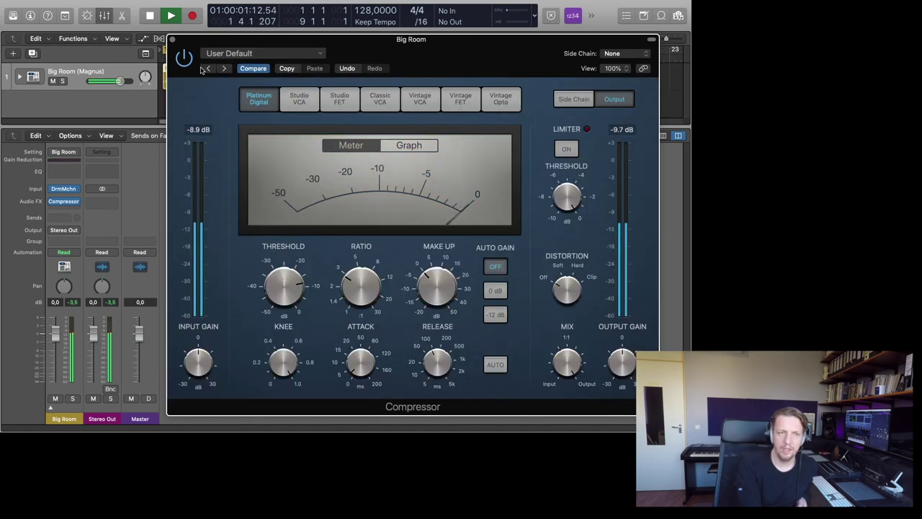
left_click(150, 14)
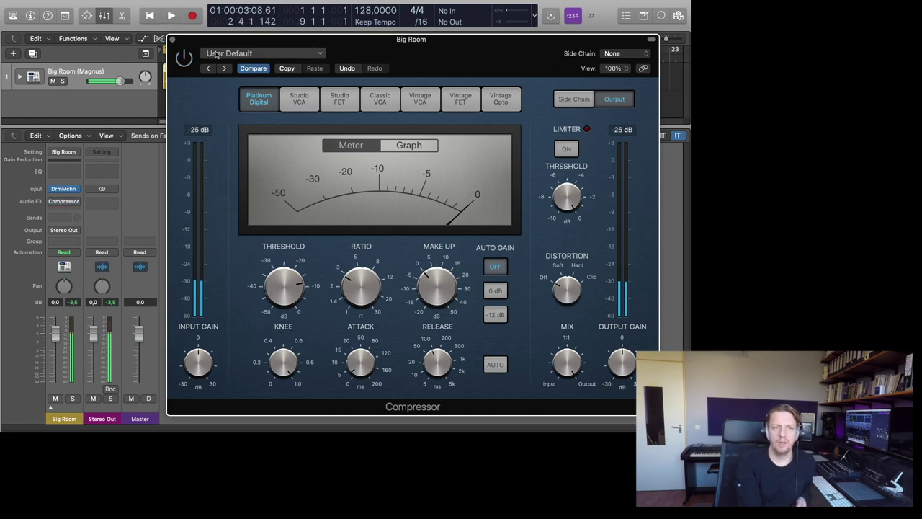
- Look through the Compressor models from Platinum Digital to Vintage Opto to compare which controls each offers
left_click(337, 101)
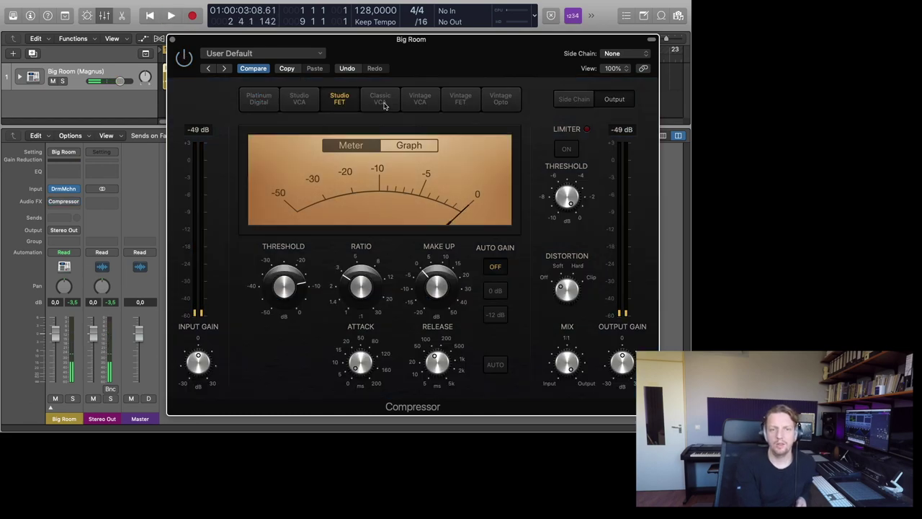
left_click(382, 101)
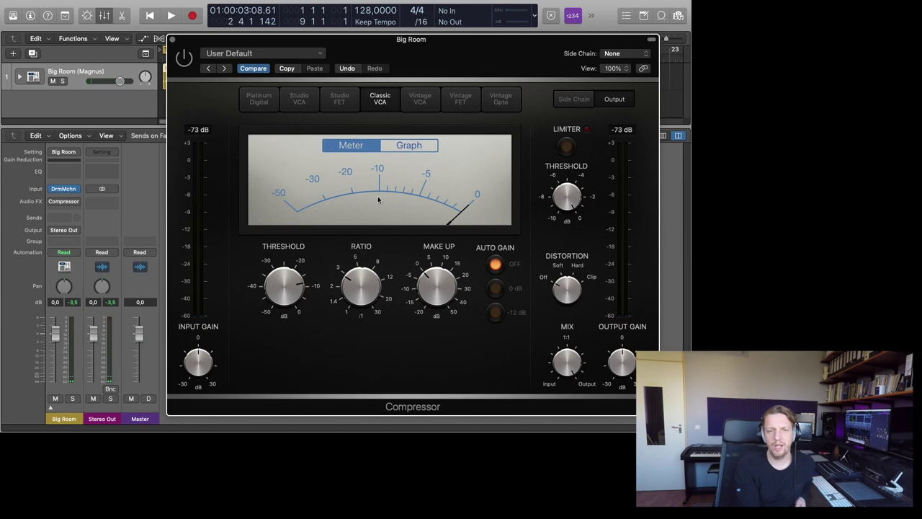
left_click_drag(323, 41, 320, 41)
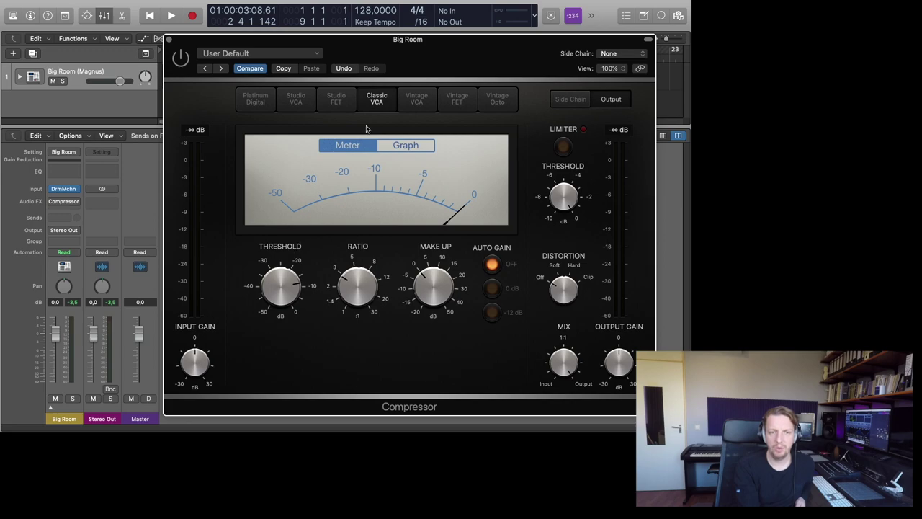
left_click(273, 104)
left_click(295, 101)
left_click(335, 101)
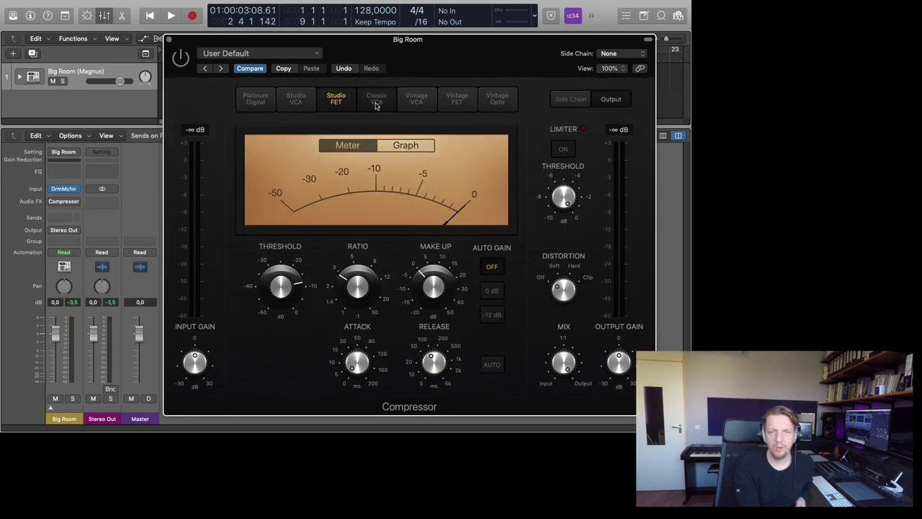
left_click(376, 101)
left_click(423, 103)
left_click(456, 100)
left_click(497, 101)
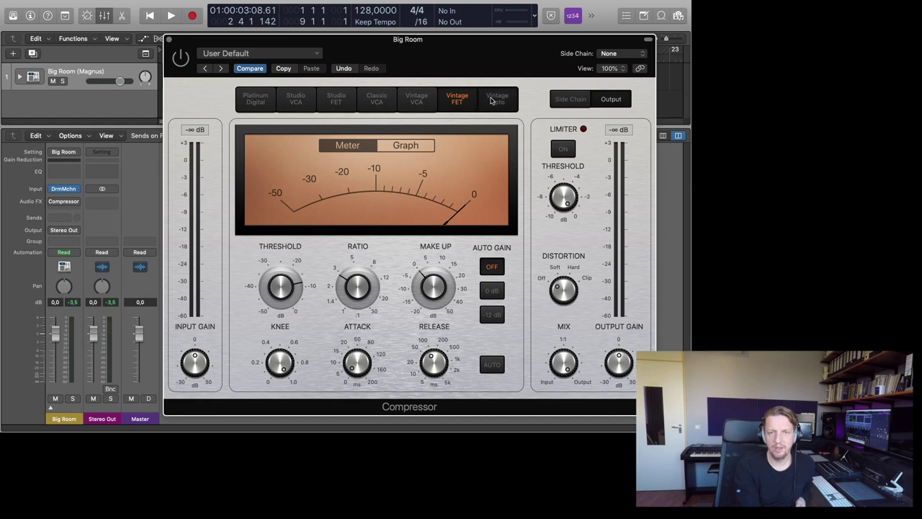
- Compare the controls of Studio FET and Classic VCA, and leave the Classic VCA model selected
left_click(298, 102)
left_click(340, 100)
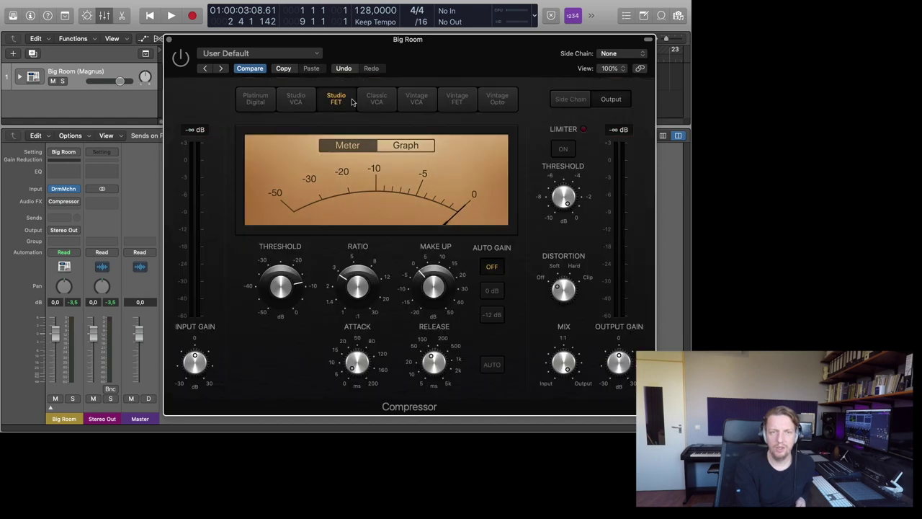
left_click(373, 103)
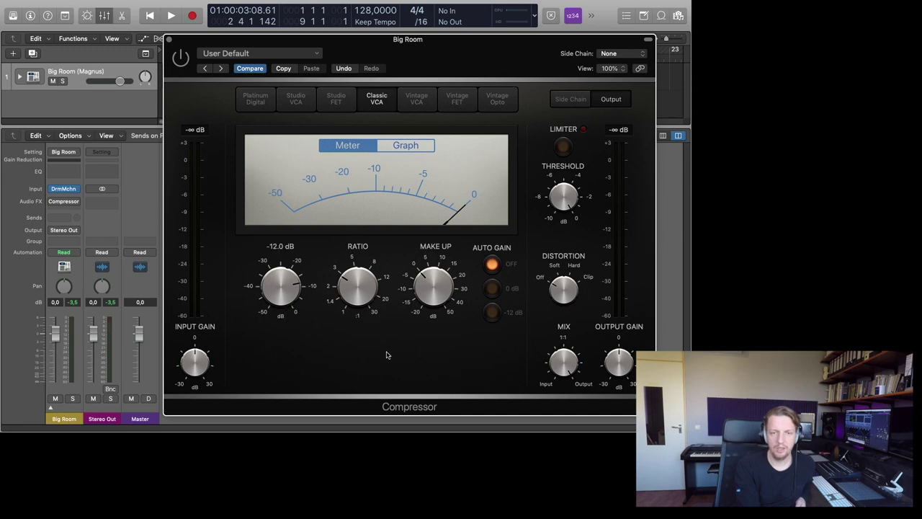
left_click(351, 103)
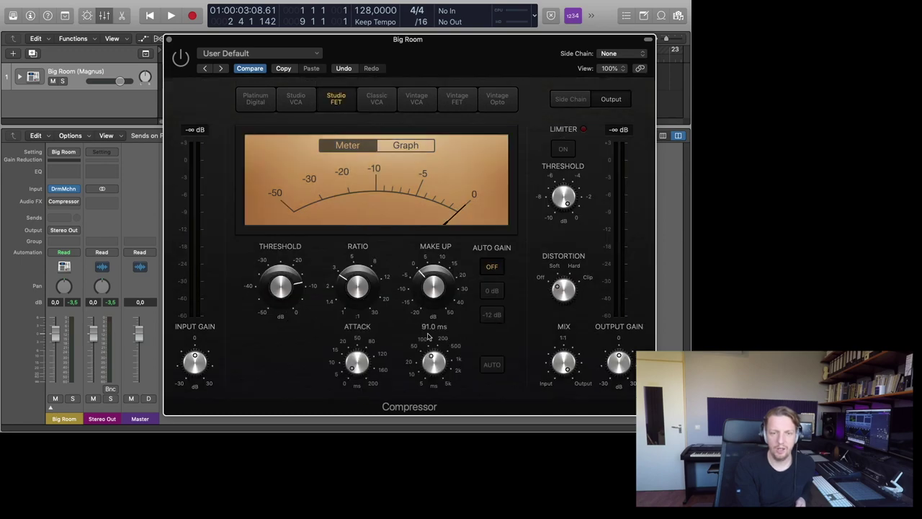
left_click(377, 100)
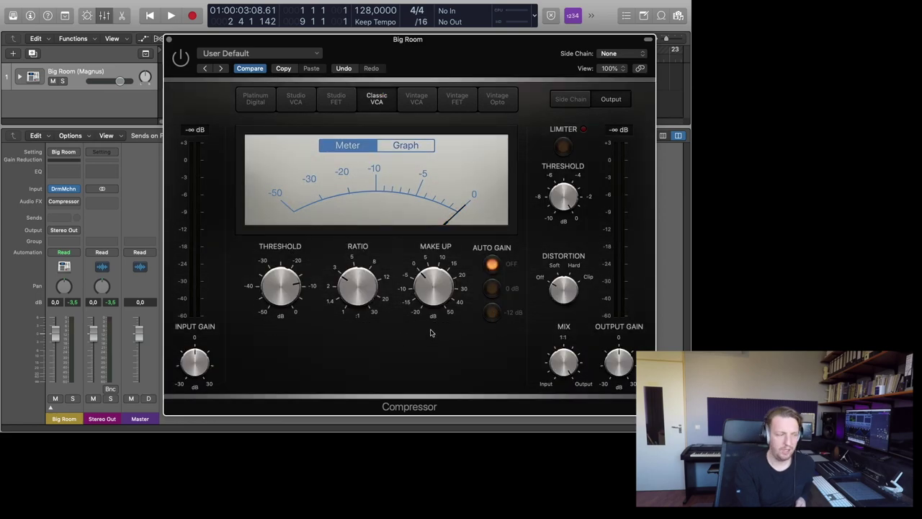
mouse_move(342, 289)
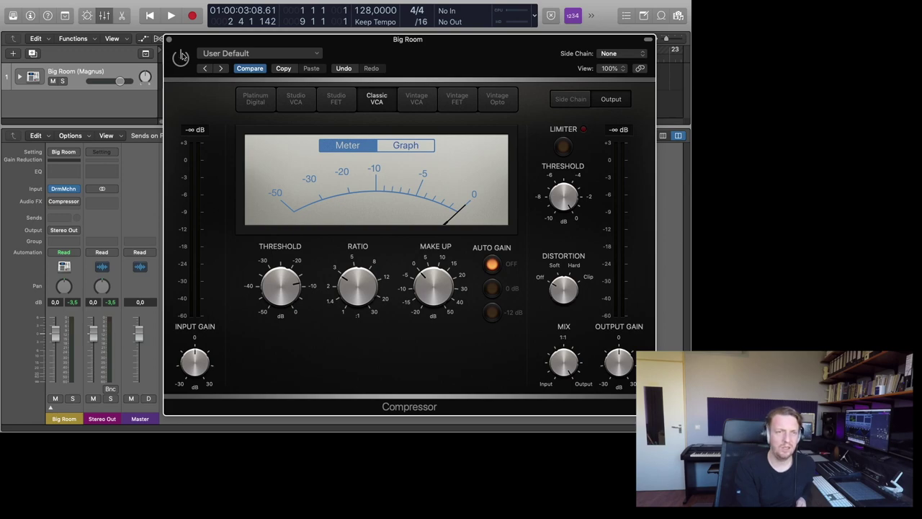
- With the Classic VCA enabled and Big Room playing, raise the Ratio to about 8:1 and lower the Threshold to -39.0 dB
left_click(181, 57)
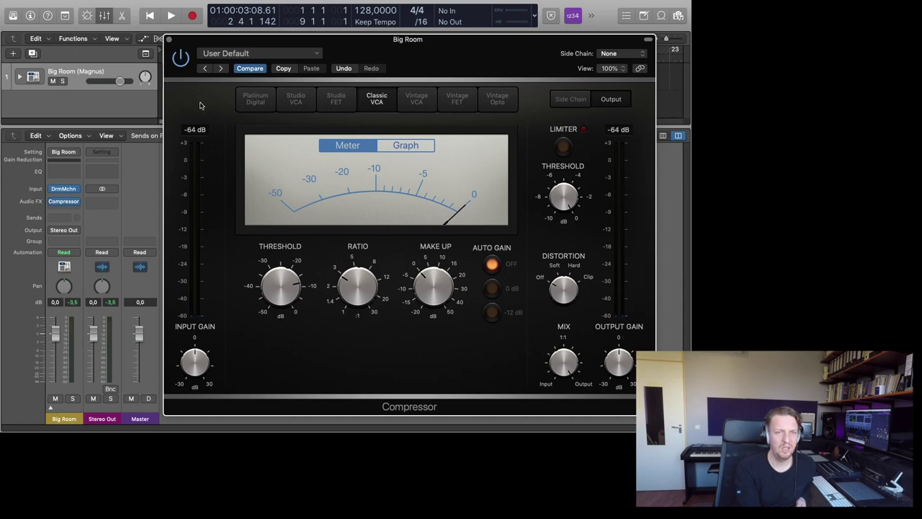
left_click(171, 16)
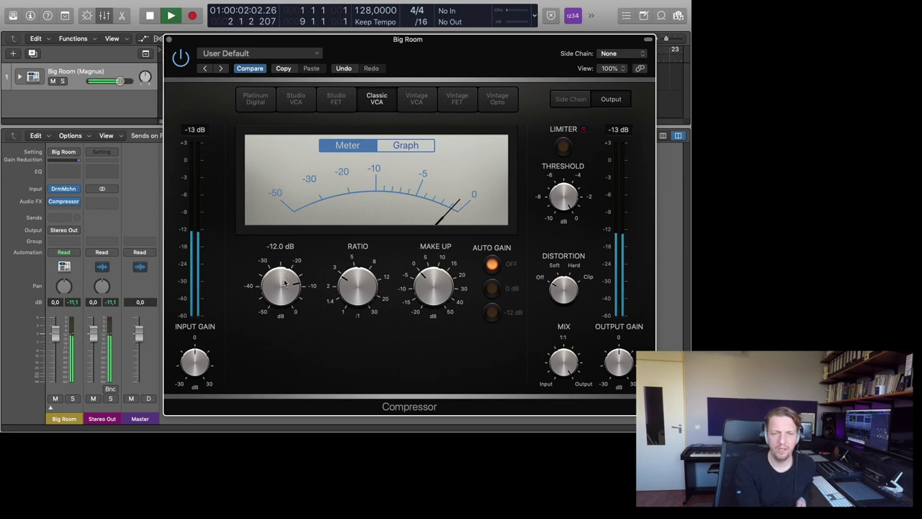
left_click_drag(361, 292, 370, 250)
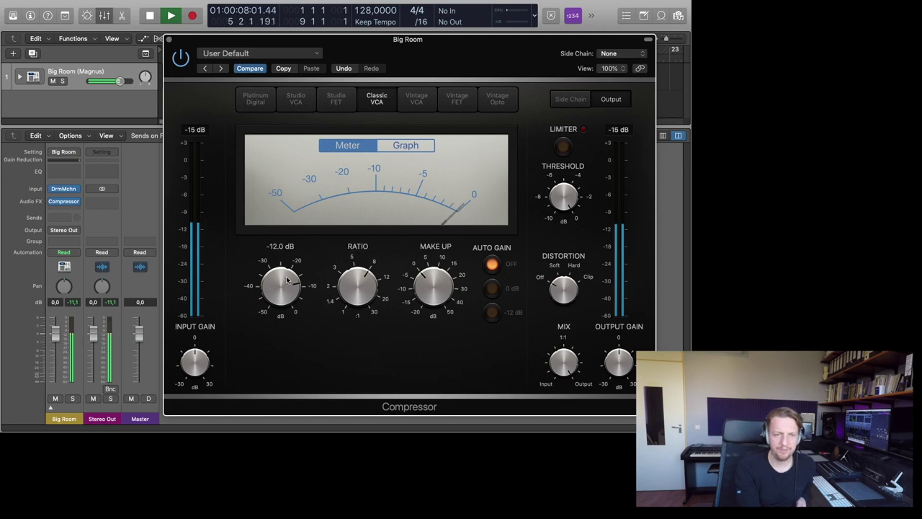
left_click_drag(284, 289, 272, 354)
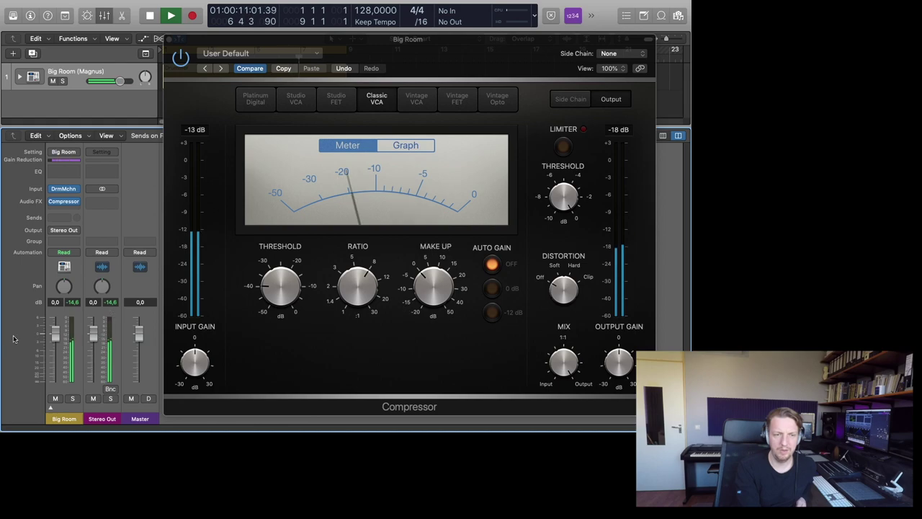
- Raise the Classic VCA Make Up gain to 5.0 dB and toggle the Compressor's bypass to compare the sound
left_click_drag(435, 289, 437, 280)
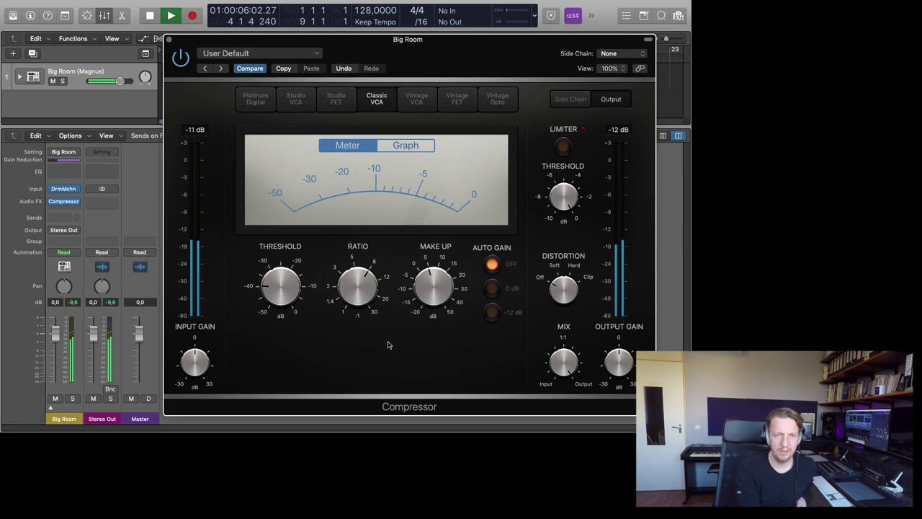
left_click(180, 58)
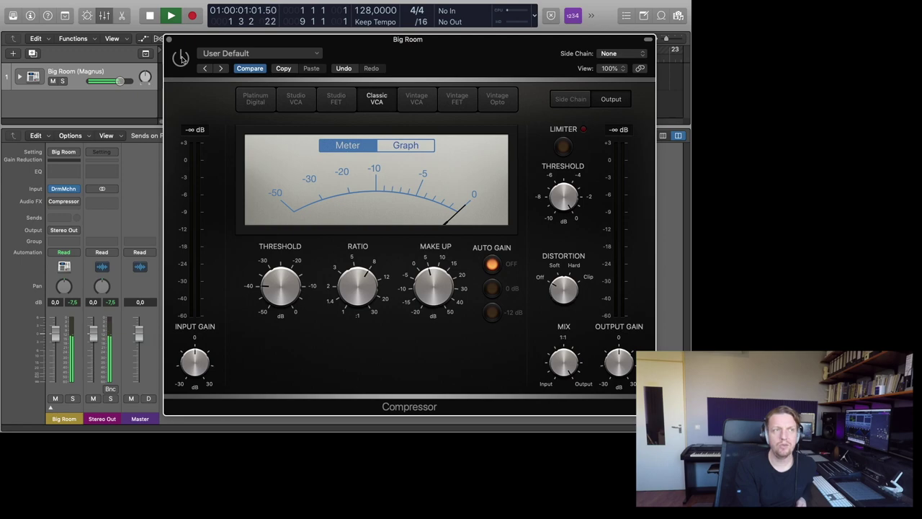
left_click(180, 57)
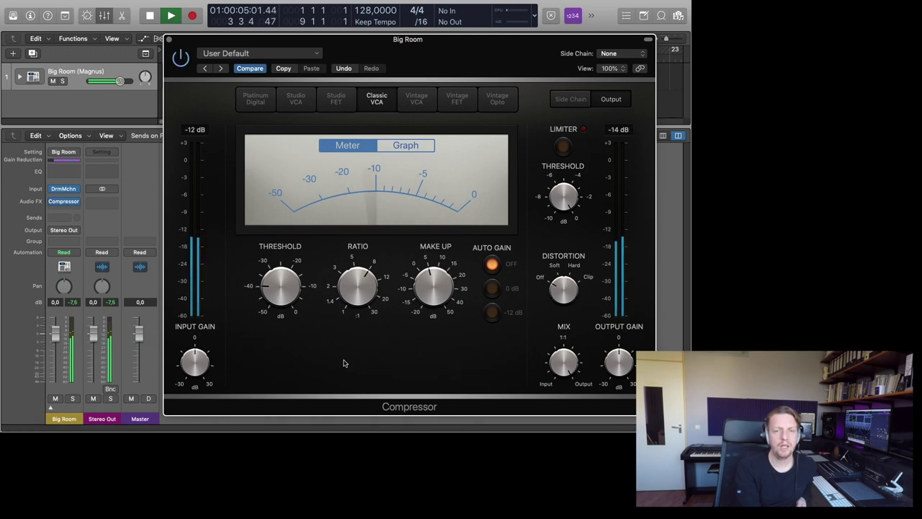
- Raise the Classic VCA Threshold to -20.5 dB and slightly reduce the Make Up gain
mouse_move(283, 291)
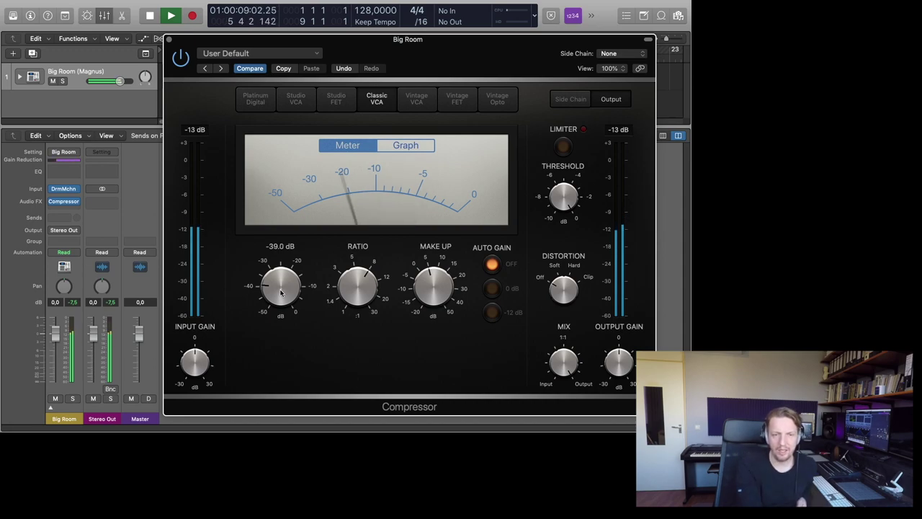
left_click_drag(282, 292, 277, 248)
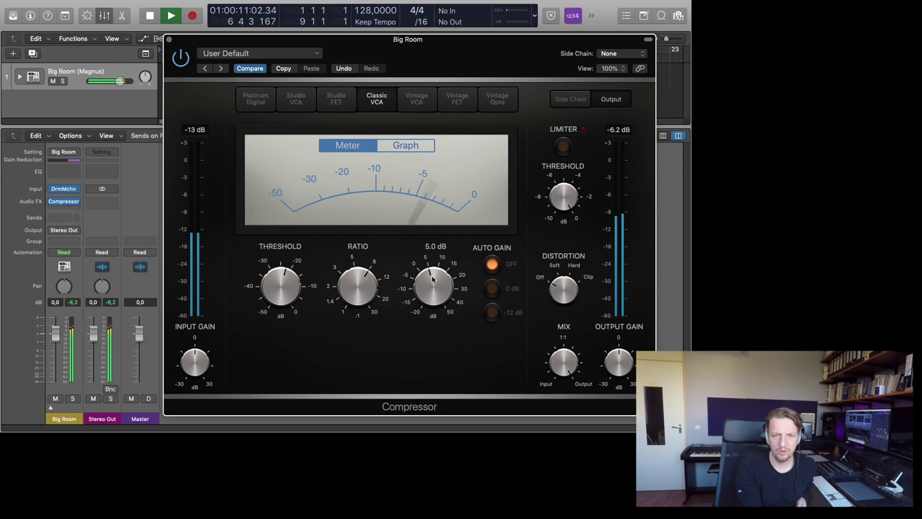
left_click_drag(287, 299, 288, 292)
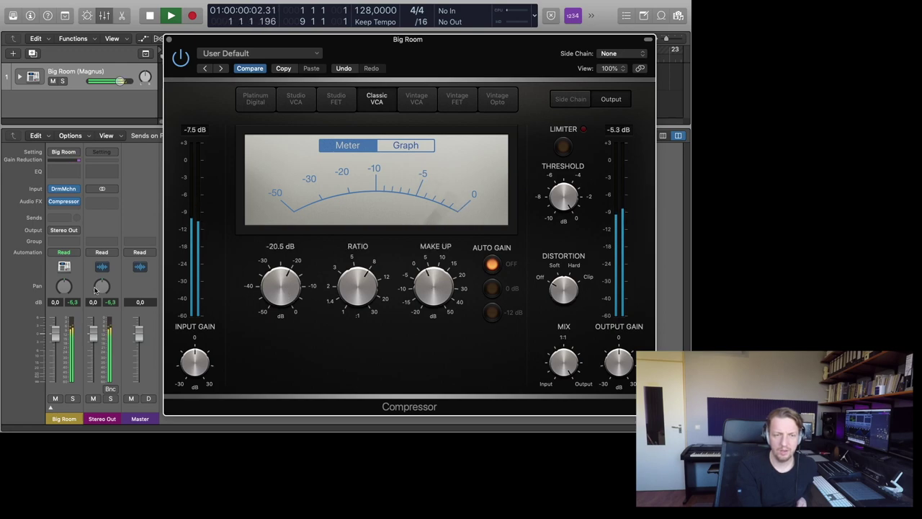
- Bypass the Compressor and replay Big Room after resetting its peak reading to check the uncompressed peak level
left_click(150, 15)
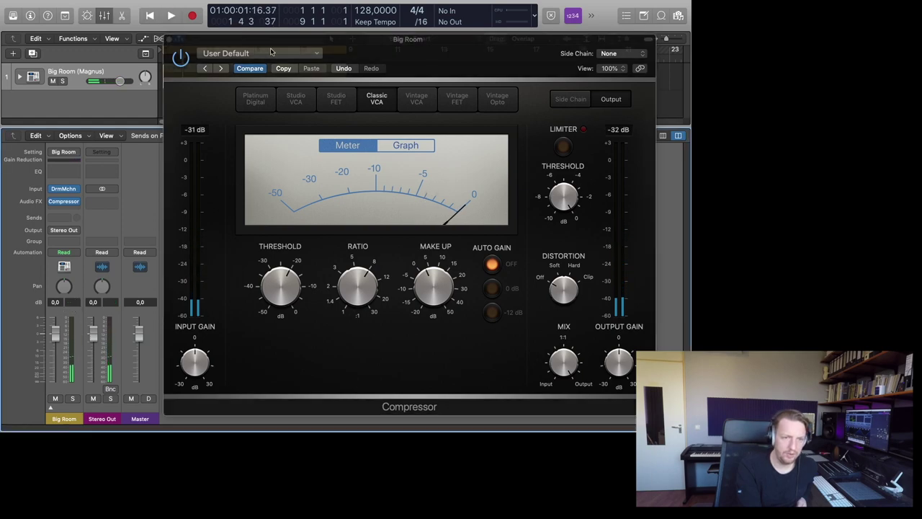
left_click(181, 61)
left_click(171, 15)
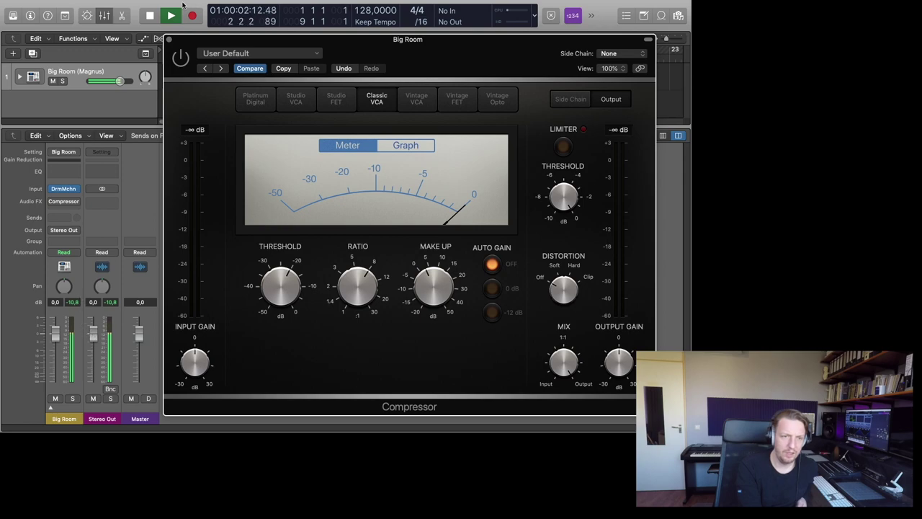
key("space")
left_click(77, 305)
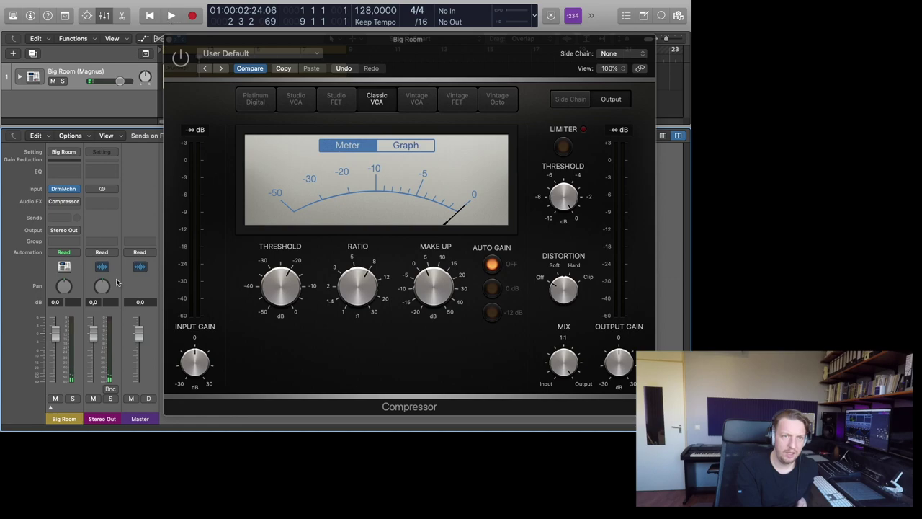
left_click(168, 16)
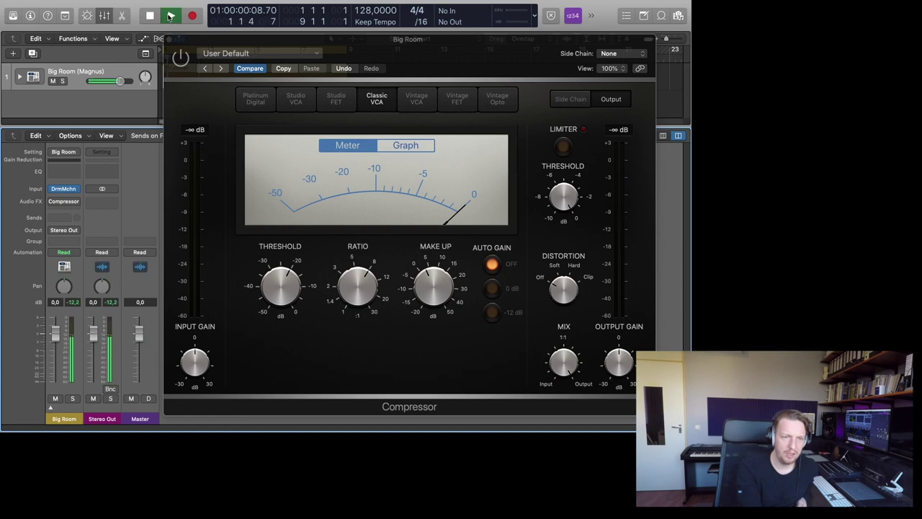
left_click(150, 16)
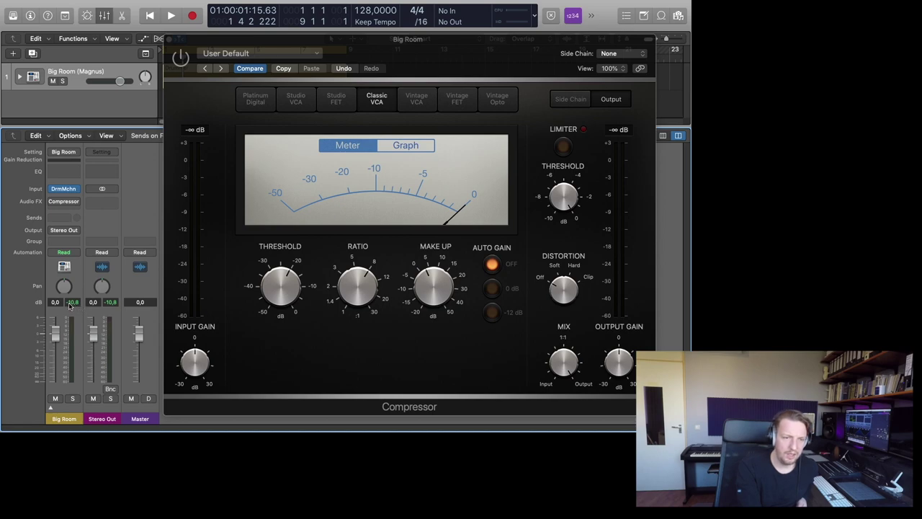
mouse_move(294, 278)
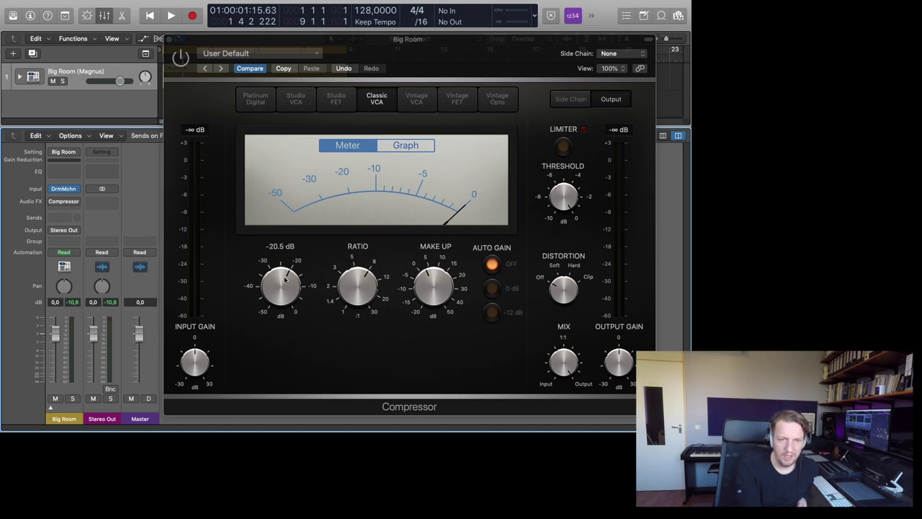
- Raise the Classic VCA Threshold to -11.0 dB and play Big Room with the Compressor enabled and bypassed to compare the sound
left_click_drag(285, 280, 282, 269)
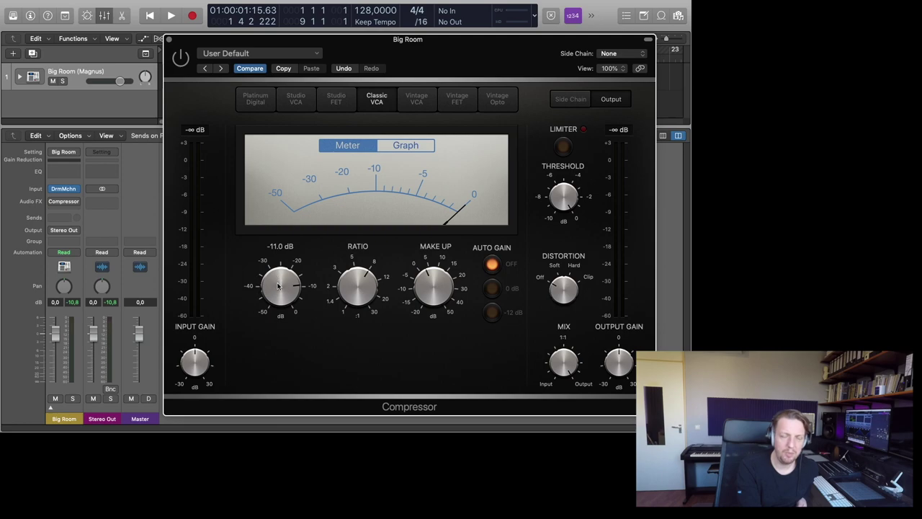
left_click(181, 57)
left_click(172, 16)
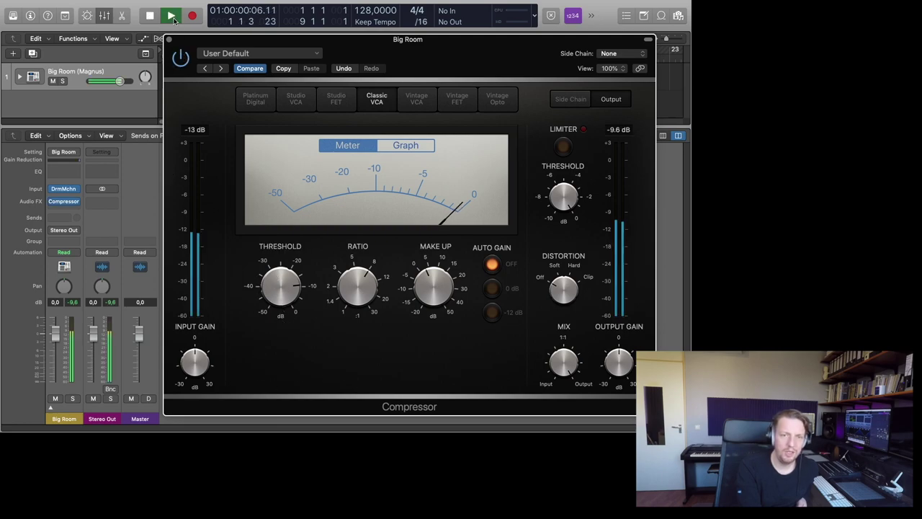
mouse_move(434, 294)
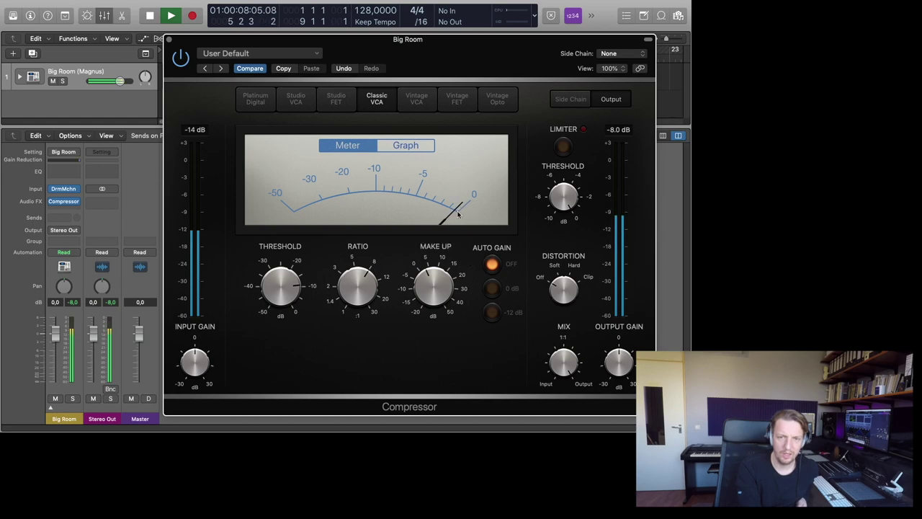
left_click(181, 58)
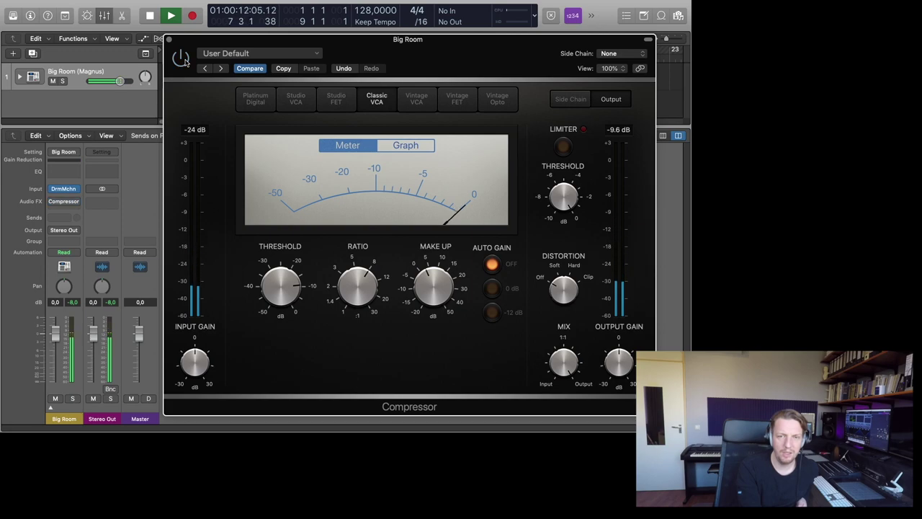
left_click(149, 16)
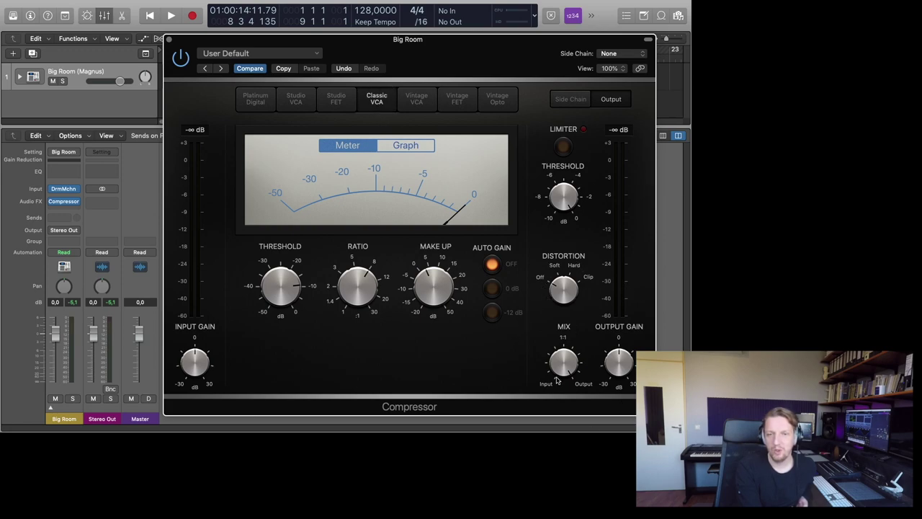
- Try the Classic VCA's limiter with its threshold at -1.0 dB, and the compressor Ratio at its maximum
left_click(564, 146)
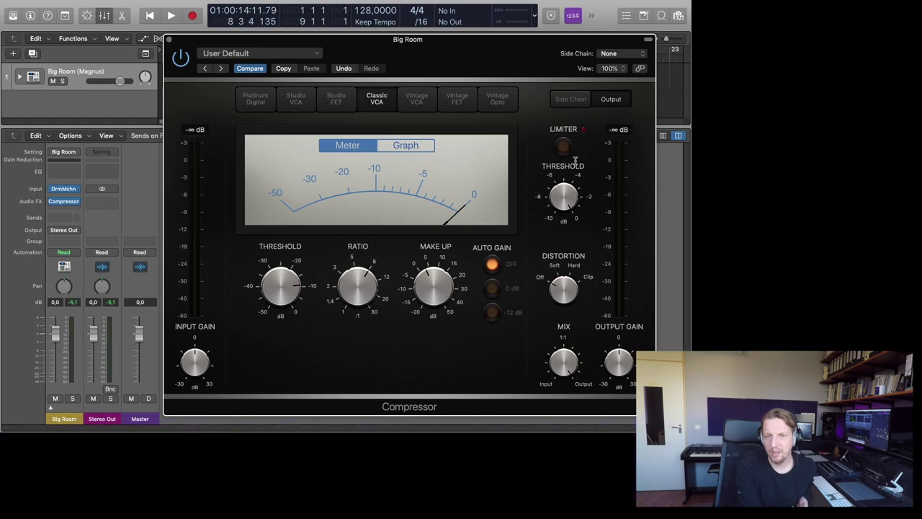
left_click_drag(569, 199, 568, 202)
left_click_drag(565, 202, 565, 203)
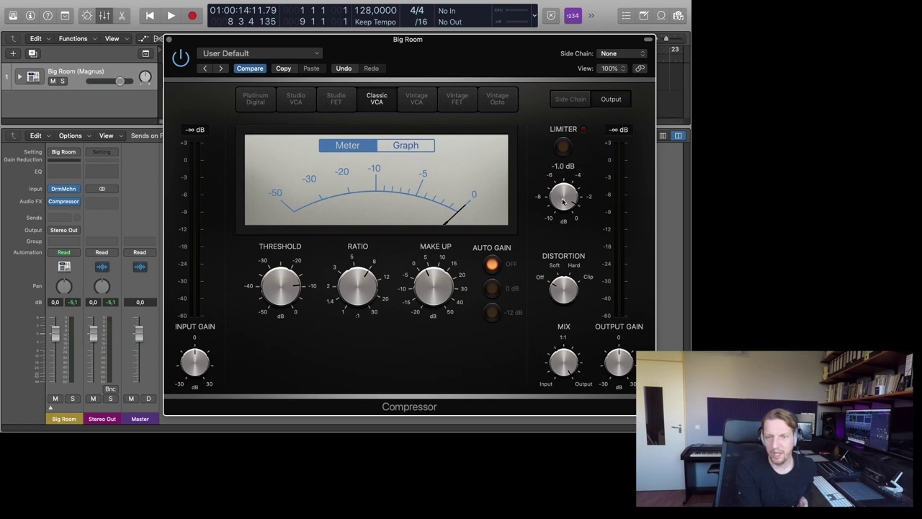
left_click(563, 148)
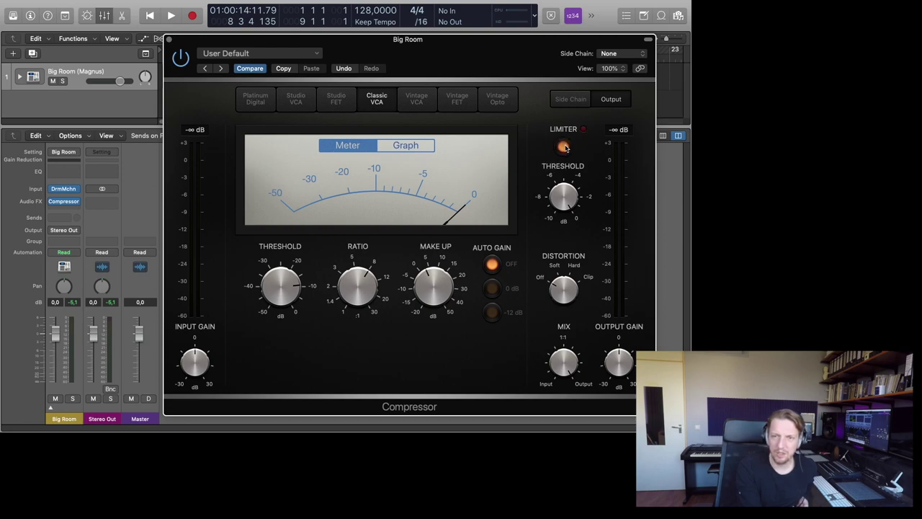
left_click(564, 149)
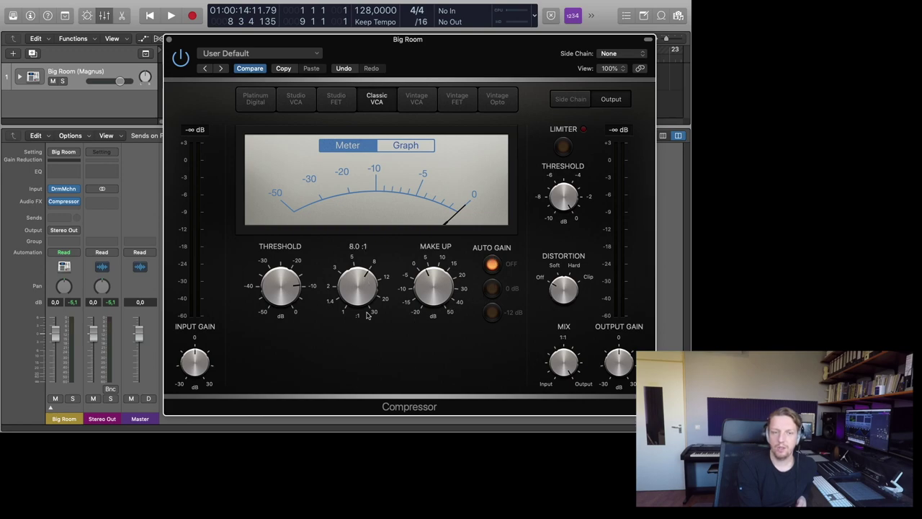
left_click_drag(366, 297, 357, 222)
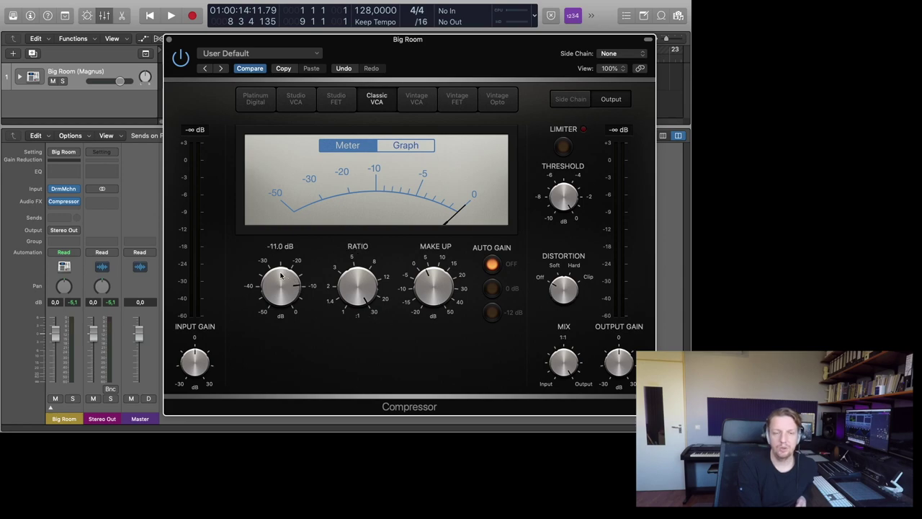
- Reload the User Default setting, switch to the Vintage VCA model and briefly view its compression graph
left_click(228, 58)
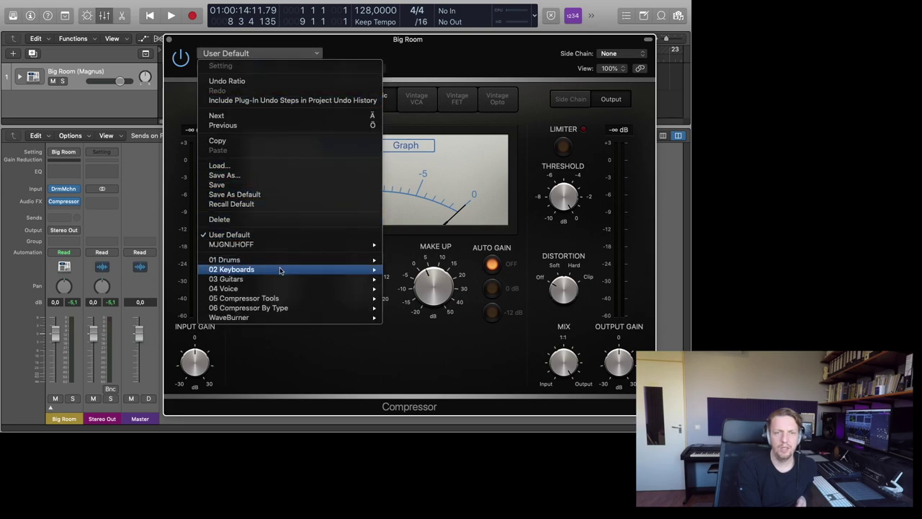
left_click(269, 234)
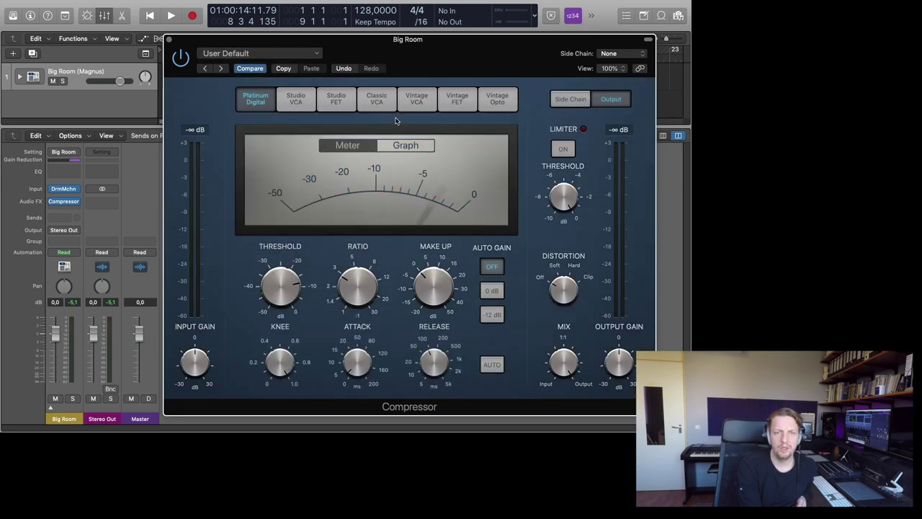
left_click(418, 101)
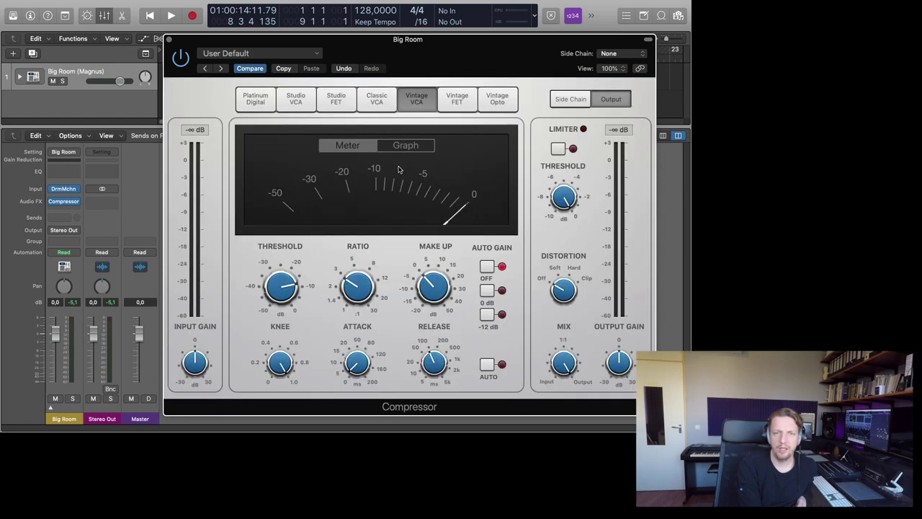
mouse_move(315, 298)
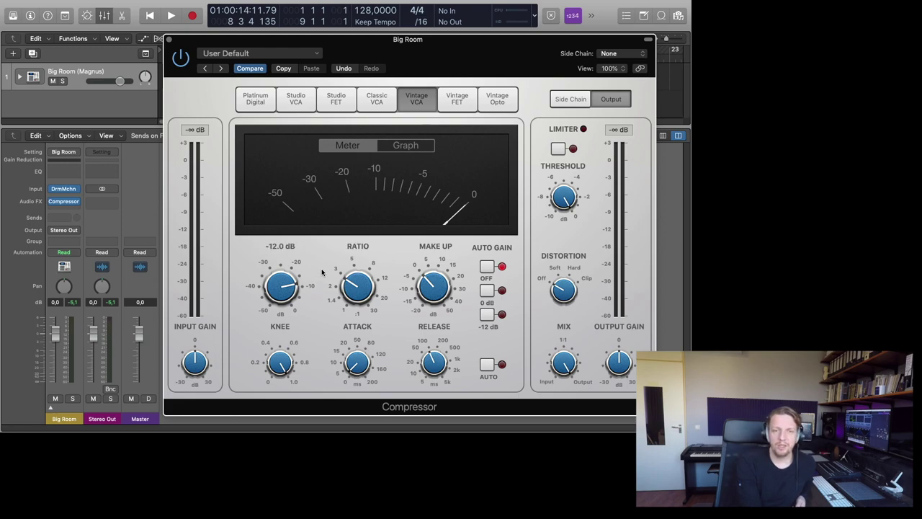
mouse_move(322, 272)
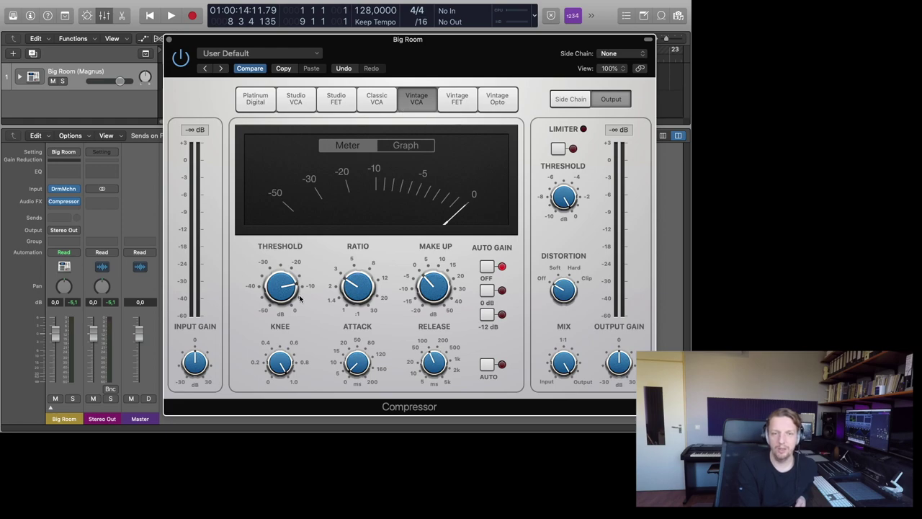
left_click(403, 147)
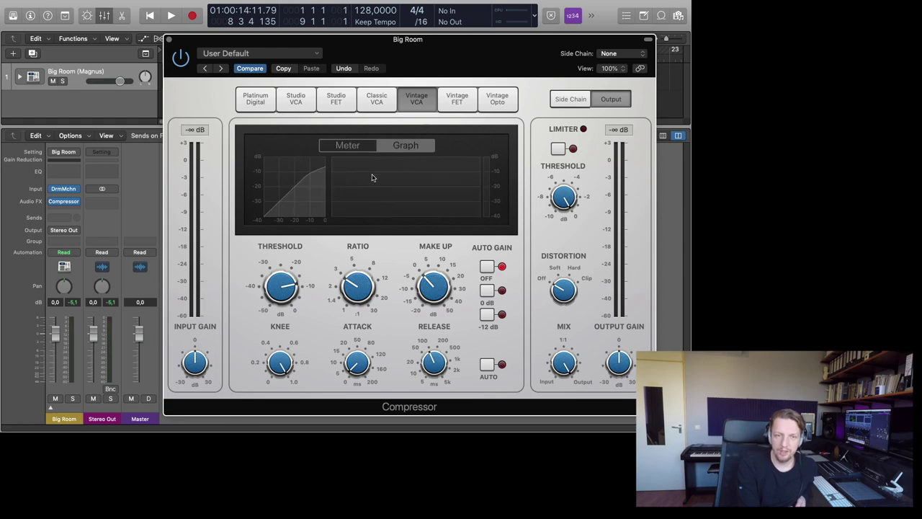
left_click(343, 145)
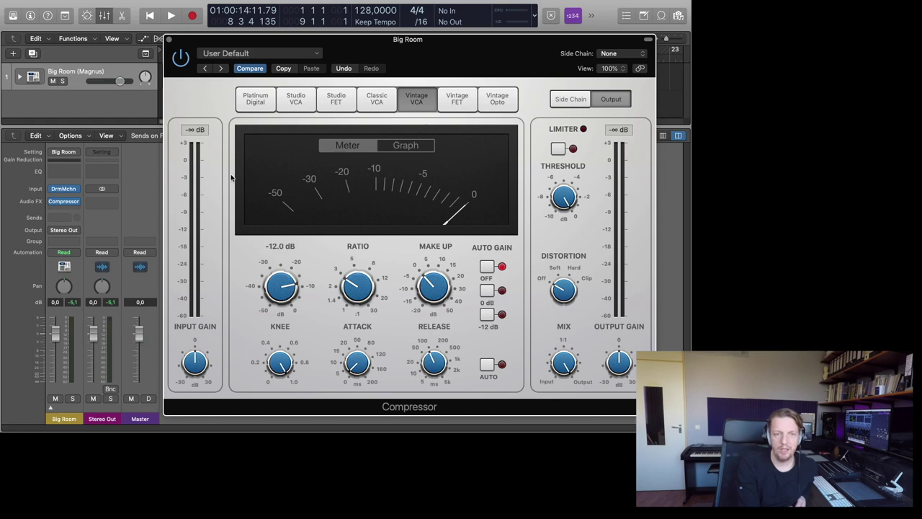
- Set the Vintage VCA Threshold to -50.0 dB, the Ratio to 8.3:1 and the Attack to 0.0 ms
left_click_drag(281, 282, 262, 389)
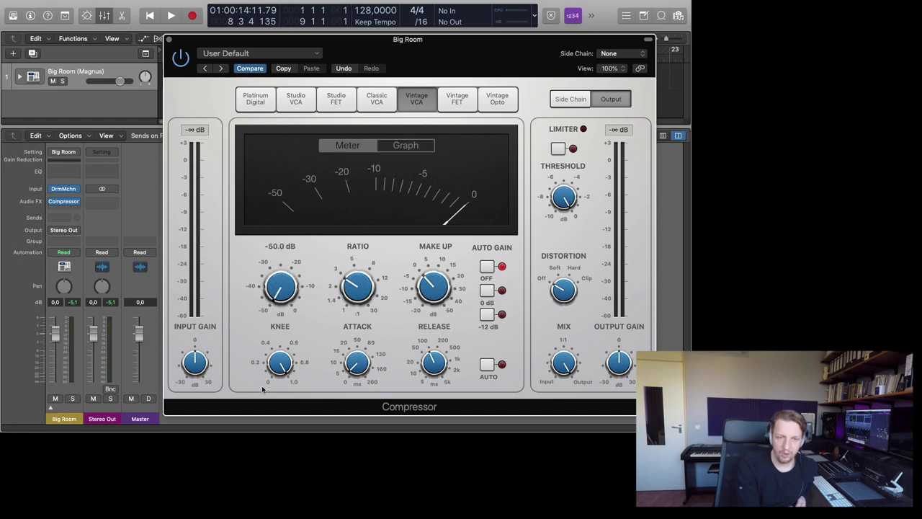
left_click_drag(358, 294, 352, 256)
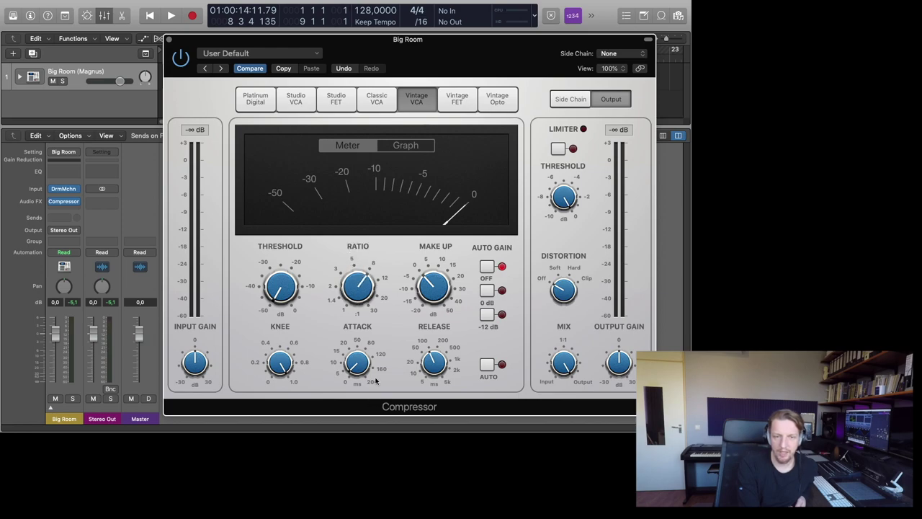
left_click_drag(357, 360, 359, 397)
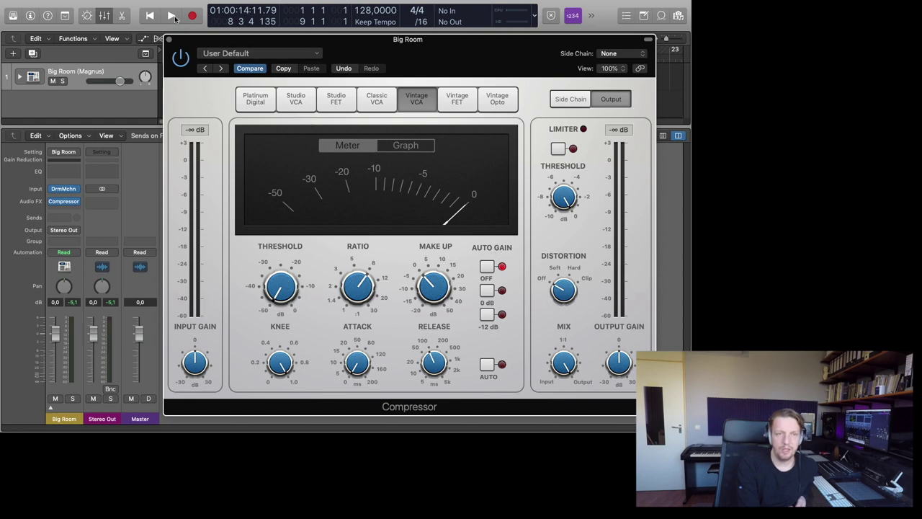
- Play Big Room with the Compressor bypassed, re-enable it and raise the Vintage VCA Make Up gain to 20.0 dB
left_click(180, 54)
left_click(172, 16)
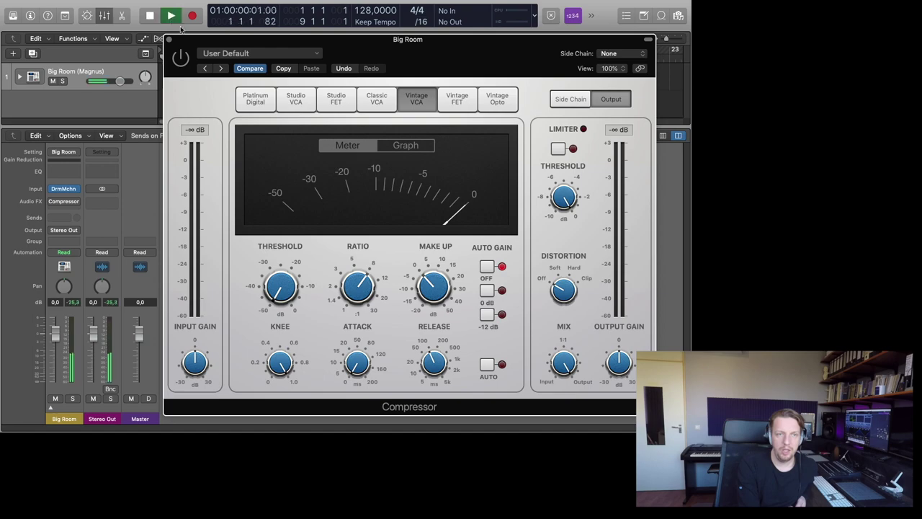
left_click(181, 56)
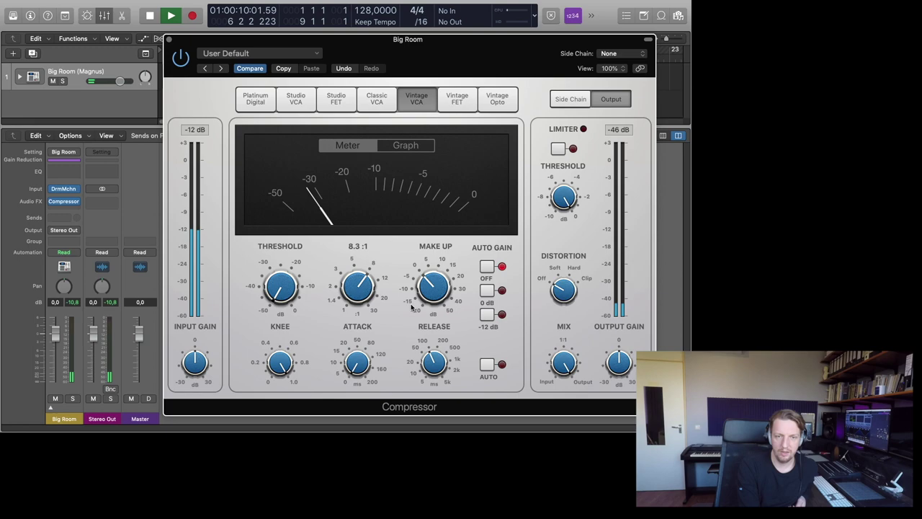
mouse_move(436, 291)
left_click_drag(436, 292, 431, 250)
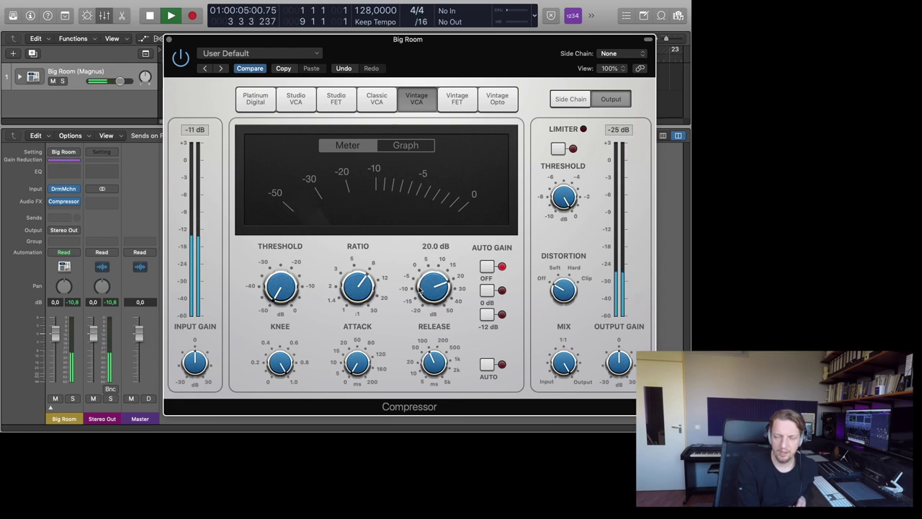
- During playback, lengthen the Vintage VCA Attack to 4.0 ms and on to 19.0 ms, reducing the Make Up gain to about 18.5 dB
mouse_move(359, 355)
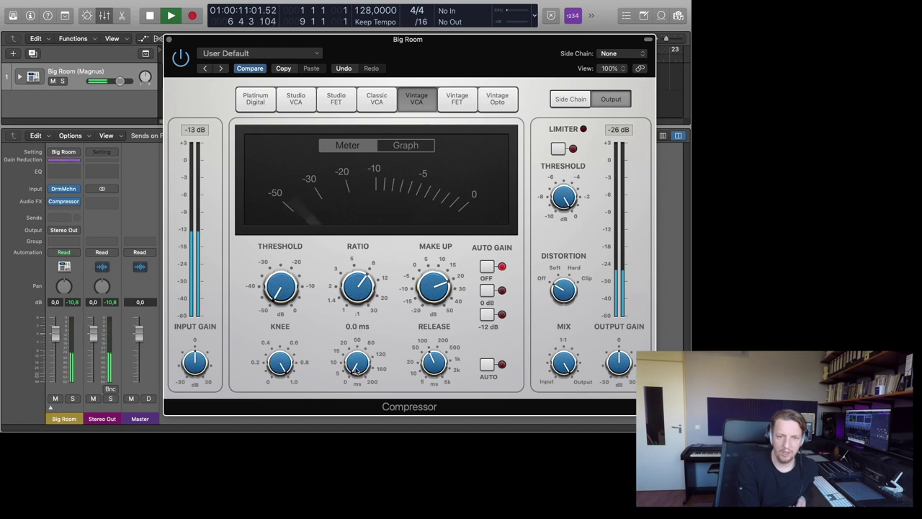
left_click_drag(355, 368, 355, 364)
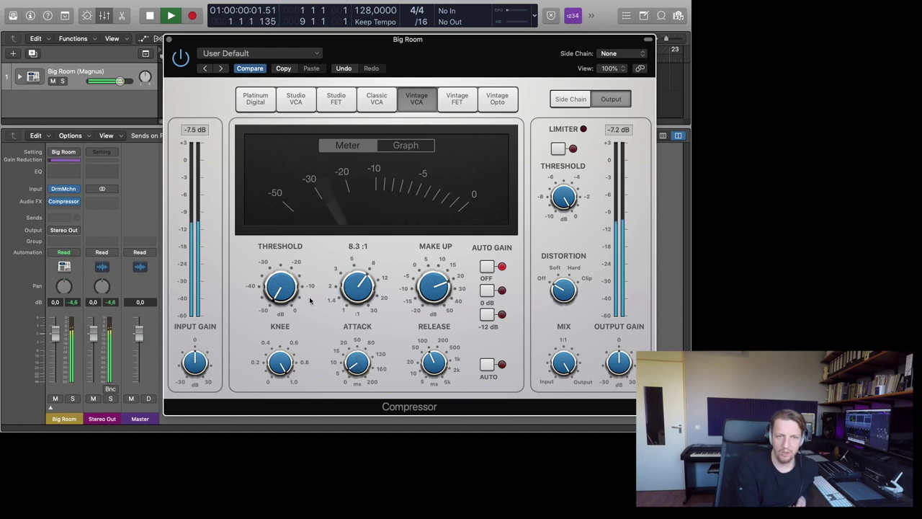
mouse_move(278, 249)
mouse_move(323, 336)
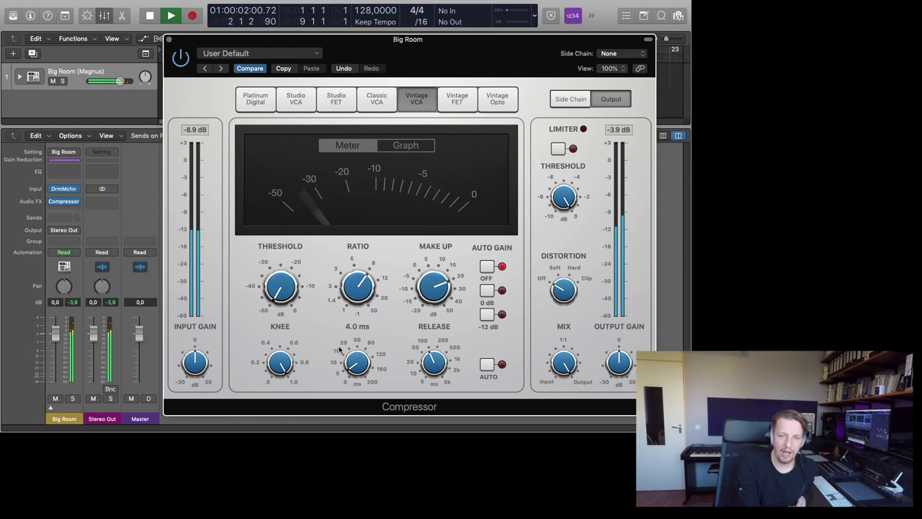
left_click_drag(434, 287, 434, 289)
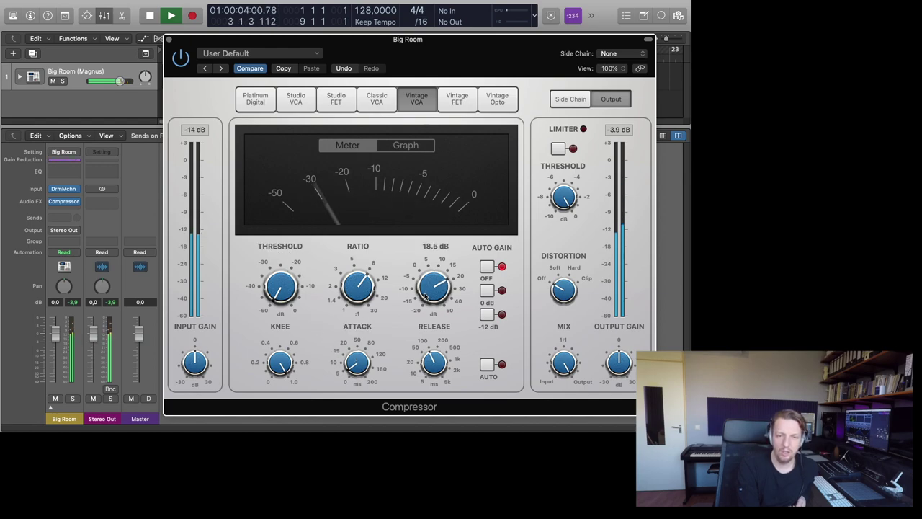
left_click_drag(367, 363, 365, 355)
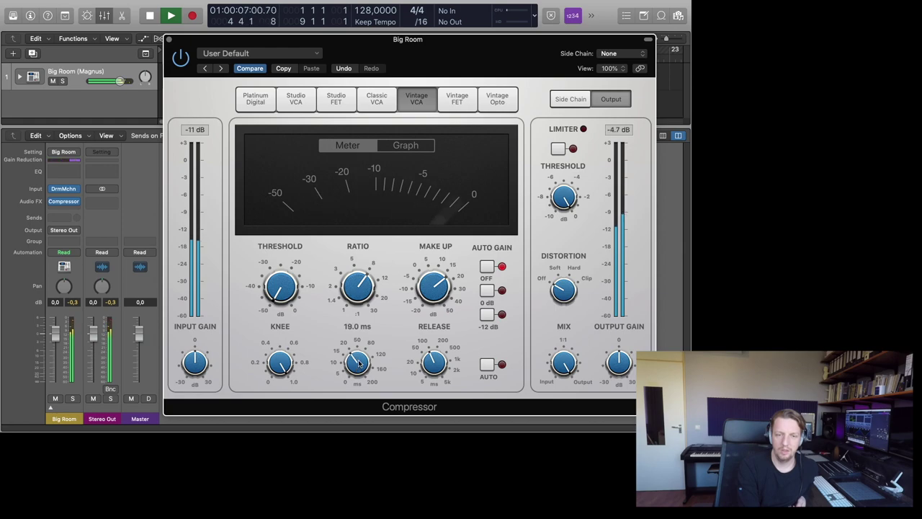
- Try a Vintage VCA Release of 550.0 ms, shorten it to 86.0 ms and stop playback
mouse_move(430, 359)
left_mouse_down()
mouse_move(437, 368)
mouse_move(435, 345)
left_mouse_up()
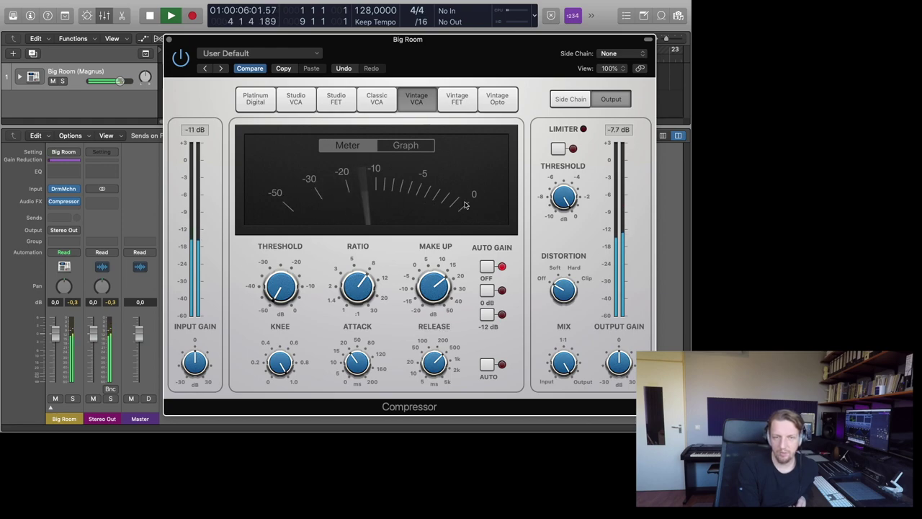
left_click_drag(436, 363, 435, 360)
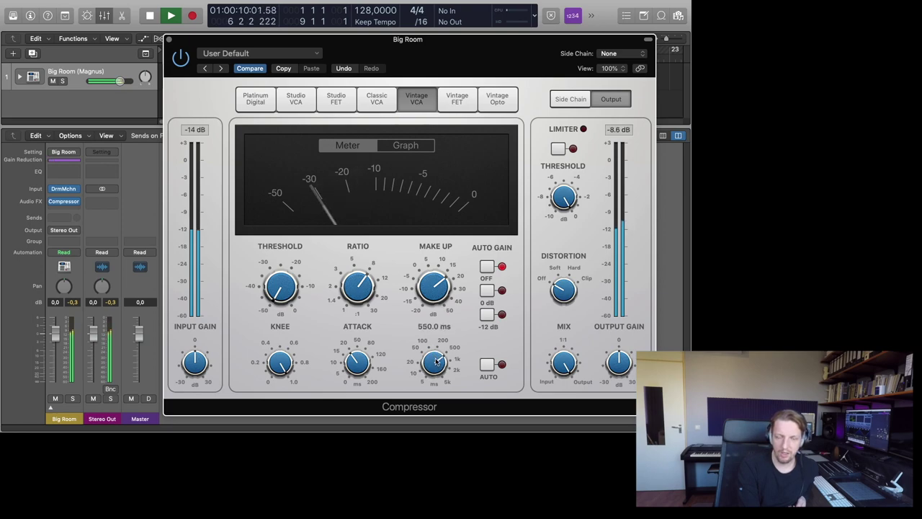
mouse_move(435, 360)
left_mouse_down()
mouse_move(429, 395)
mouse_move(433, 369)
left_mouse_up()
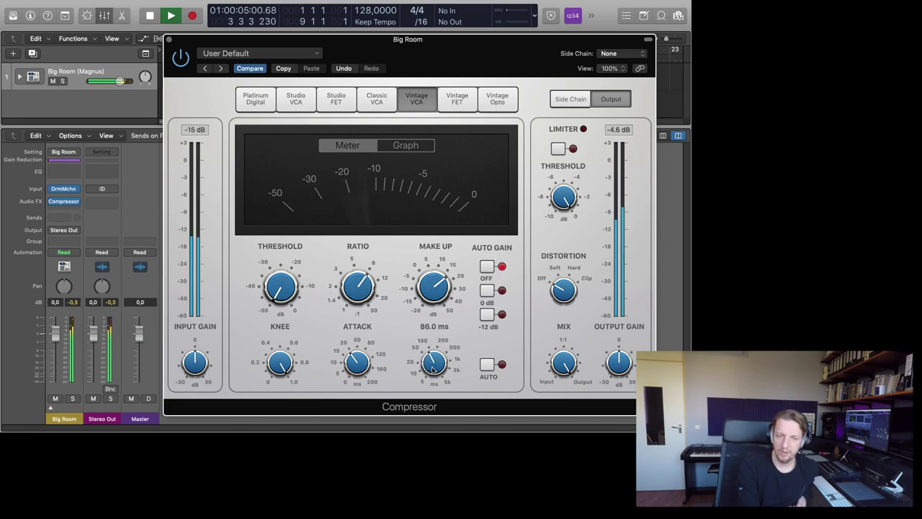
key("space")
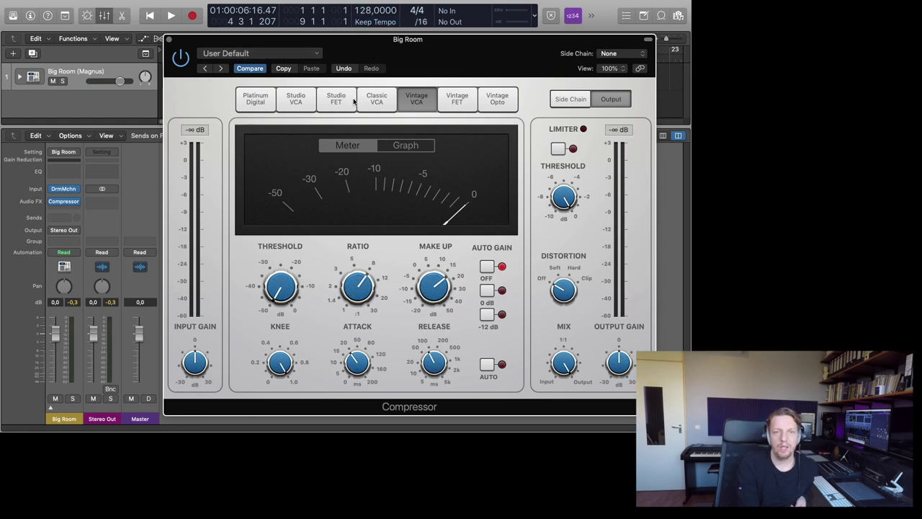
- Display the Vintage VCA's compression graph and play Big Room to watch the gain reduction
mouse_move(429, 363)
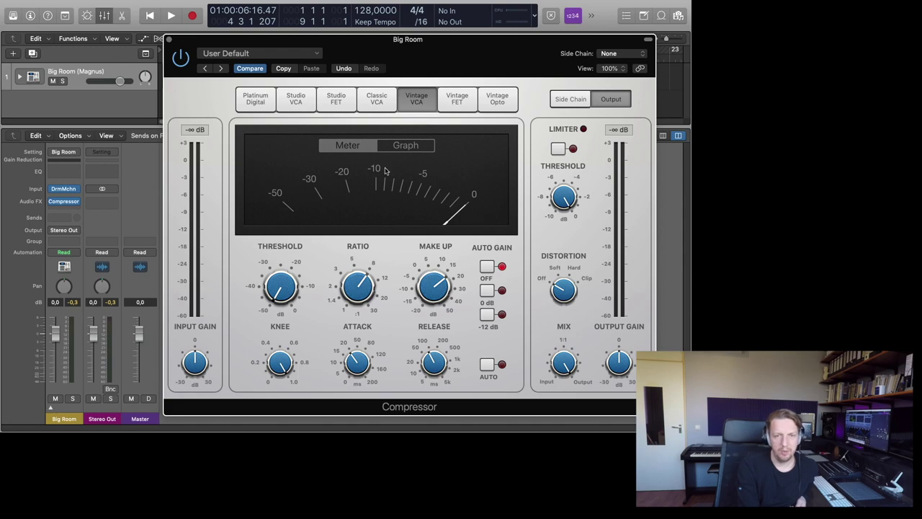
left_click(407, 147)
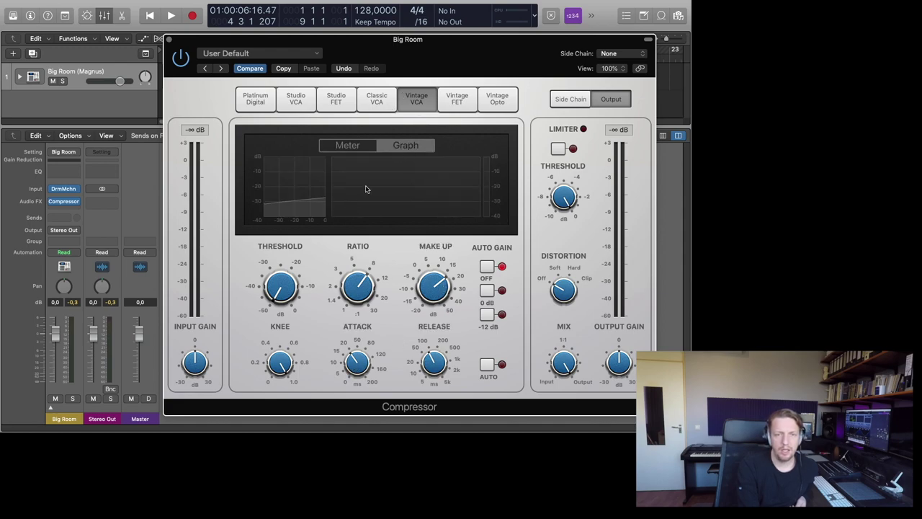
left_click(171, 16)
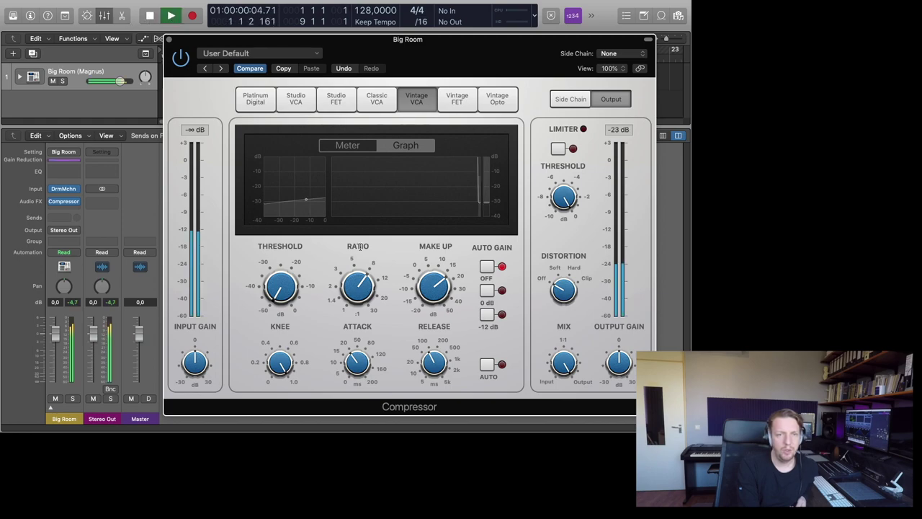
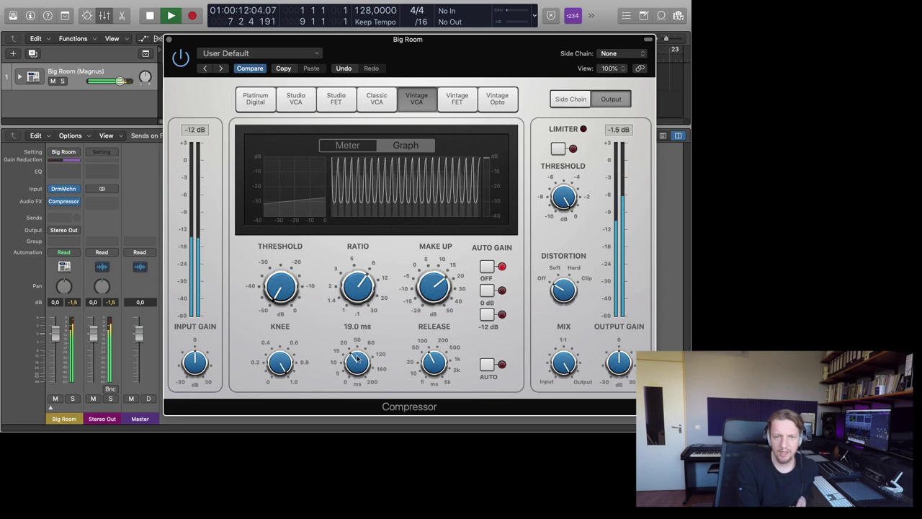
- During playback, try the shortest Vintage VCA Attack and lengthen it to 20.0 ms
left_click_drag(357, 362, 350, 398)
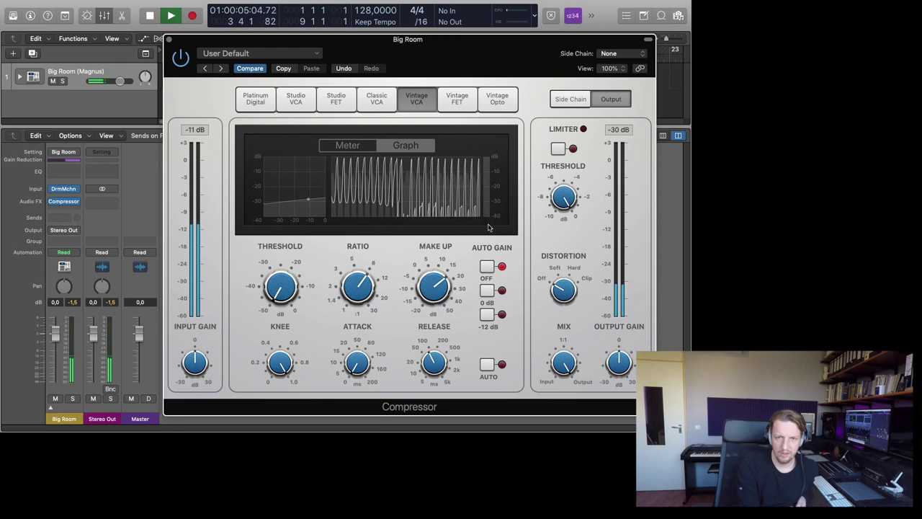
left_click_drag(366, 366, 365, 327)
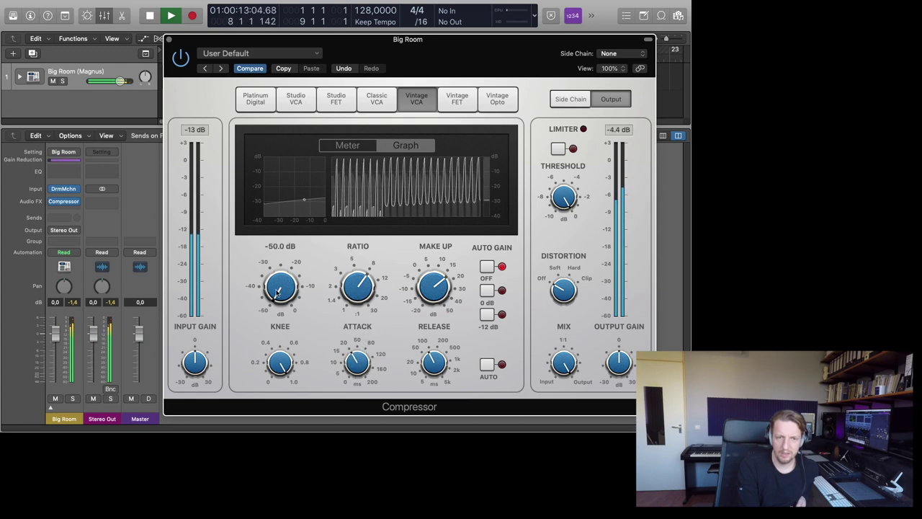
- Raise the Vintage VCA Threshold in stages to just above -40 dB while reducing the Make Up gain to between 5 and 10 dB
left_click_drag(279, 289, 279, 277)
left_click_drag(429, 289, 425, 294)
left_click_drag(279, 291, 277, 283)
left_click_drag(435, 286, 436, 292)
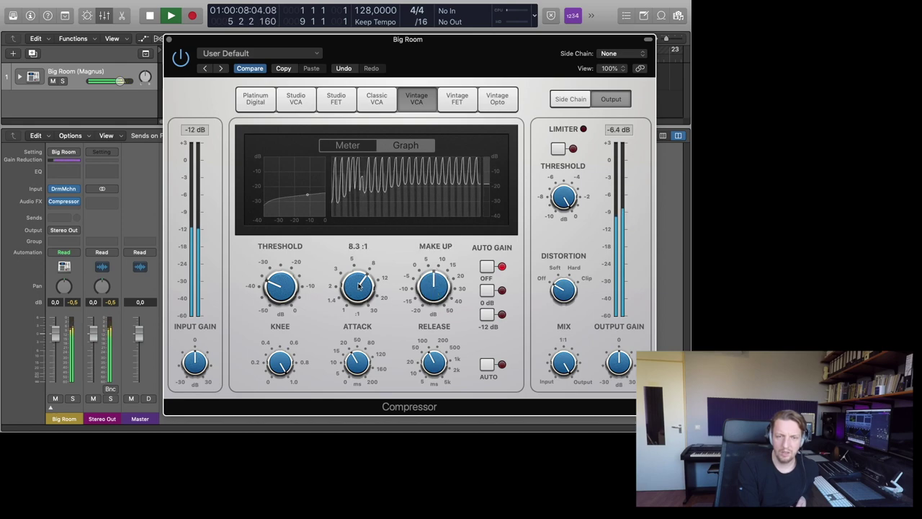
- Lower the Vintage VCA Ratio to 4.1:1 and raise the Threshold to -31.0 dB during playback
left_click_drag(358, 286, 353, 313)
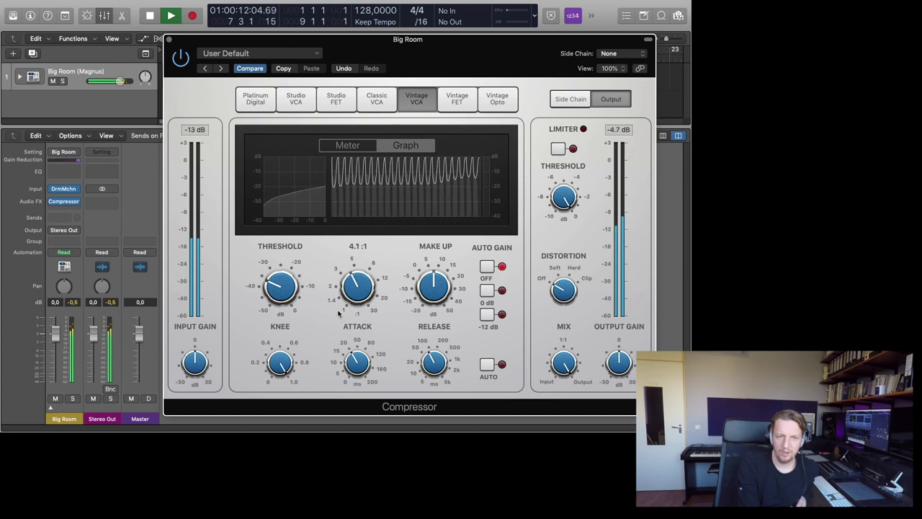
left_click_drag(278, 314, 281, 283)
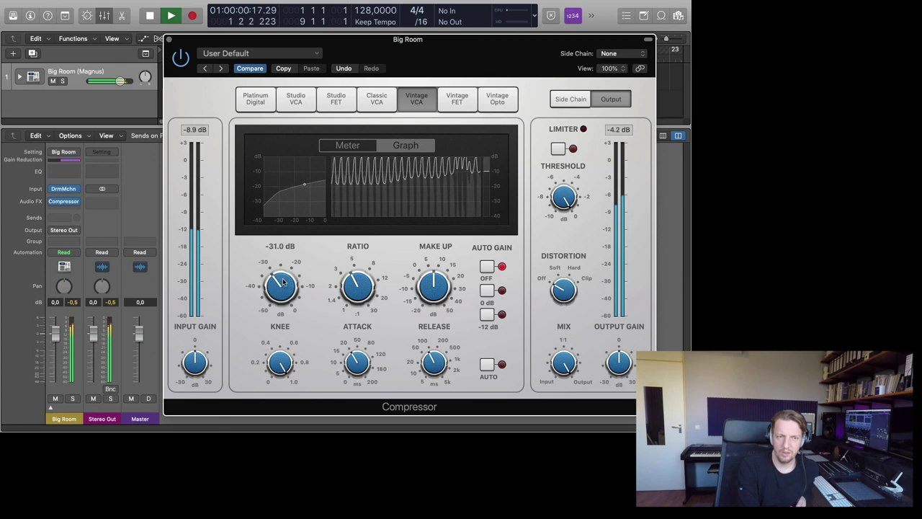
- Reduce the Make Up gain to 3.5 dB and on to 1.5 dB, resetting Big Room's peak level display between adjustments
left_click(75, 303)
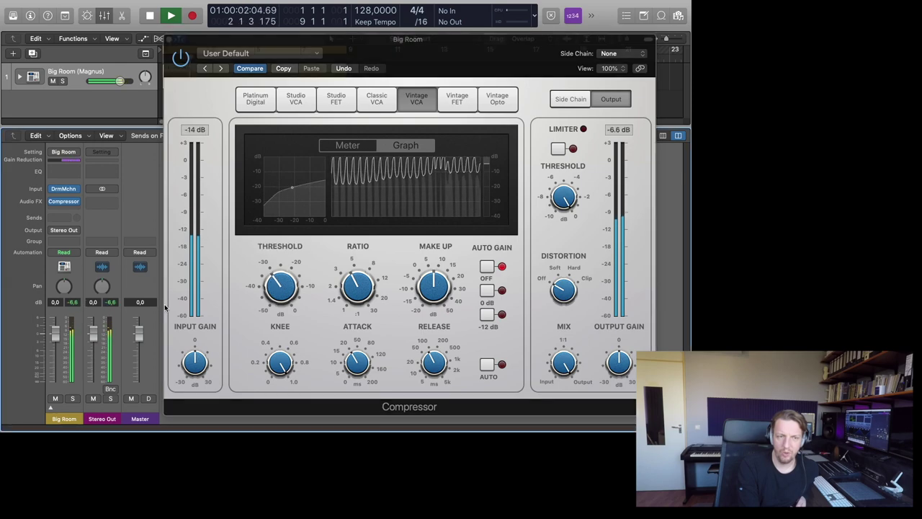
left_click(447, 287)
left_click_drag(447, 287, 435, 292)
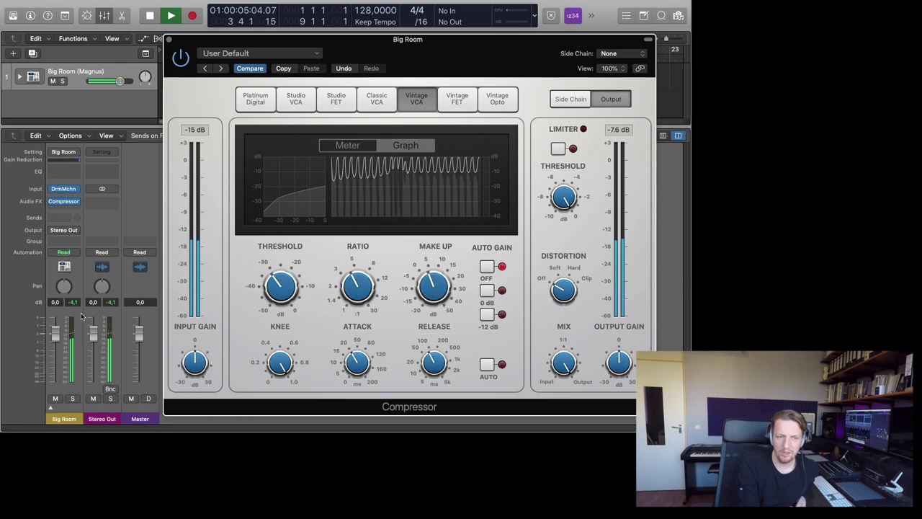
left_click(75, 302)
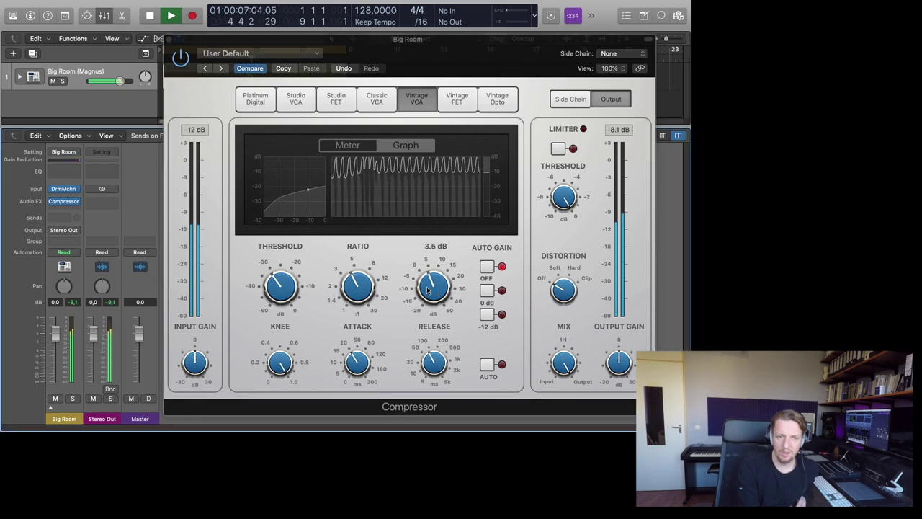
left_click_drag(428, 290, 431, 289)
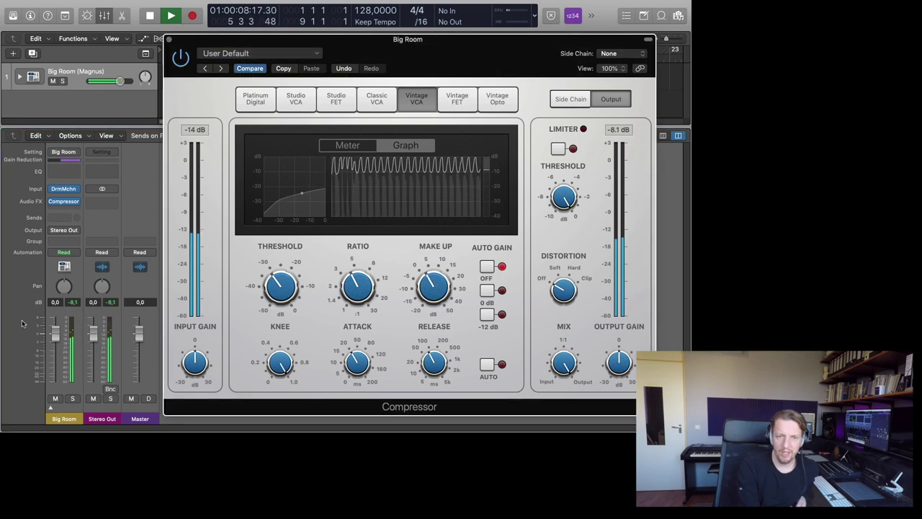
left_click(75, 302)
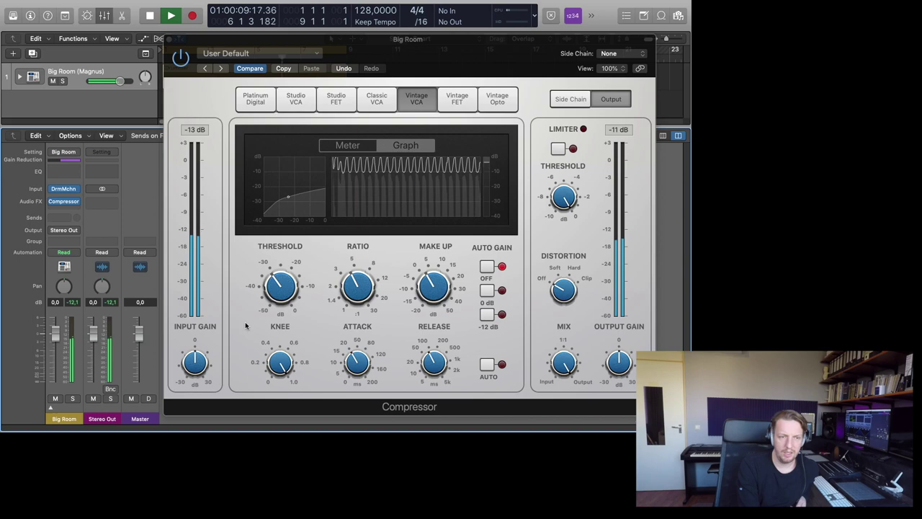
left_click(436, 283)
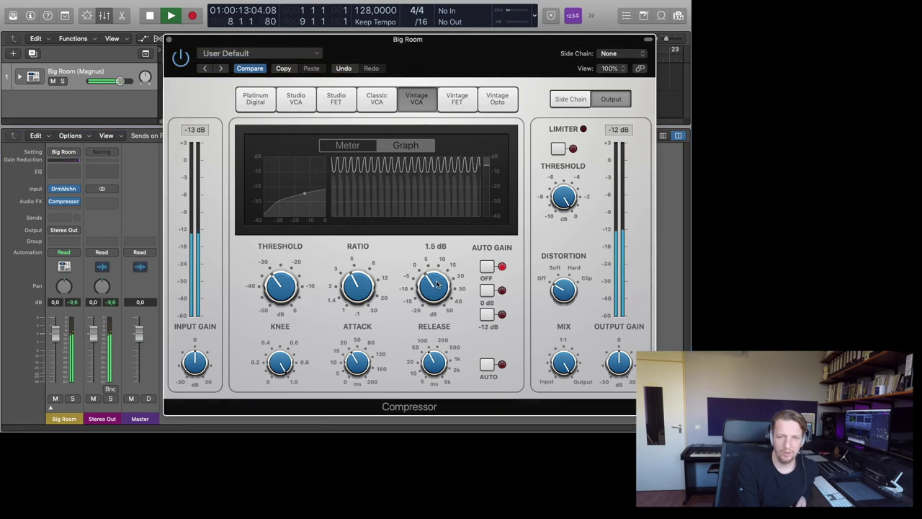
left_click(75, 301)
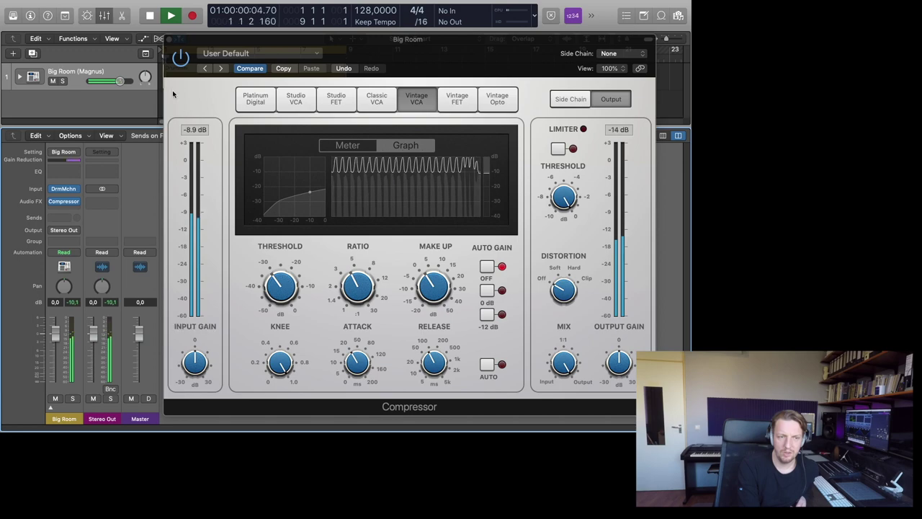
- Compare Big Room with the Compressor bypassed and enabled over several playbacks, ending with playback stopped
left_click(182, 63)
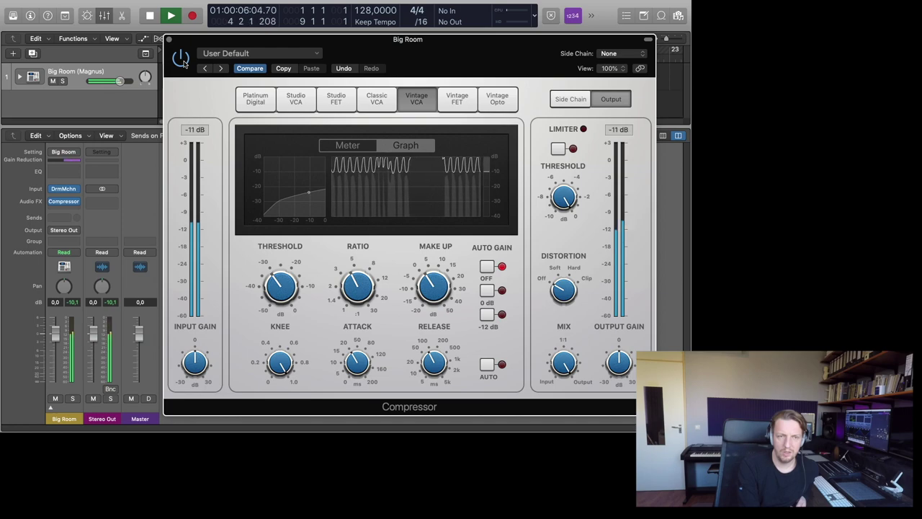
left_click(150, 15)
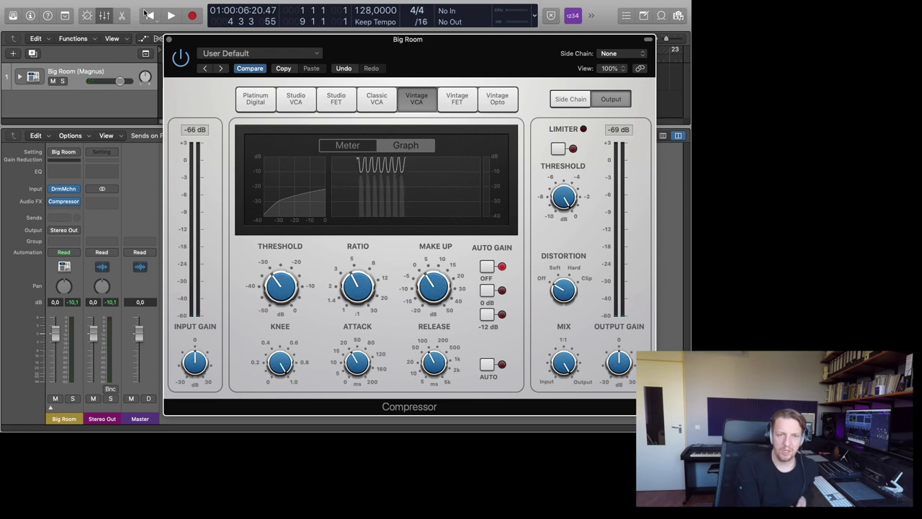
left_click(182, 58)
key("space")
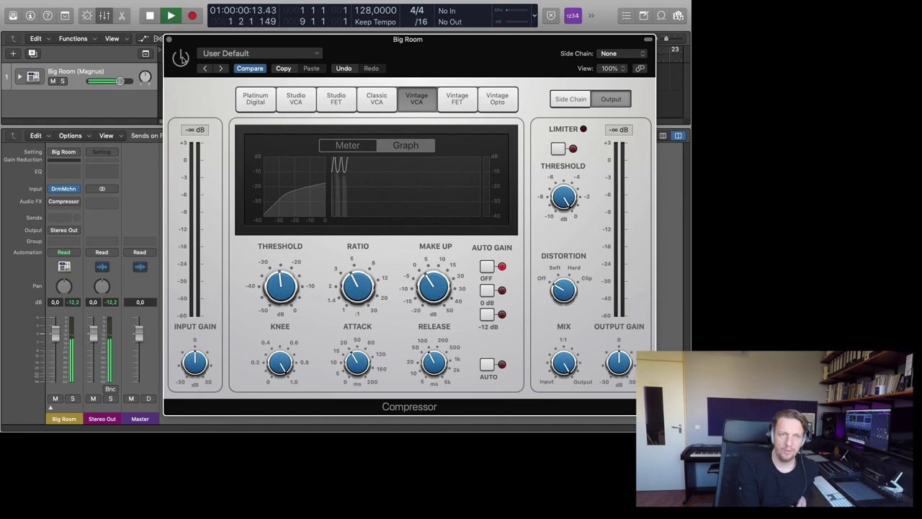
left_click(182, 58)
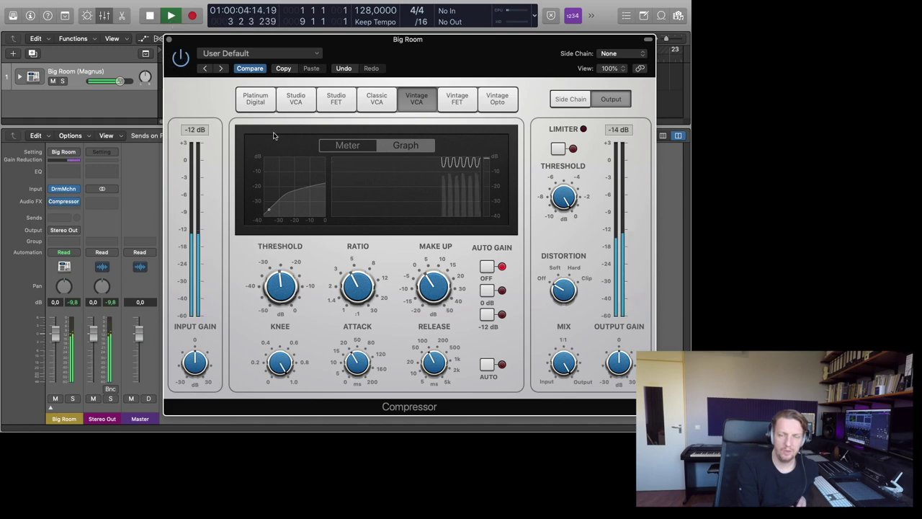
left_click(181, 57)
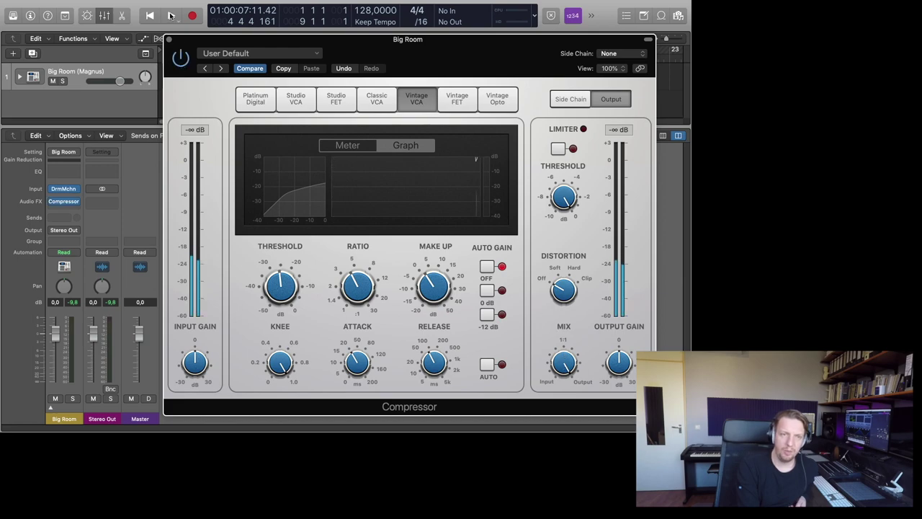
key("space")
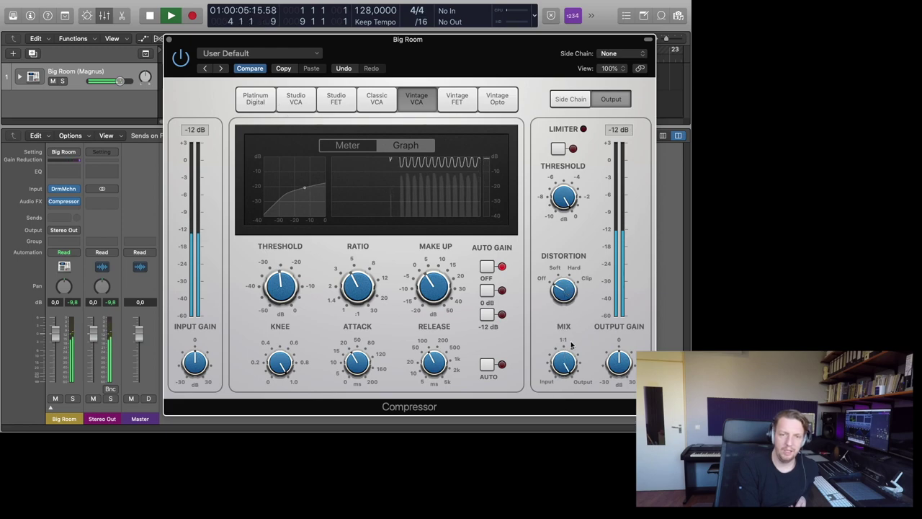
left_click(150, 15)
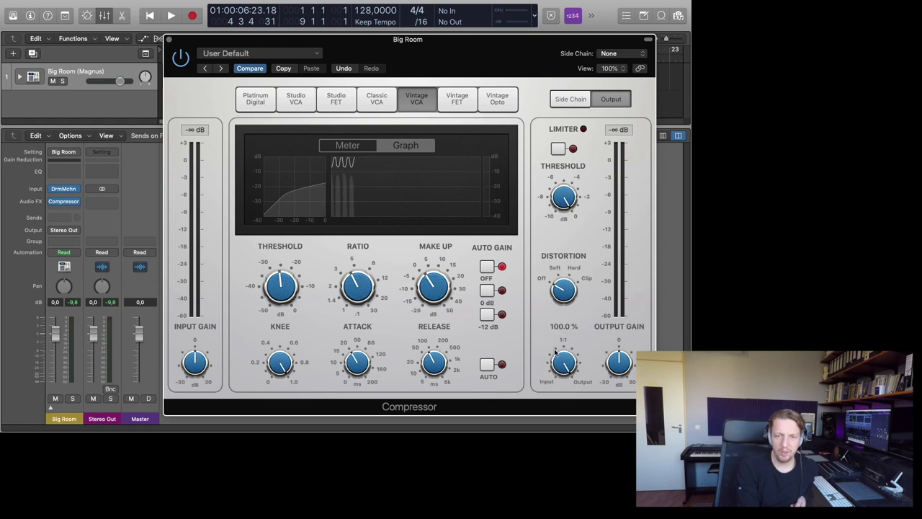
- Raise the Vintage VCA Ratio to about 8:1, lower the Threshold to just above -40 dB and start playback
mouse_move(559, 364)
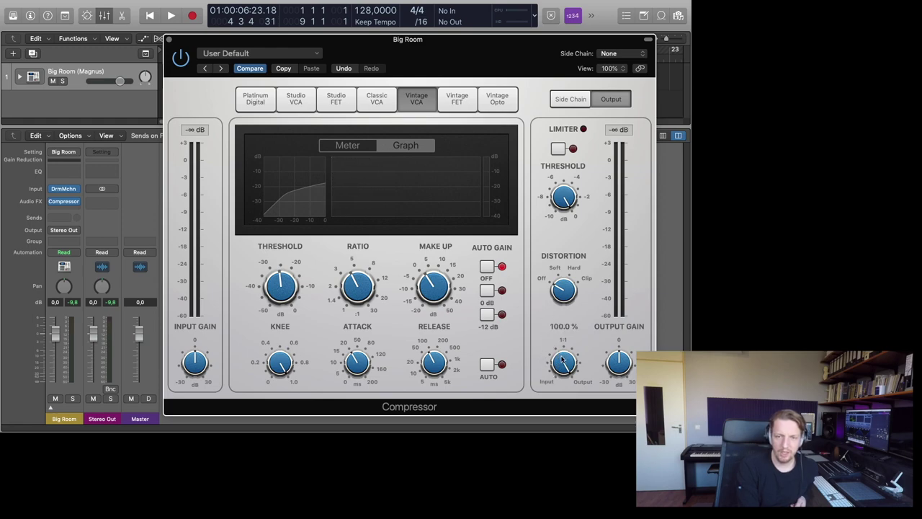
left_click_drag(353, 291, 353, 266)
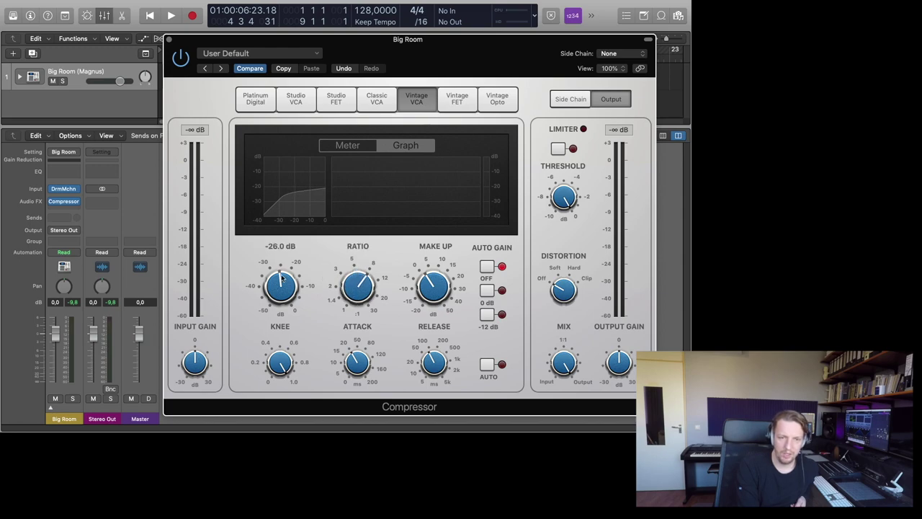
left_click_drag(283, 283, 283, 298)
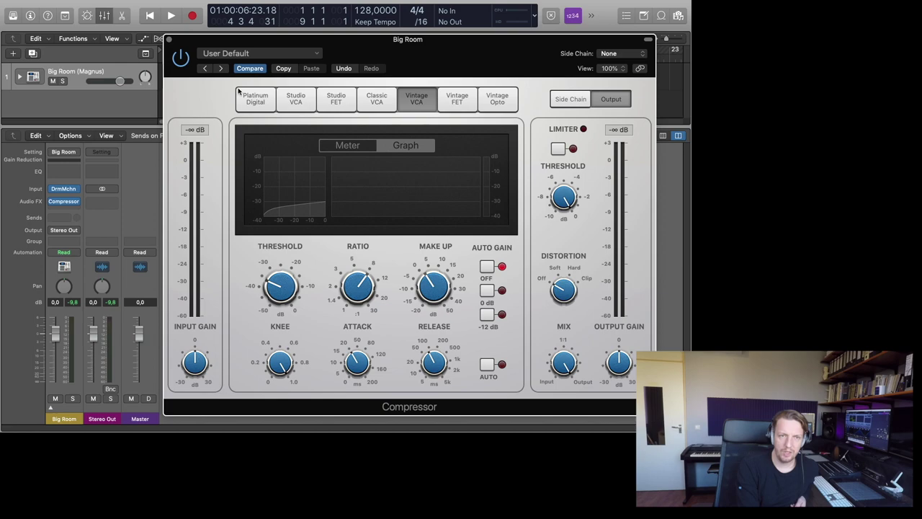
left_click(169, 17)
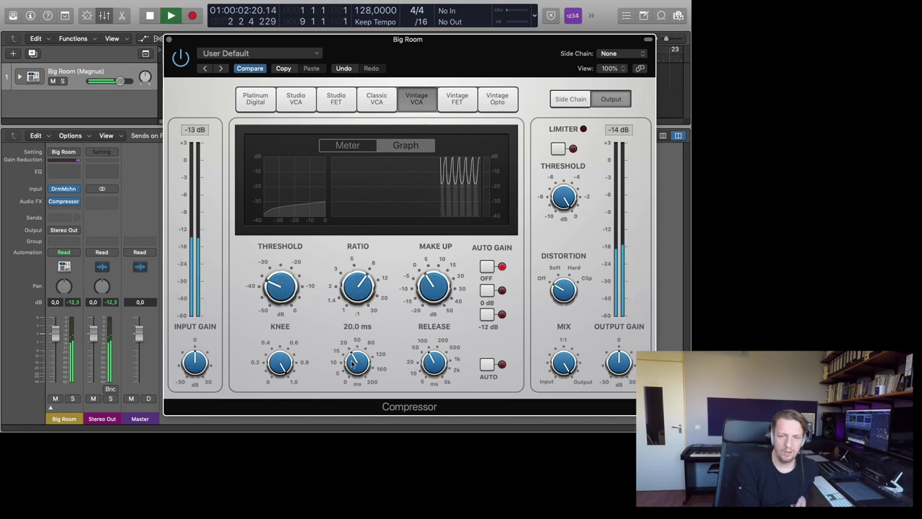
- During playback, set the Vintage VCA Attack to 18.5 ms, Threshold to -44.0 dB and Make Up gain to 8.0 dB, and stop playback
left_click_drag(356, 367, 359, 369)
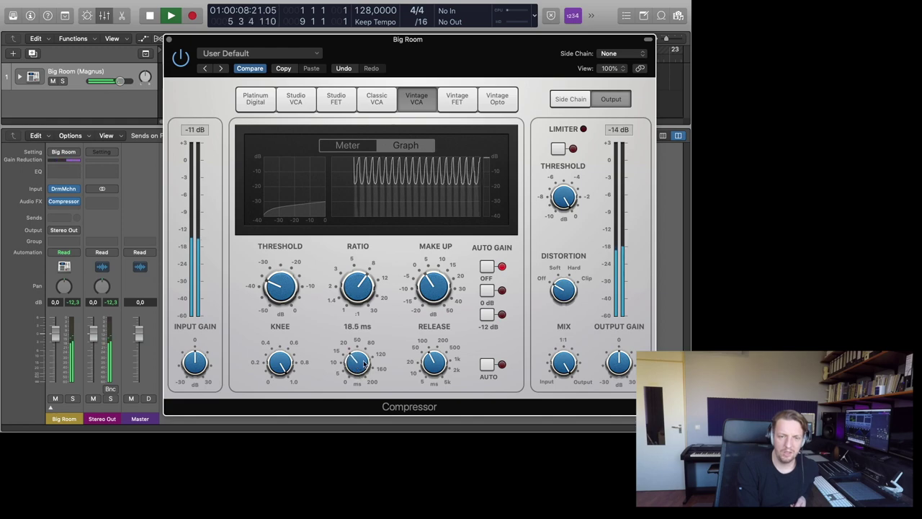
left_click_drag(284, 288, 283, 292)
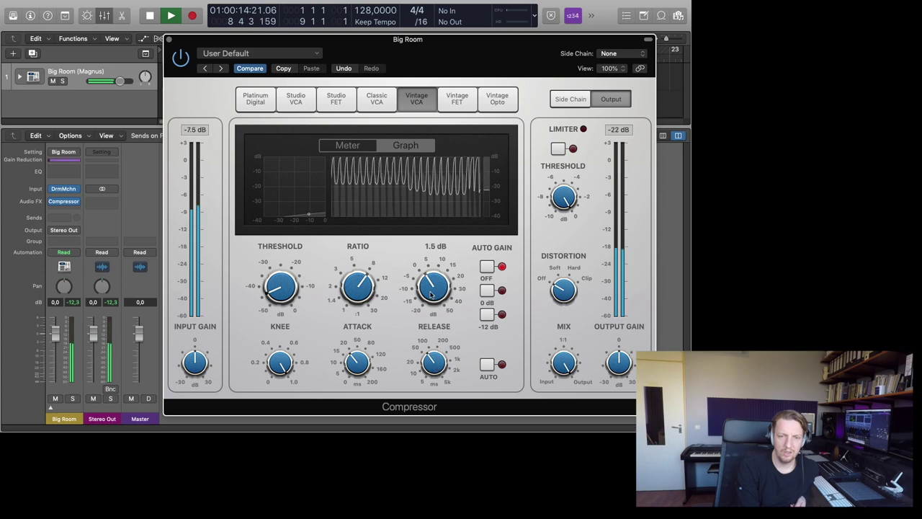
left_click_drag(433, 292, 433, 281)
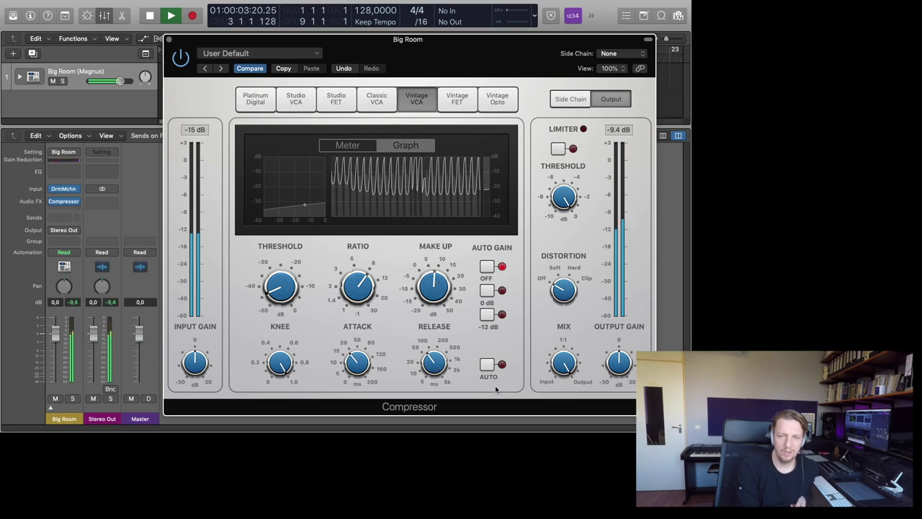
left_click(150, 16)
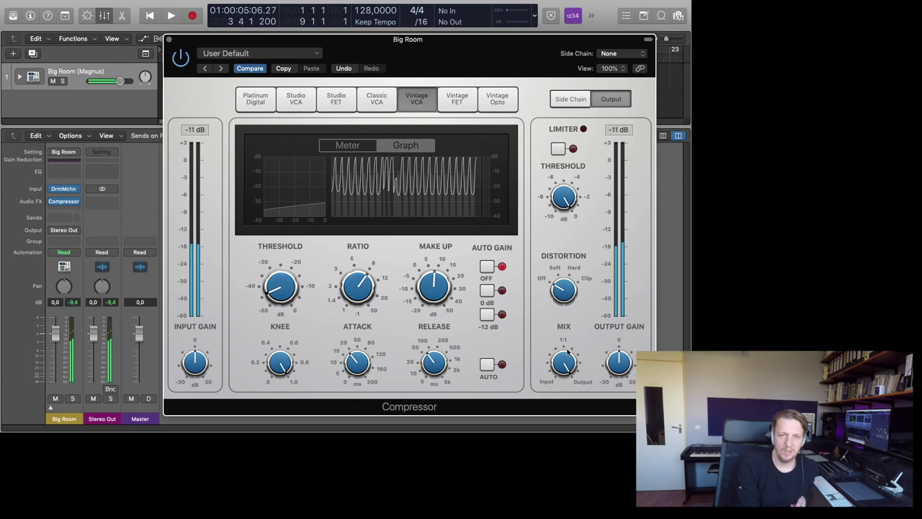
- Set the Compressor's Mix to 0.0 % and play Big Room to hear only the uncompressed input, stopping playback at the end
left_click_drag(569, 352, 561, 373)
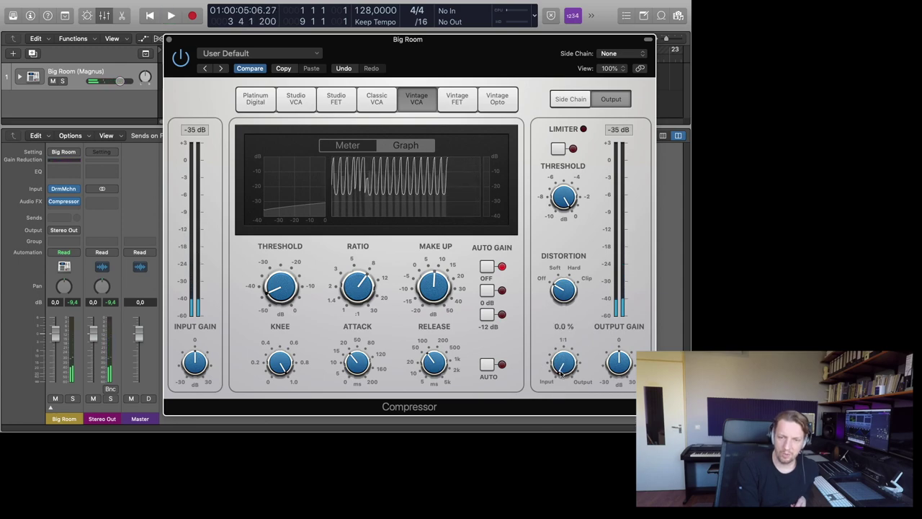
left_click(181, 57)
left_click(182, 56)
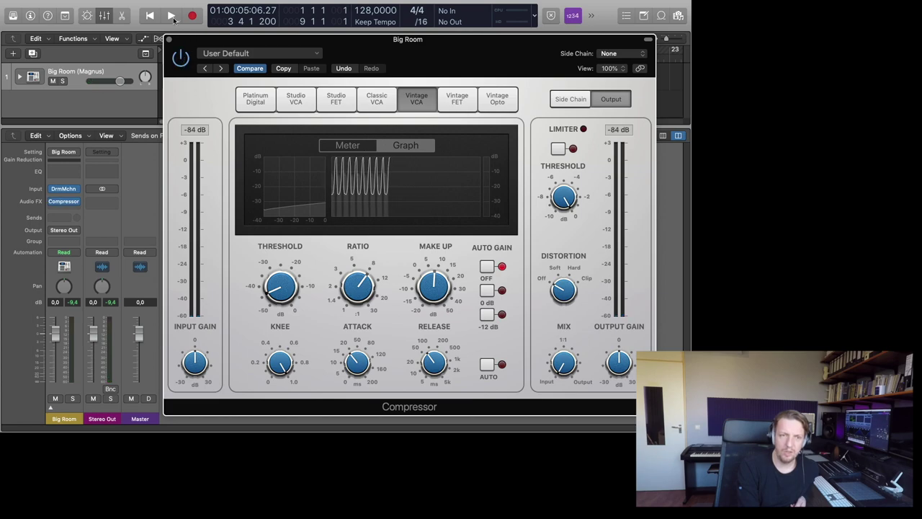
key("space")
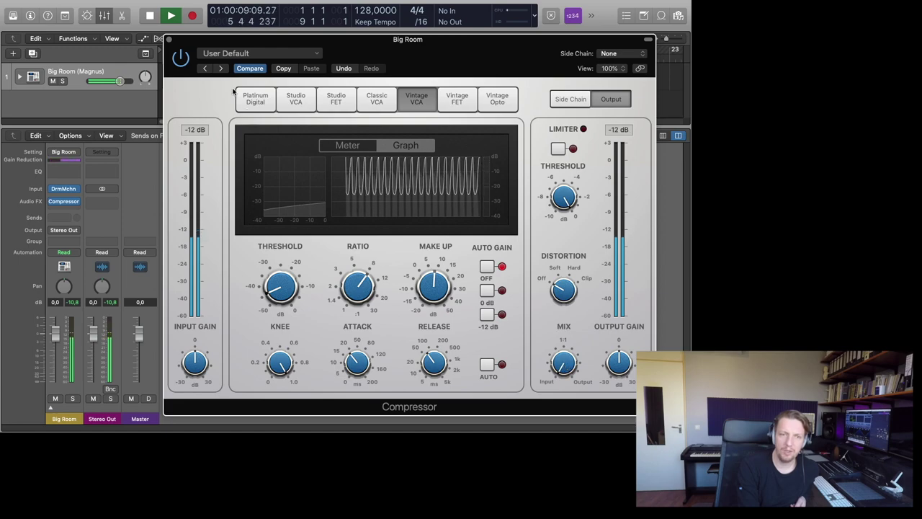
key("space")
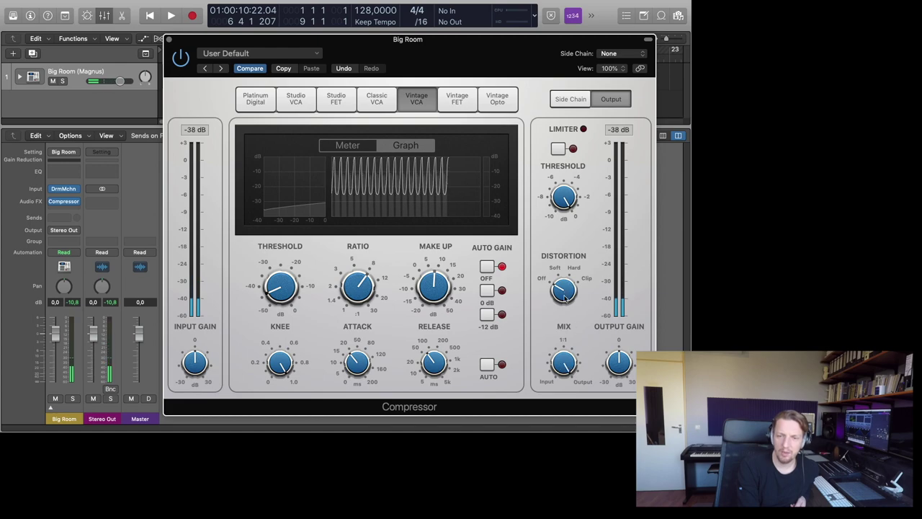
- Play Big Room with Distortion at Soft, slightly lengthening the Vintage VCA Attack and slightly lowering the Threshold
key("space")
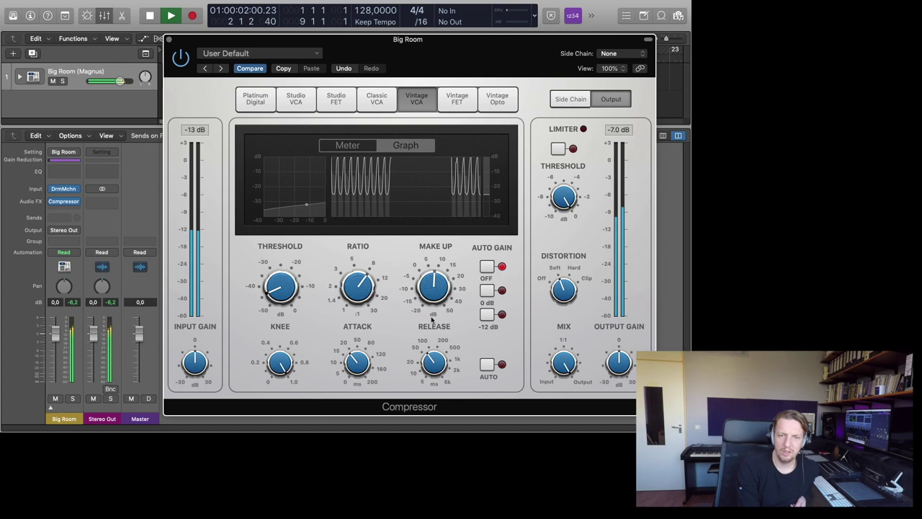
mouse_move(378, 292)
left_click_drag(362, 364, 363, 360)
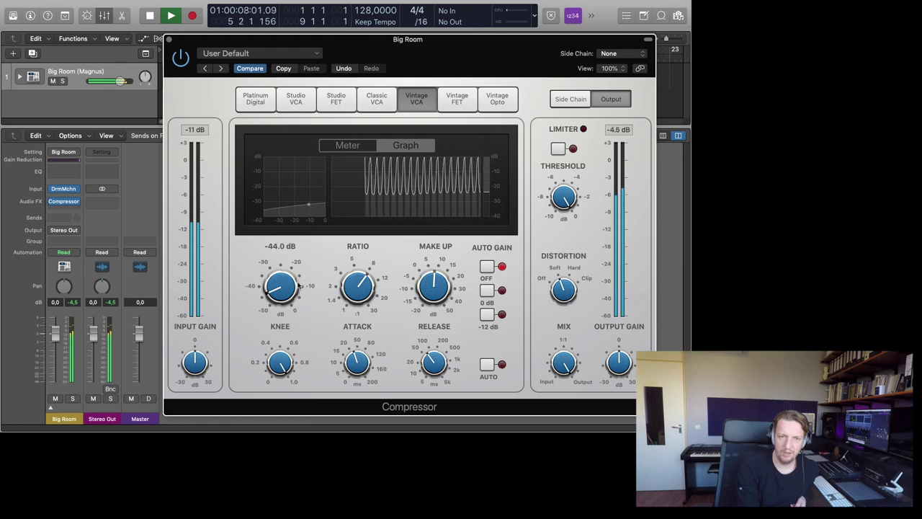
left_click_drag(290, 289, 287, 293)
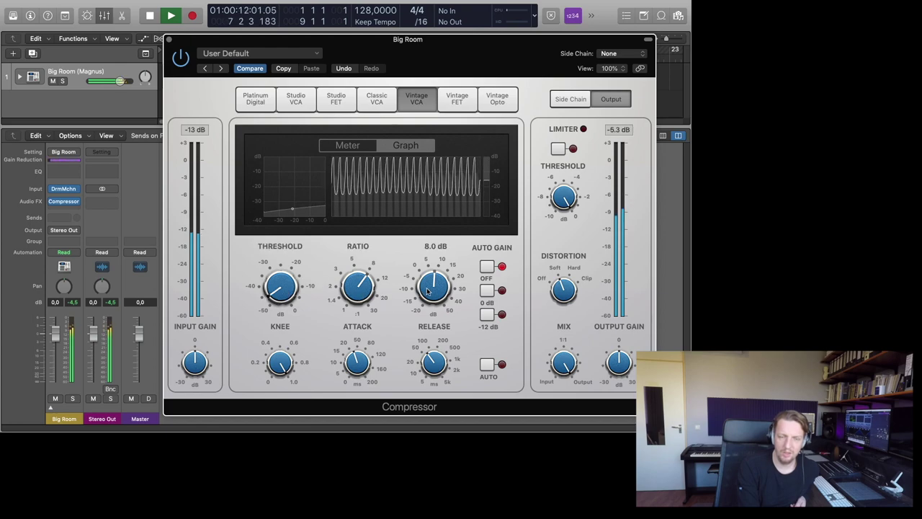
- Bypass the Compressor during playback to hear the dry Big Room, stop playback and re-enable the Compressor
left_click(181, 59)
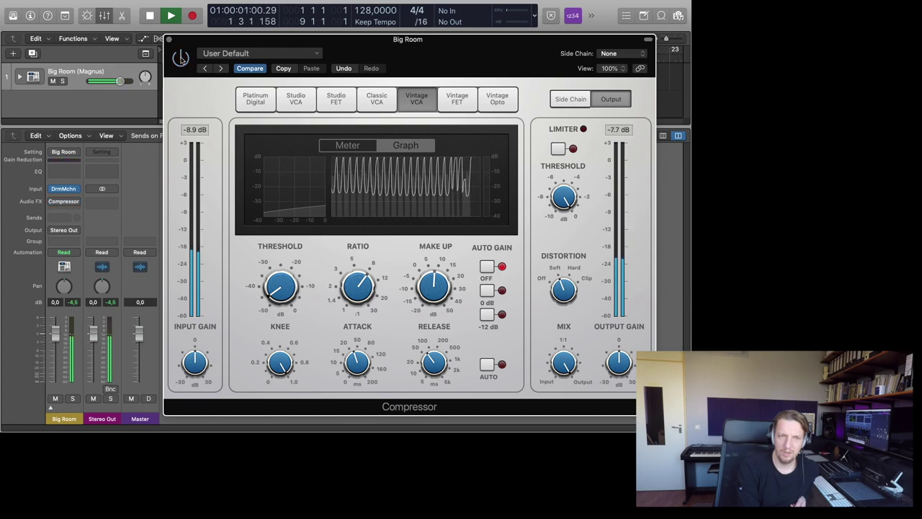
key("space")
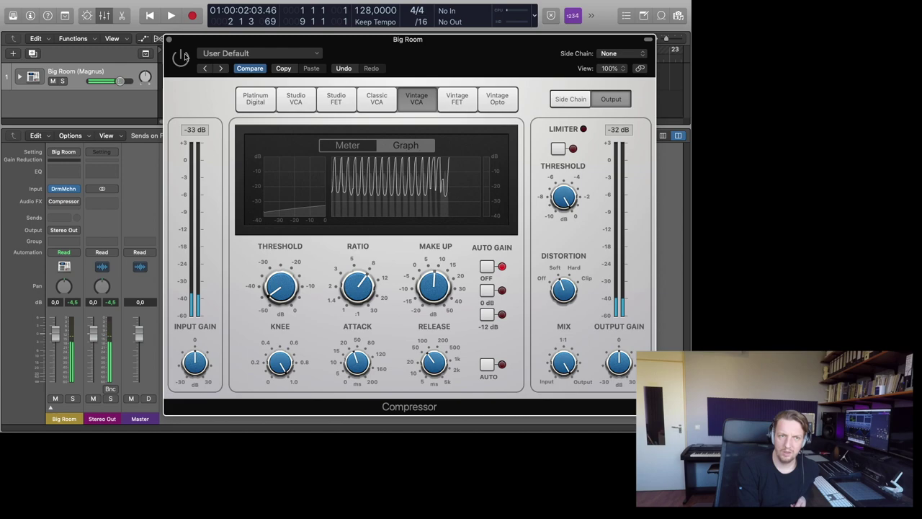
left_click(181, 58)
- Set Mix to 0.0 %, then play Big Room while blending the compressed signal back in, comparing with bypass before stopping playback
left_click_drag(563, 362, 556, 431)
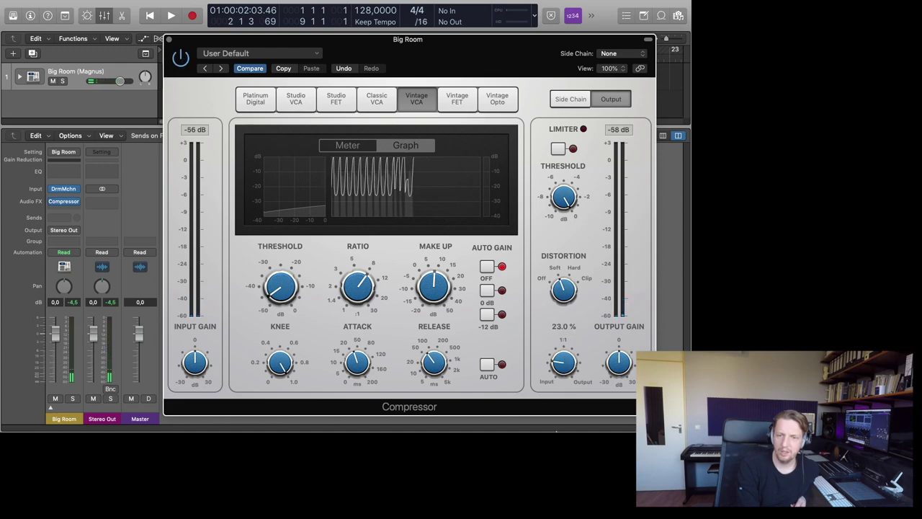
left_click_drag(563, 362, 558, 411)
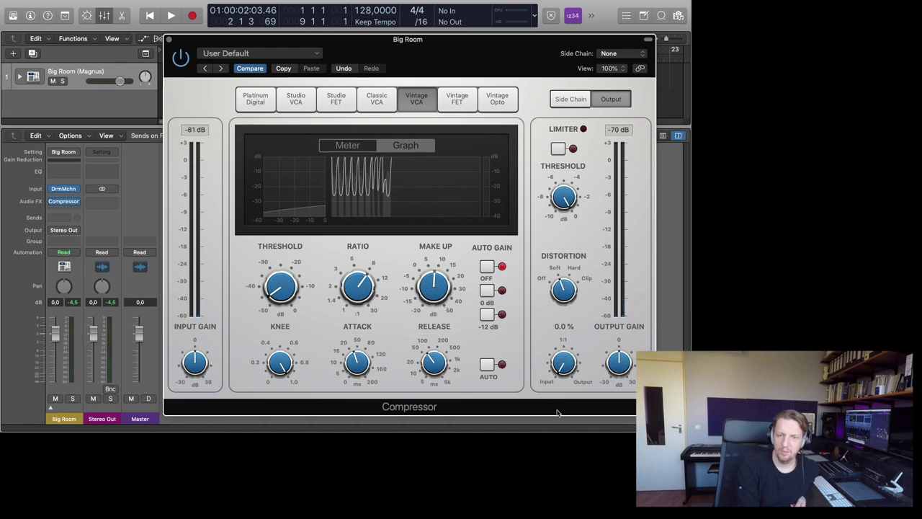
left_click(150, 16)
key("space")
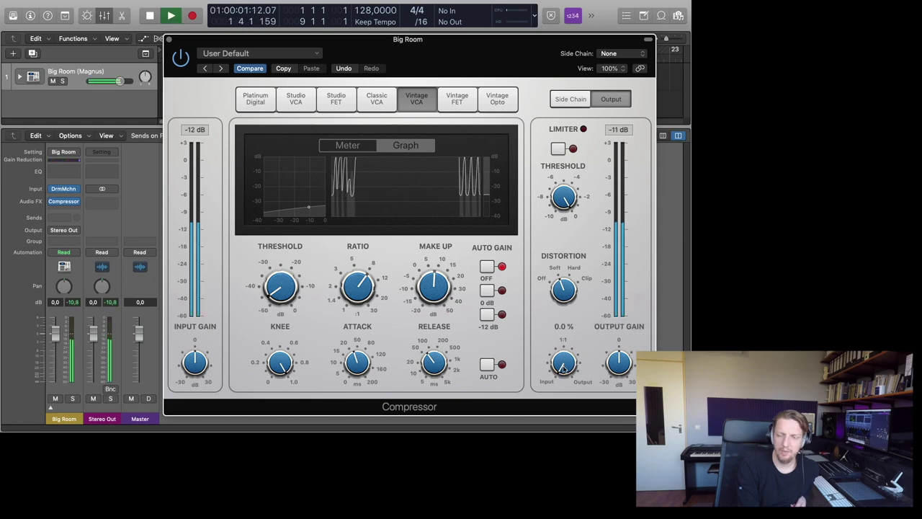
left_click_drag(563, 365, 569, 319)
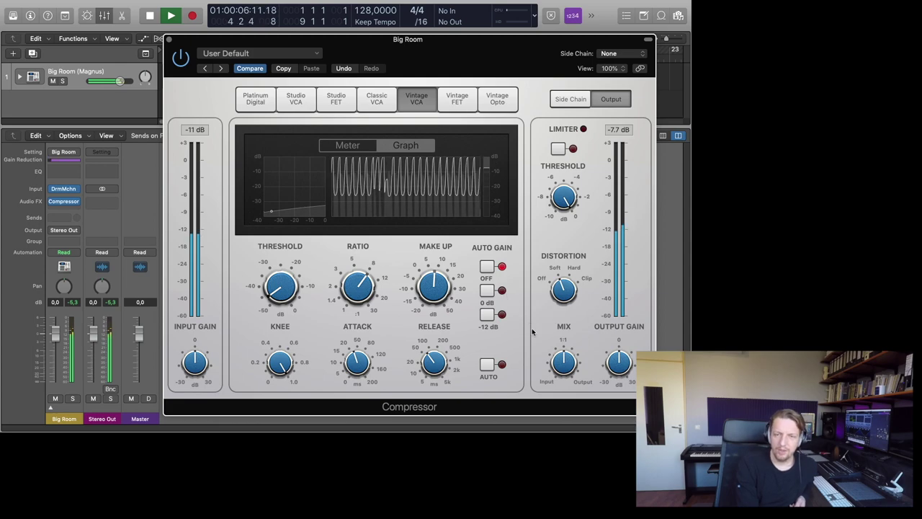
left_click(181, 62)
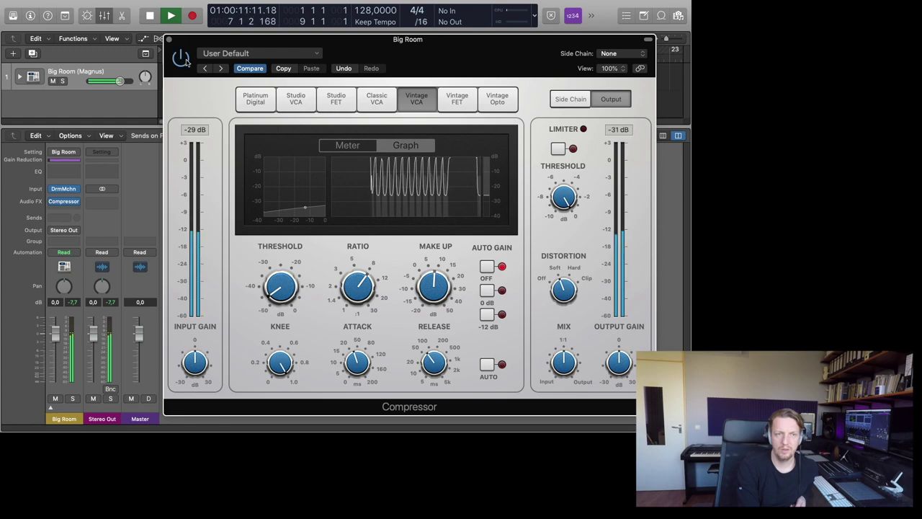
left_click(150, 16)
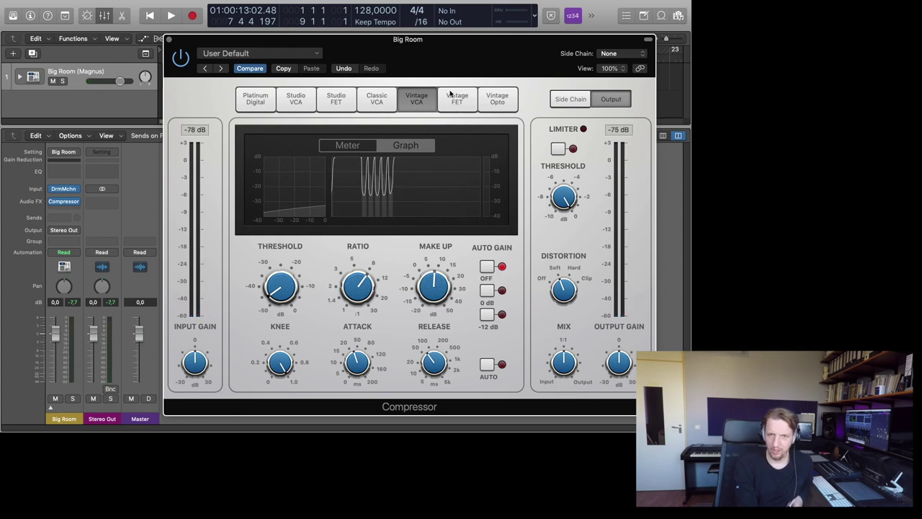
- Switch the Compressor to the Vintage FET model, comparing it with the Studio FET and Vintage VCA models
left_click(460, 95)
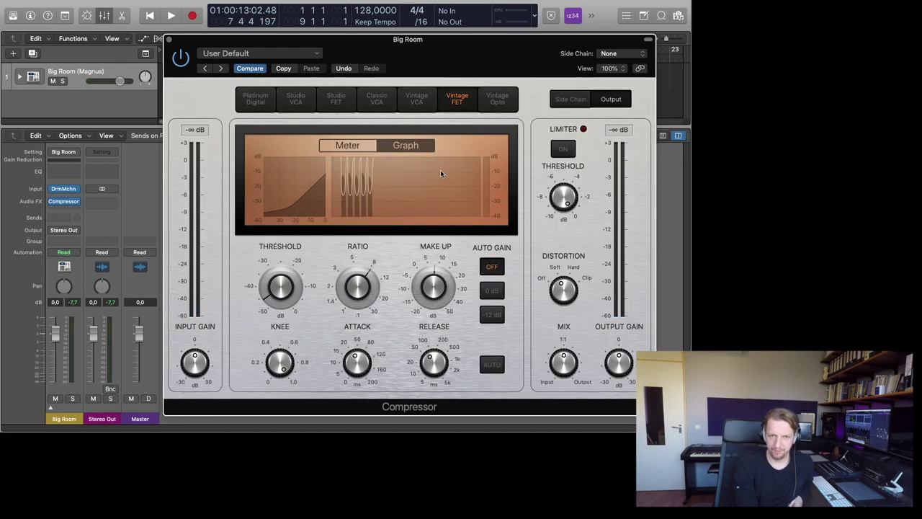
left_click(341, 98)
left_click(456, 99)
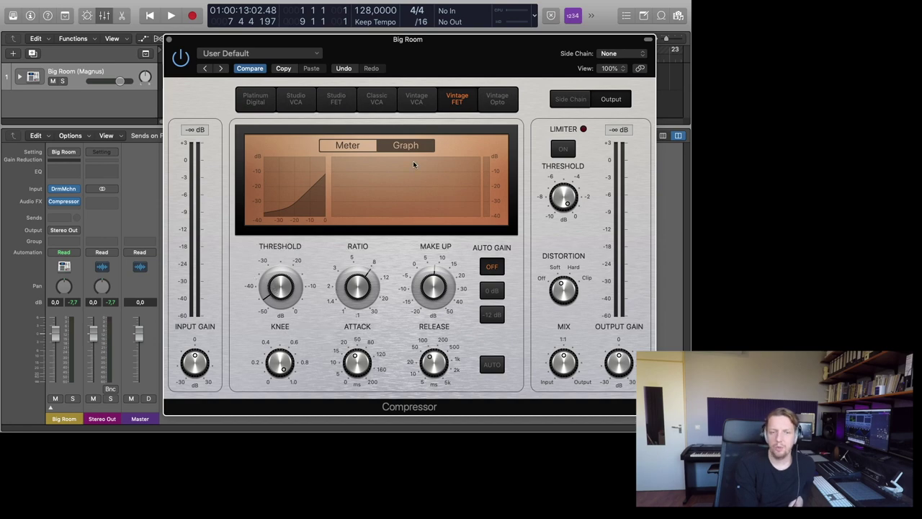
left_click(412, 101)
left_click(455, 101)
left_click(417, 100)
left_click(457, 100)
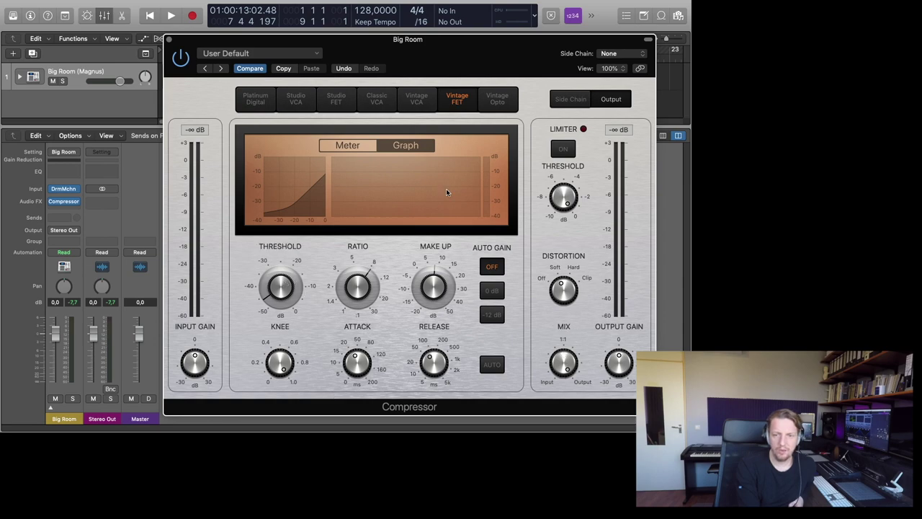
- During playback, set the Vintage FET Attack to 47.0 ms and Threshold to -32.0 dB, and lower the Make Up gain
key("space")
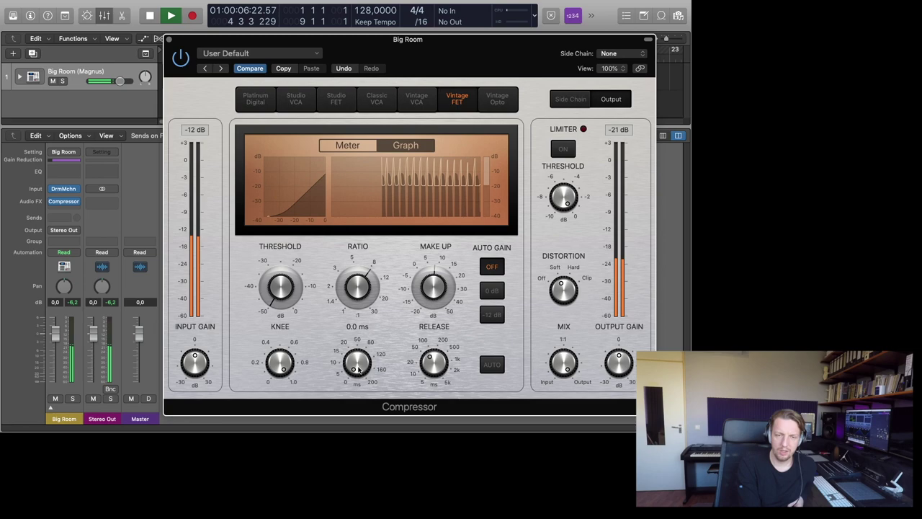
left_click_drag(358, 369, 356, 321)
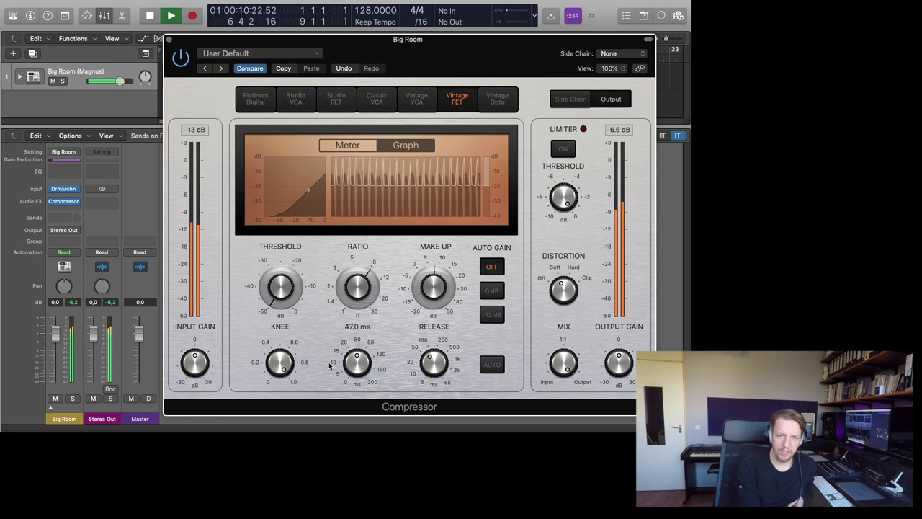
left_click_drag(284, 296, 285, 262)
left_click_drag(442, 284, 441, 293)
left_click_drag(297, 294, 287, 282)
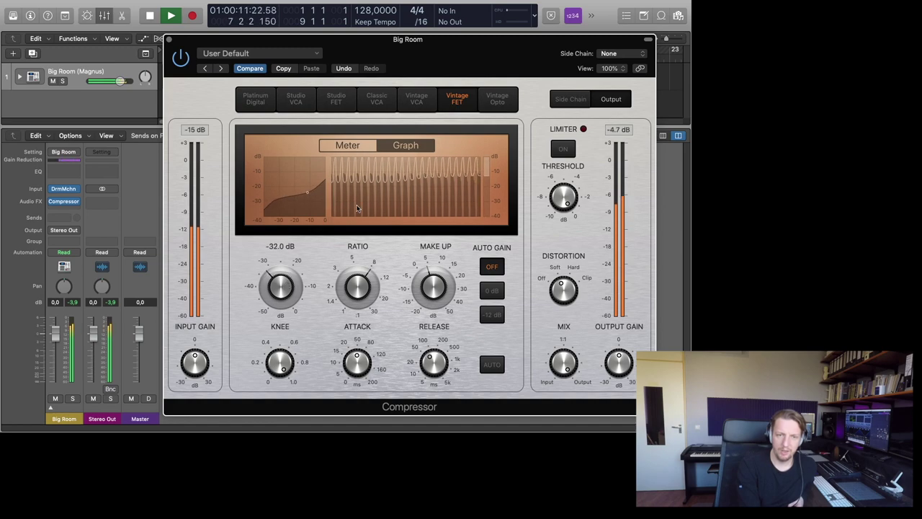
- Check the gain reduction on the needle meter, return to the graph and lower the Ratio to between 3:1 and 5:1
left_click(347, 144)
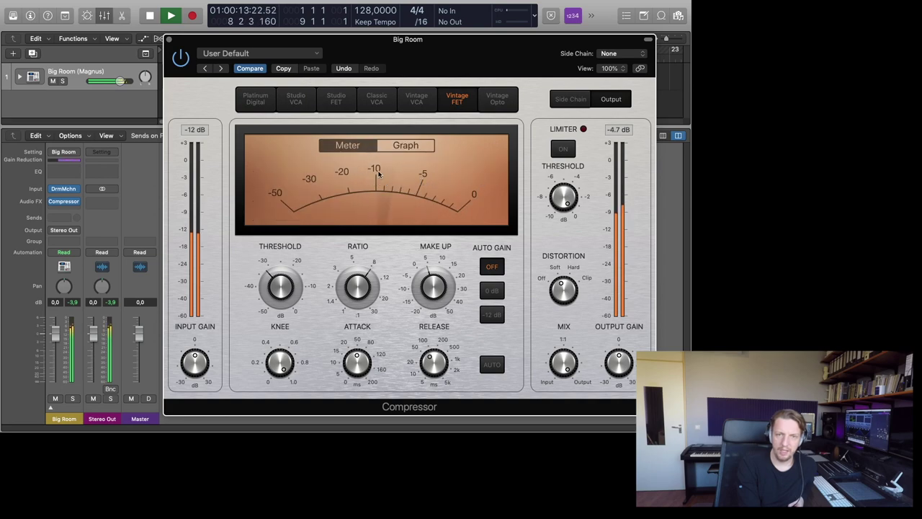
left_click(405, 145)
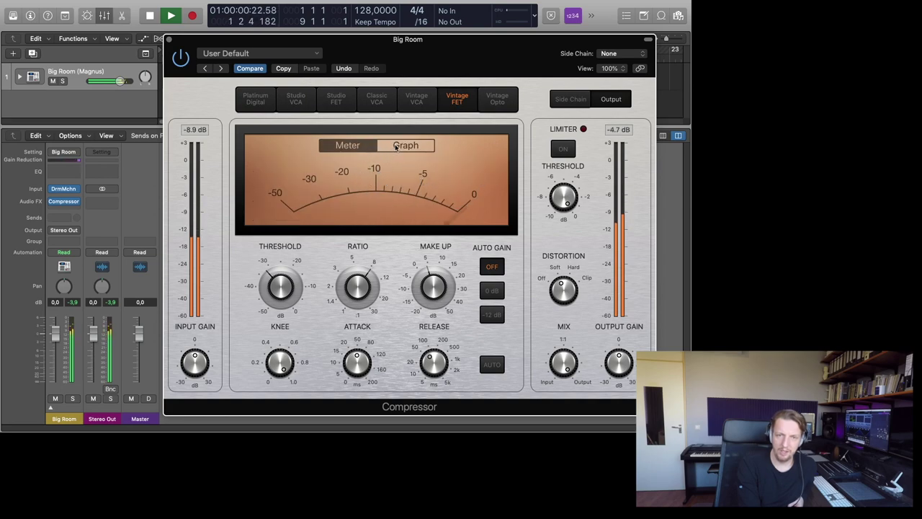
left_click_drag(357, 286, 348, 315)
mouse_move(337, 330)
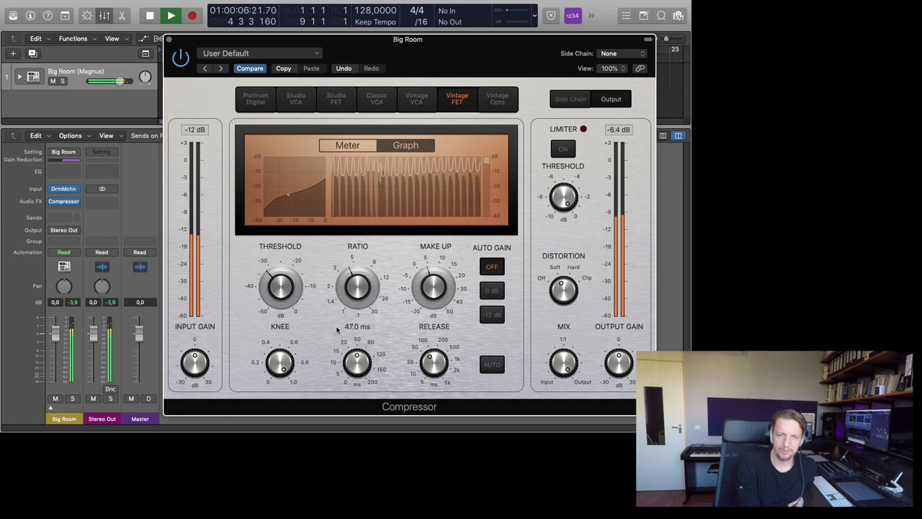
mouse_move(281, 286)
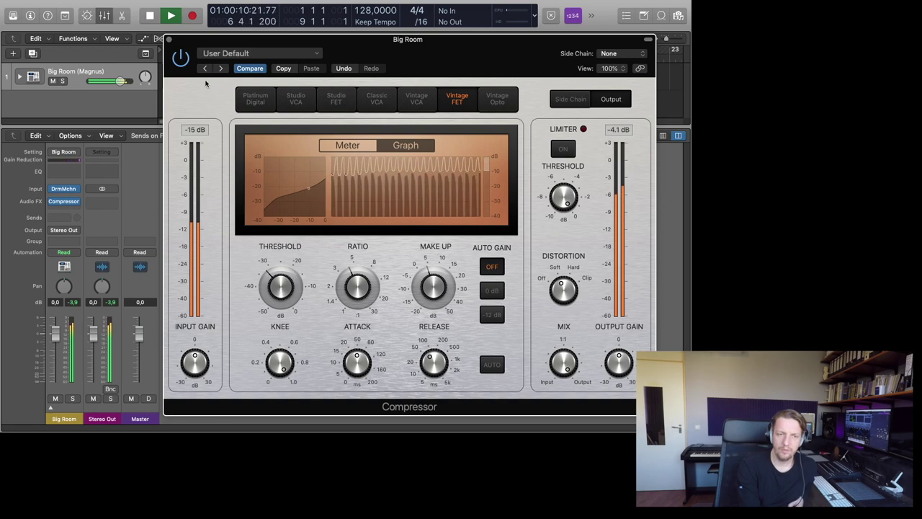
- Compare Big Room with the Vintage FET compression bypassed and active, and stop playback
left_click(182, 59)
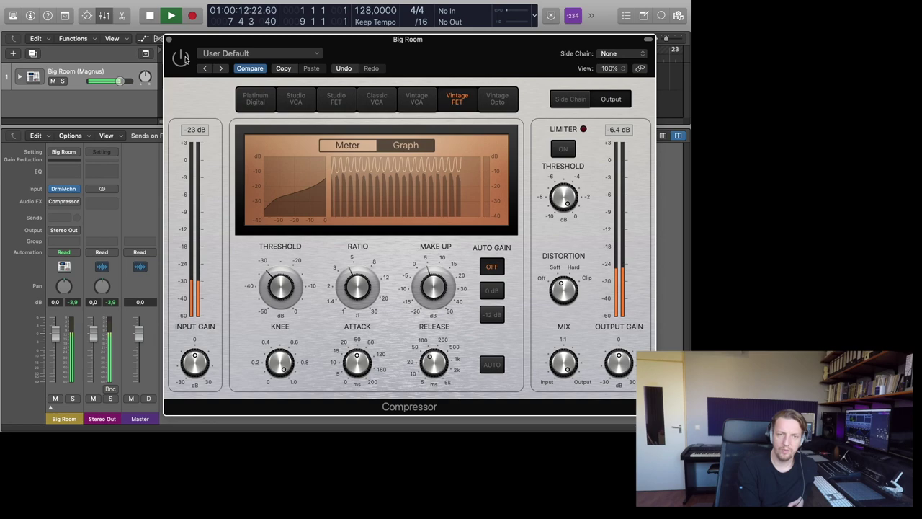
left_click(185, 59)
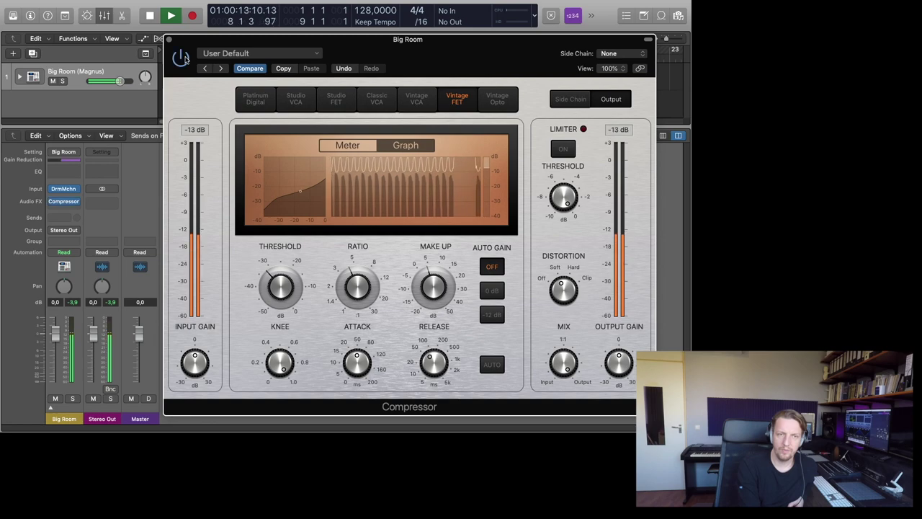
left_click(151, 16)
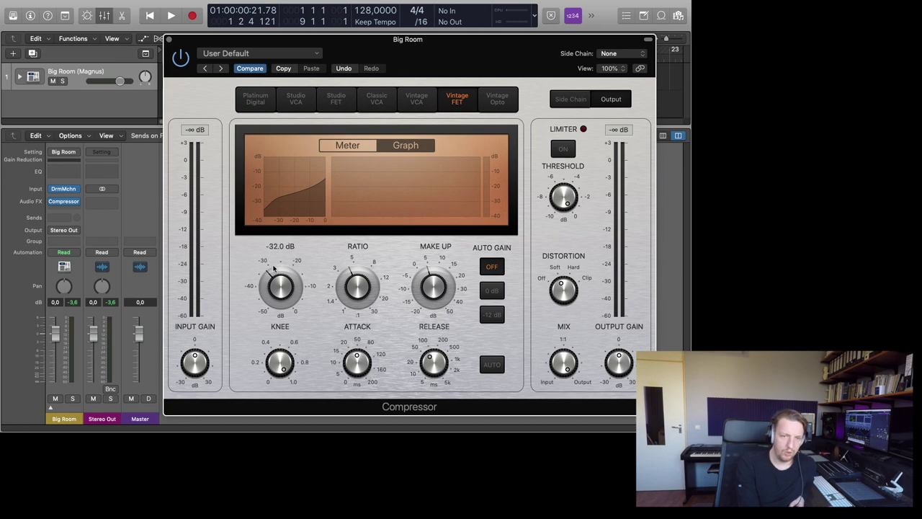
mouse_move(292, 325)
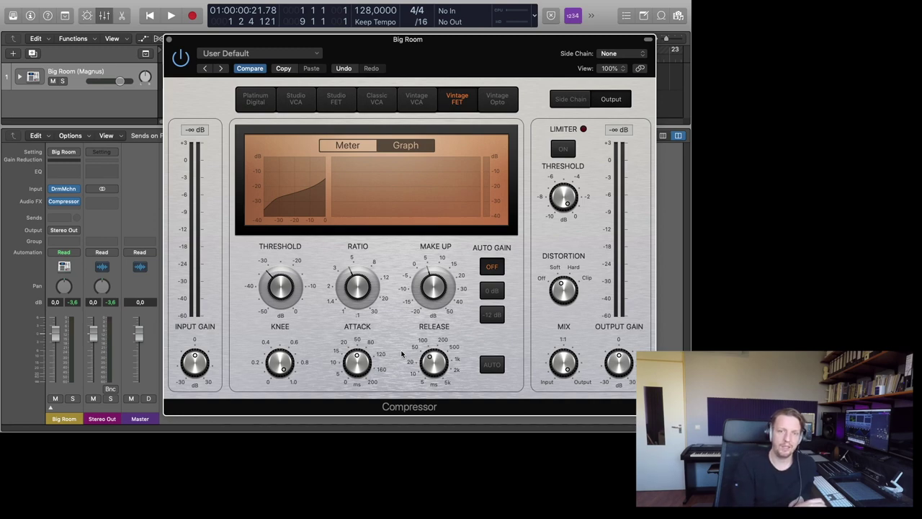
mouse_move(446, 353)
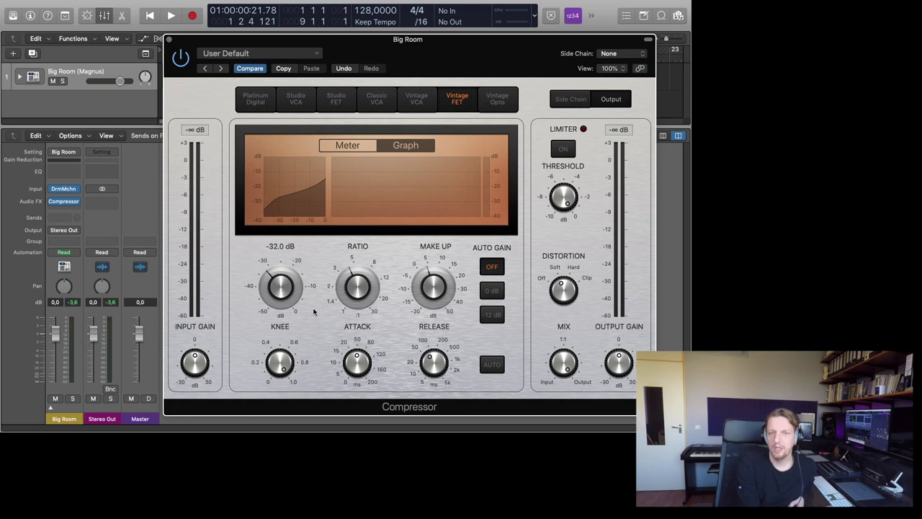
- Show the side chain settings, play Big Room with the Compressor bypassed and try Sum detection before returning to Max
left_click(569, 99)
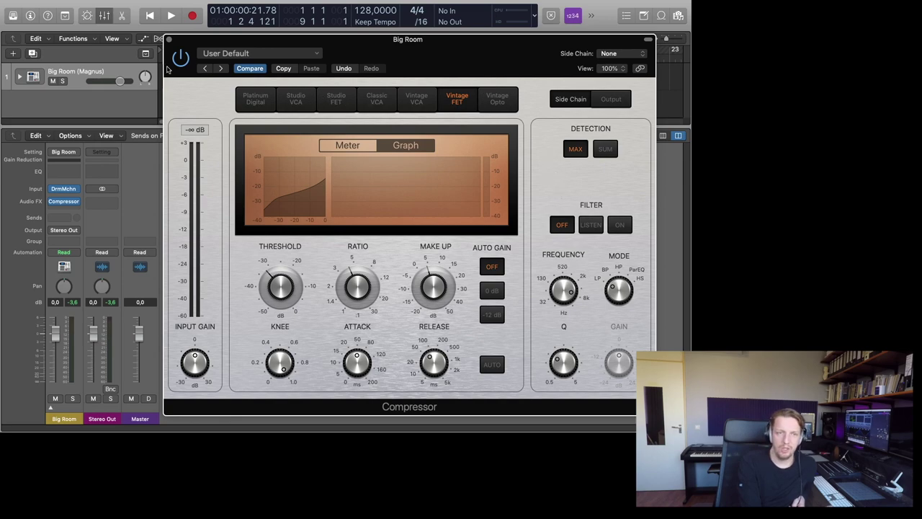
left_click(176, 21)
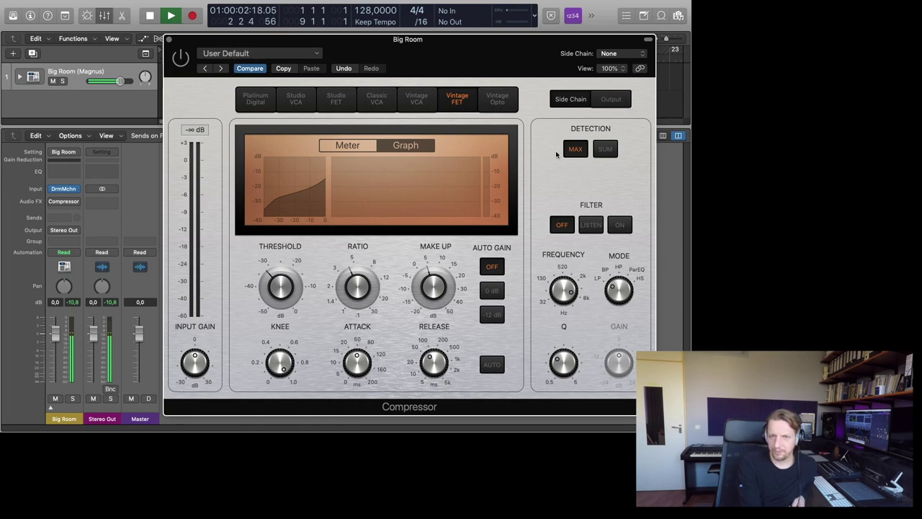
left_click(602, 151)
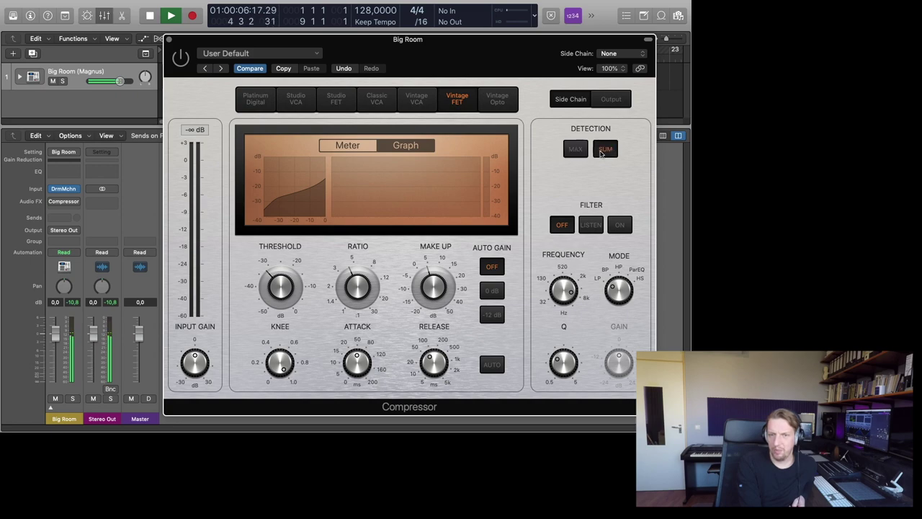
left_click(583, 150)
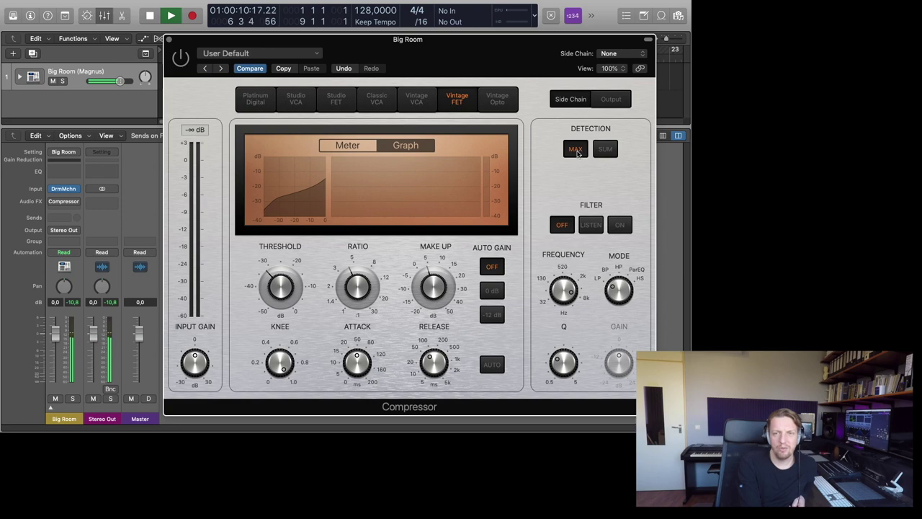
- Set the side chain filter to Listen, lower its Frequency to 34.649 Hz and re-enable the Compressor
left_click(592, 226)
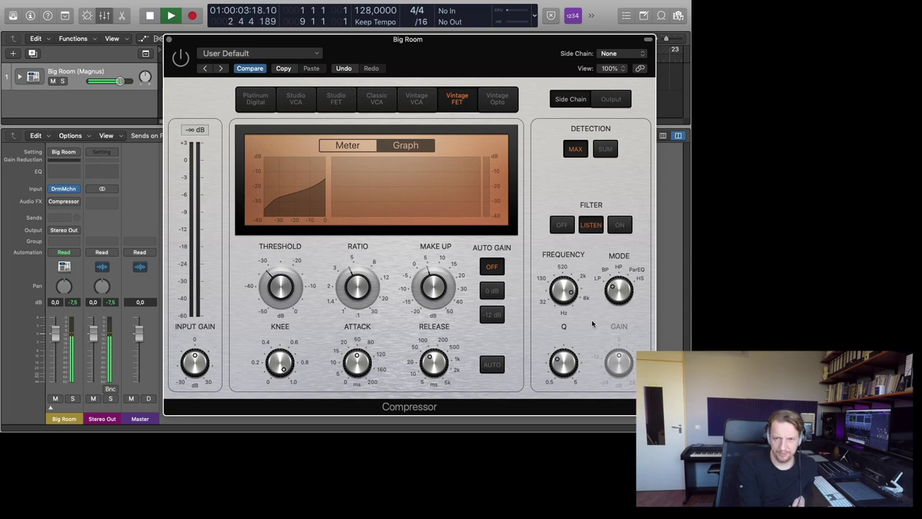
mouse_move(575, 373)
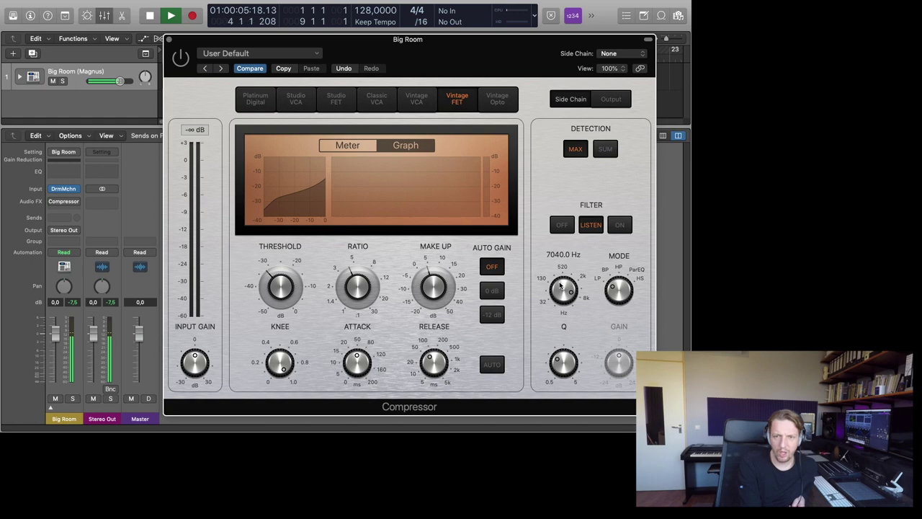
left_click_drag(560, 282, 562, 344)
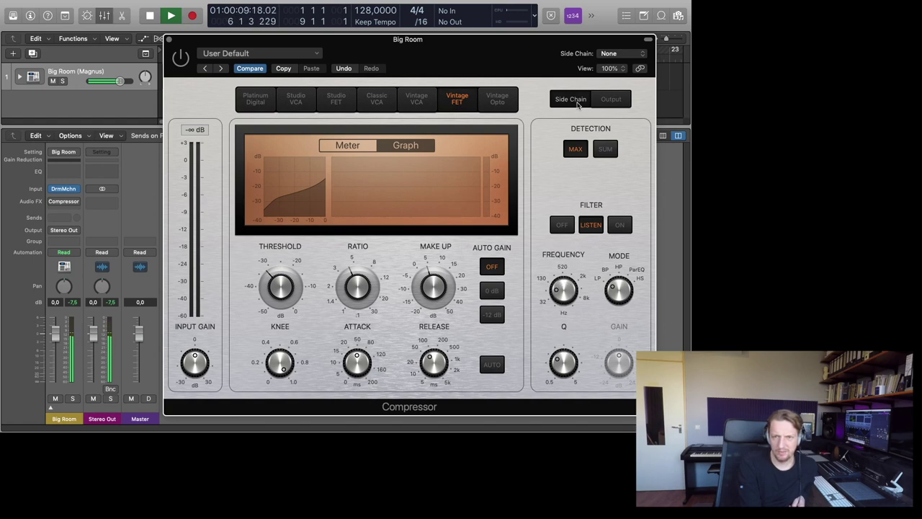
left_click_drag(570, 286, 570, 299)
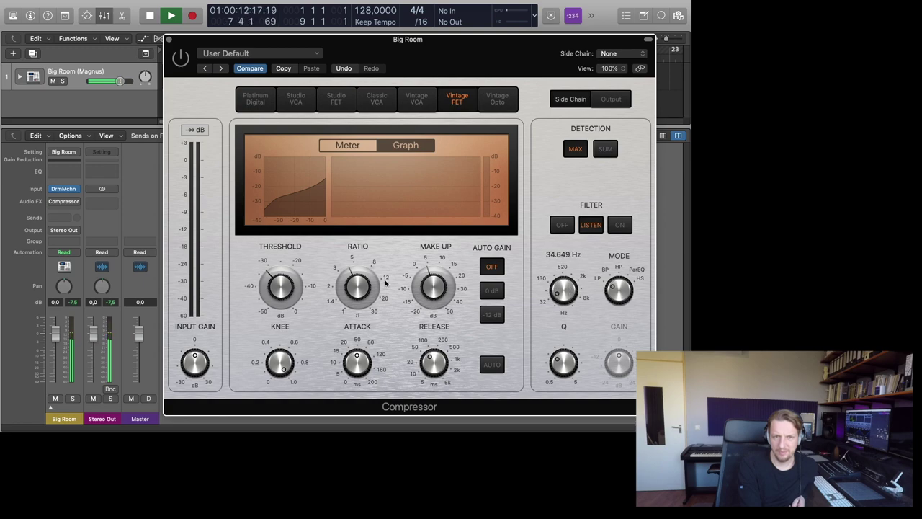
left_click(185, 59)
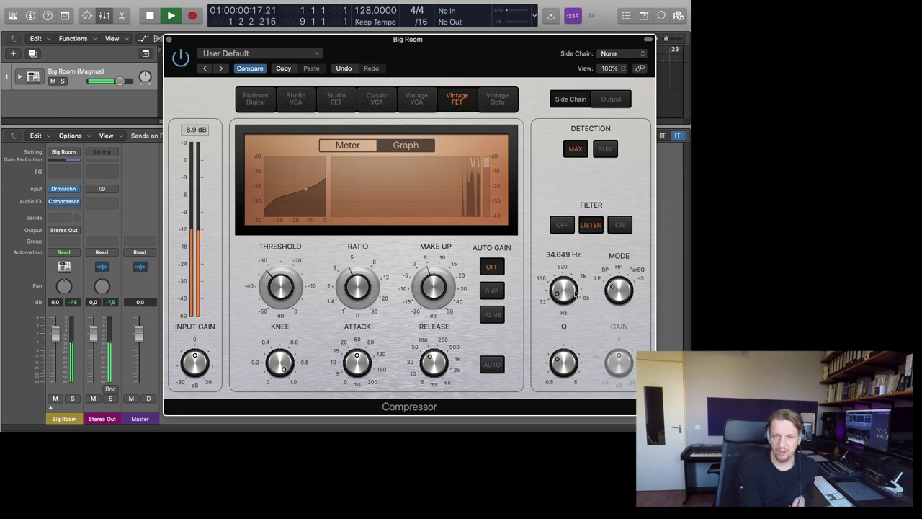
- Raise the side chain filter Frequency close to its maximum, stop playback and set the filter Mode to HP
left_click_drag(566, 293, 572, 200)
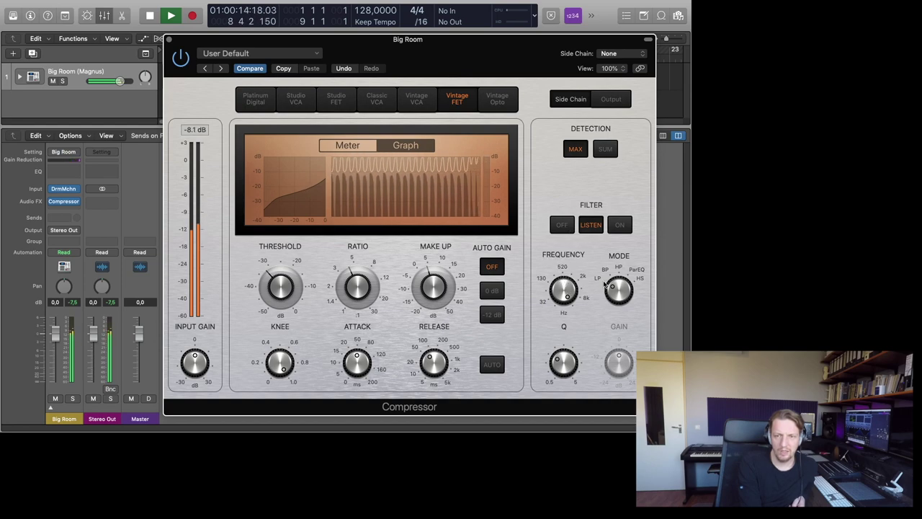
key("space")
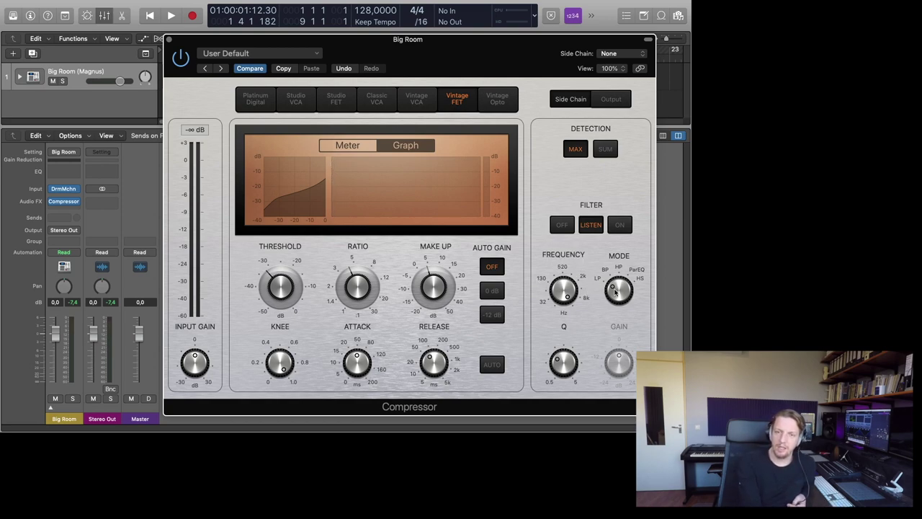
left_click_drag(615, 290, 617, 278)
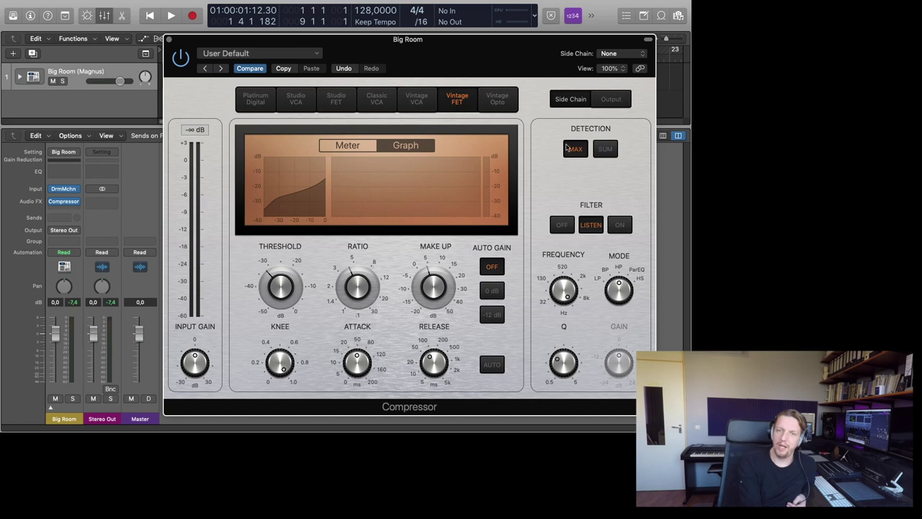
- Lower the side chain filter Frequency to 16.352 Hz, play Big Room and lower the Threshold below -40 dB
mouse_move(548, 295)
left_click_drag(563, 288, 546, 390)
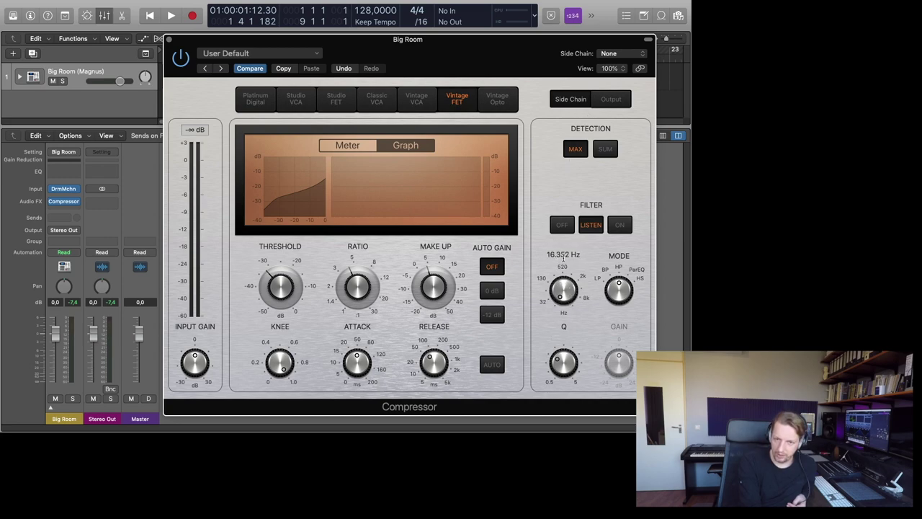
key("space")
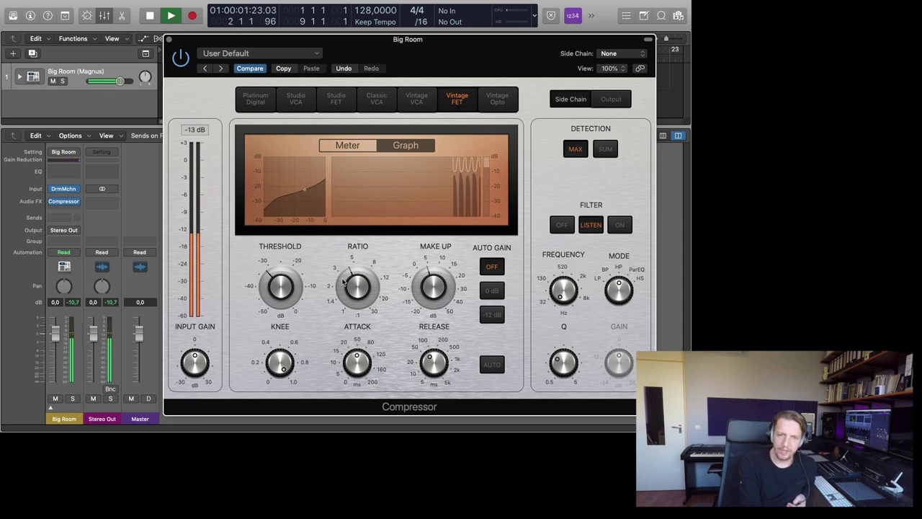
mouse_move(292, 288)
left_click_drag(292, 288, 283, 315)
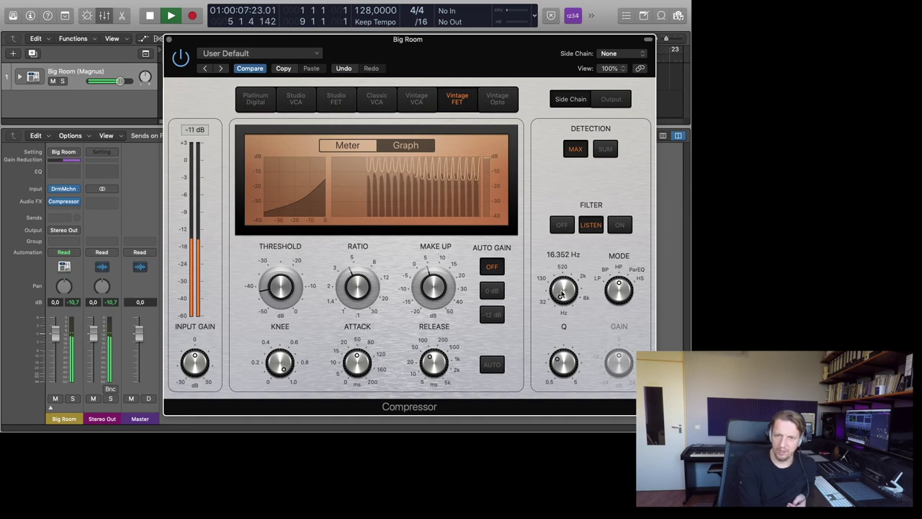
- Raise the side chain filter Frequency to 830.62 Hz, set the filter Mode to BP and raise the Frequency above 2 kHz
left_click_drag(563, 289, 569, 239)
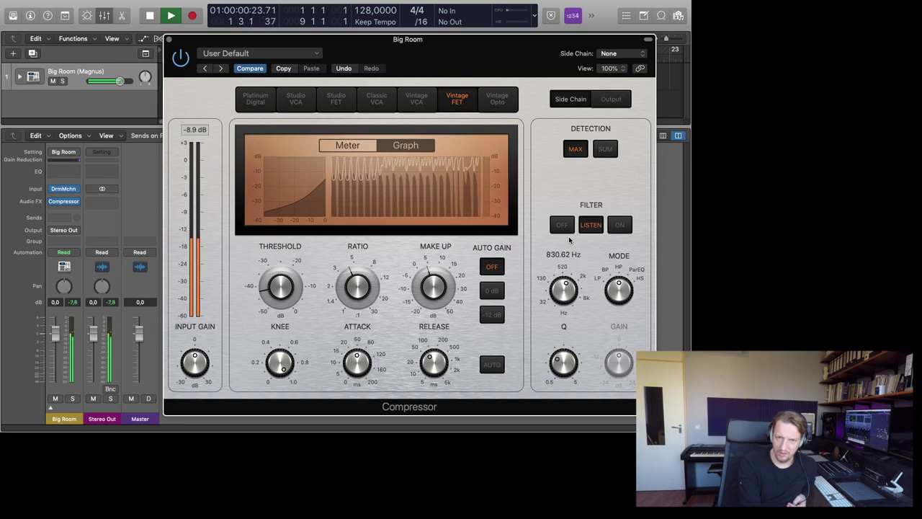
left_click_drag(578, 254, 579, 252)
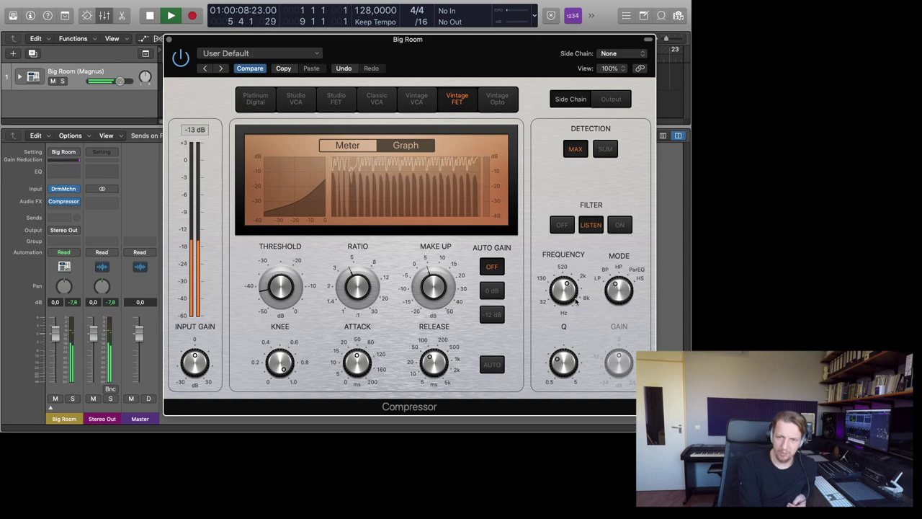
left_click_drag(563, 296, 566, 275)
- Set the side chain filter Q to 1.60, switch the filter from Listen to On and stop playback
left_click_drag(566, 377, 566, 347)
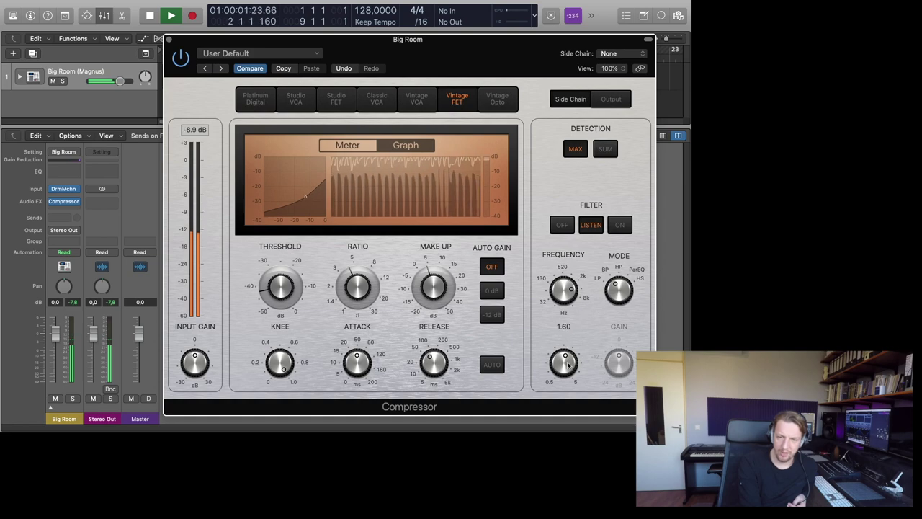
mouse_move(570, 290)
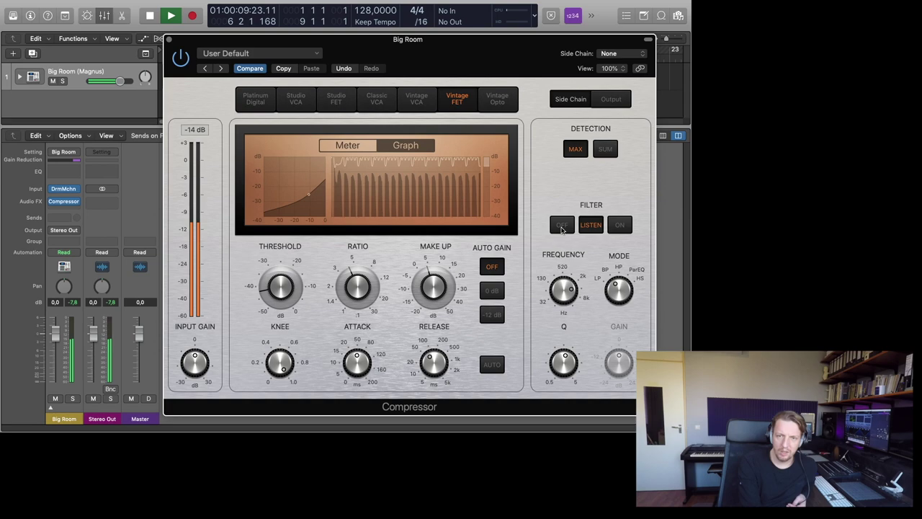
left_click(620, 225)
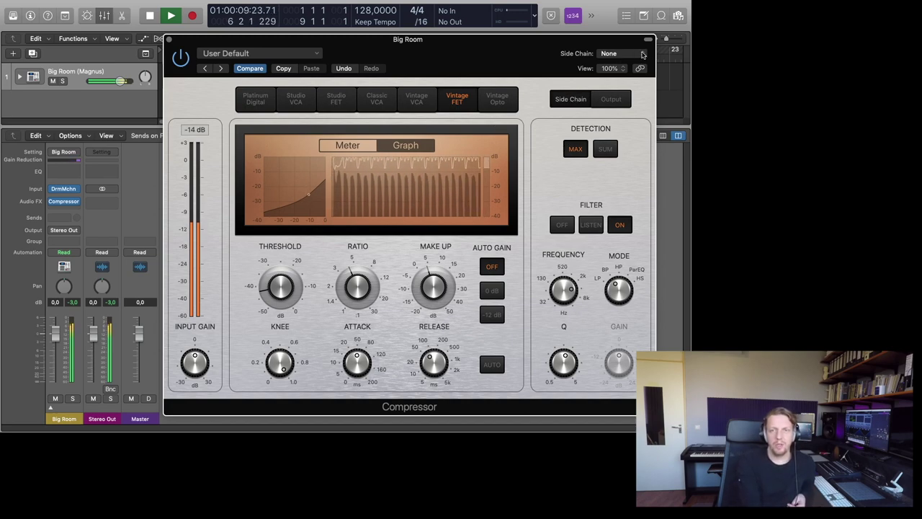
left_click(152, 15)
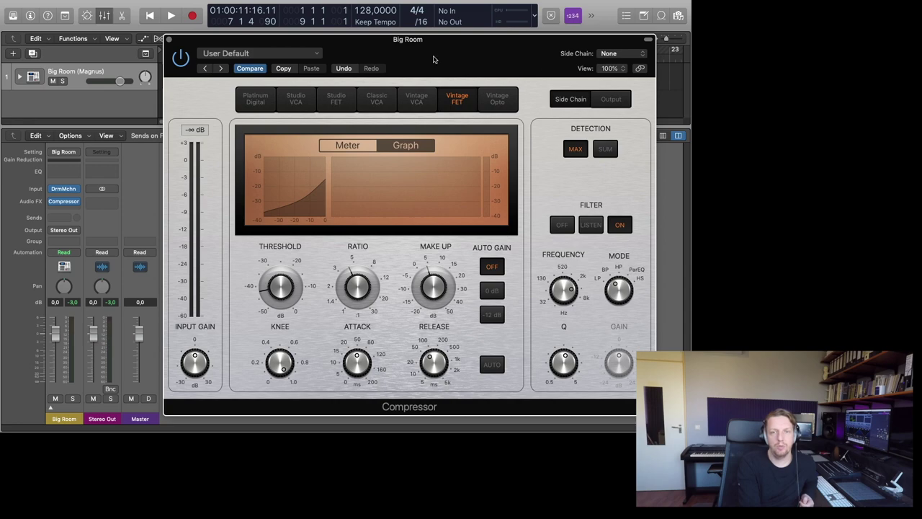
- Recall the Compressor's User Default setting and switch to the Vintage Opto model
left_click(255, 54)
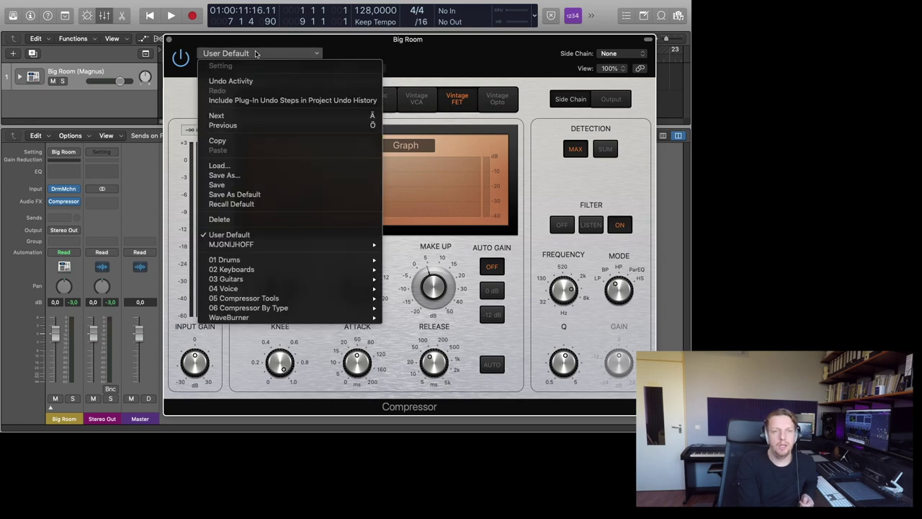
left_click(254, 235)
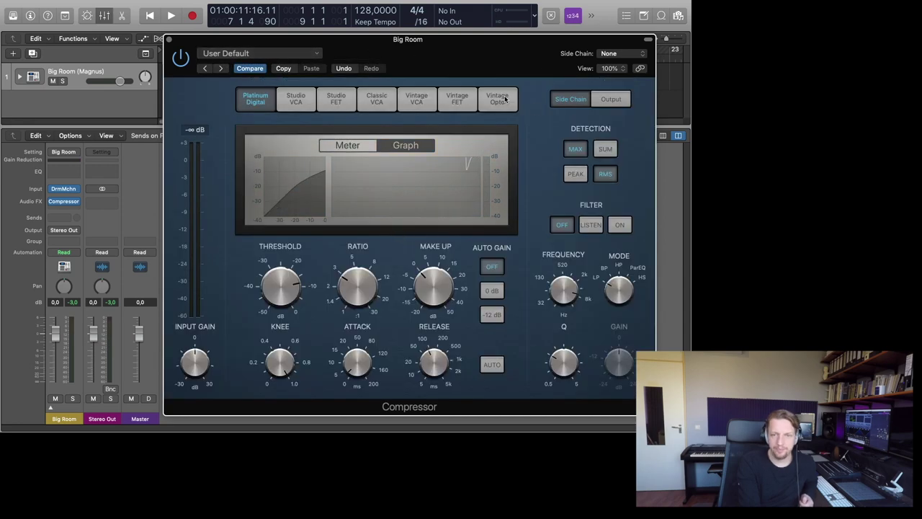
left_click(503, 100)
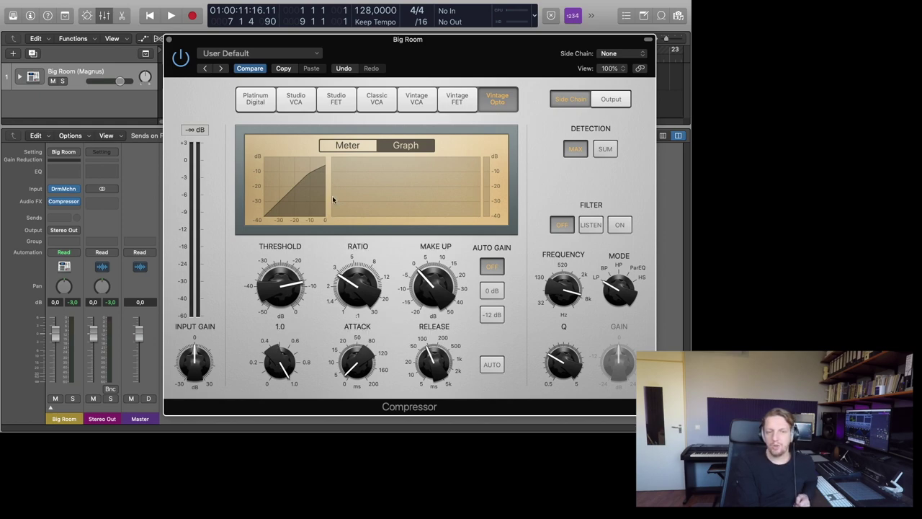
- Go through the Vintage FET, Vintage VCA, Classic VCA, Studio FET and Studio VCA models and compare their compression curves
left_click(461, 98)
left_click(420, 105)
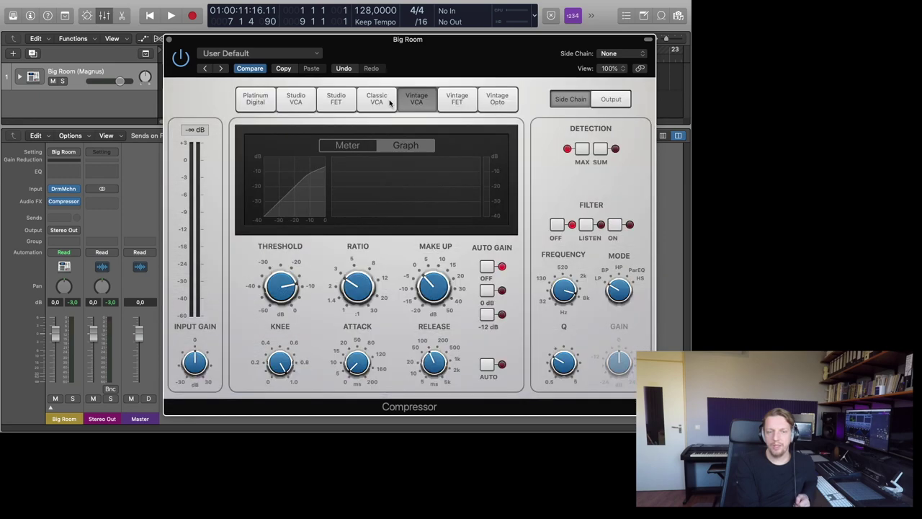
left_click(391, 105)
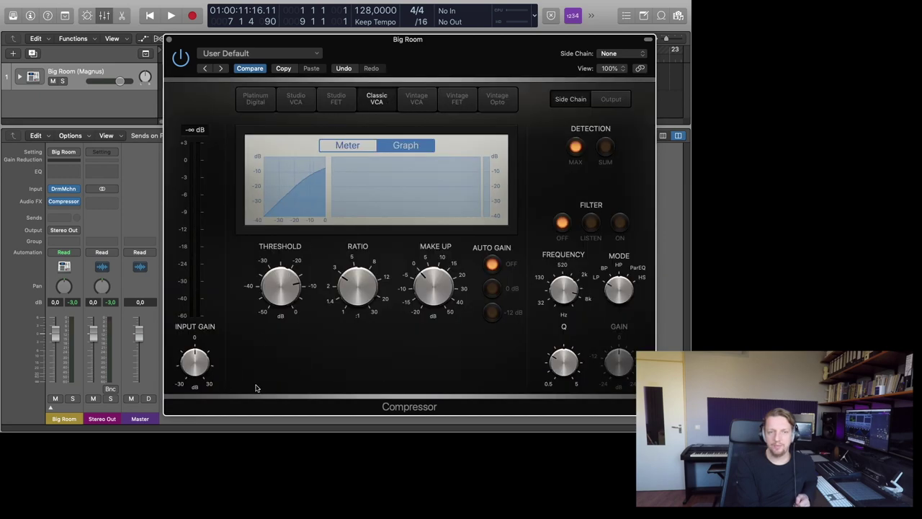
left_click(331, 105)
left_click(296, 105)
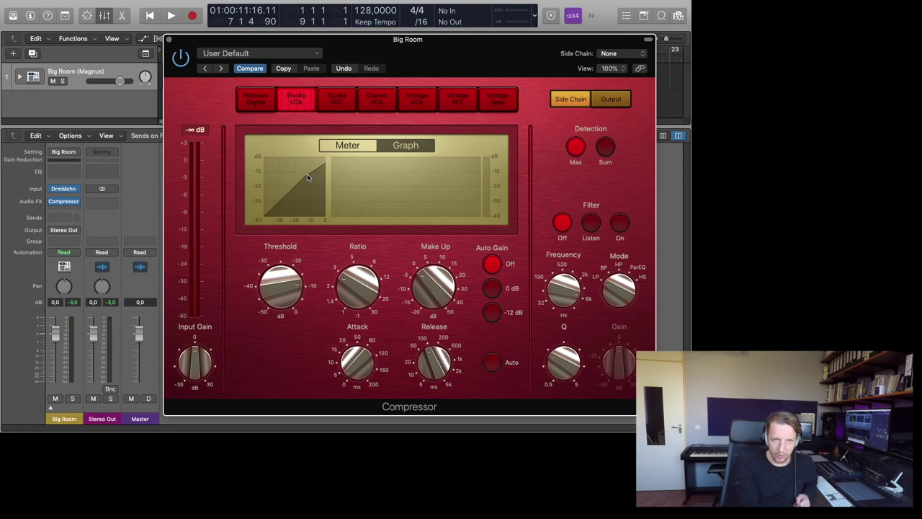
- Compare the Studio VCA, Studio FET, Classic VCA and Vintage VCA models, trying the Knee control on Vintage VCA
left_click_drag(287, 271, 287, 278)
left_click(342, 97)
left_click(372, 100)
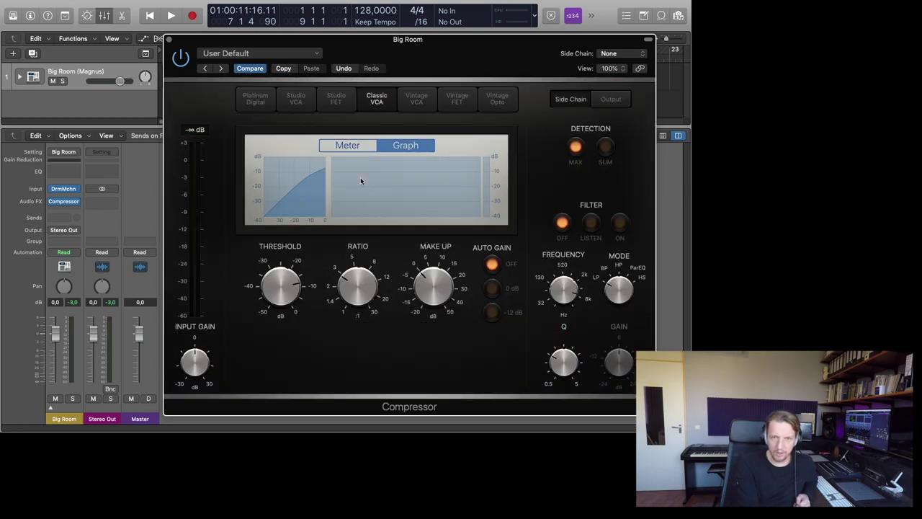
left_click(418, 99)
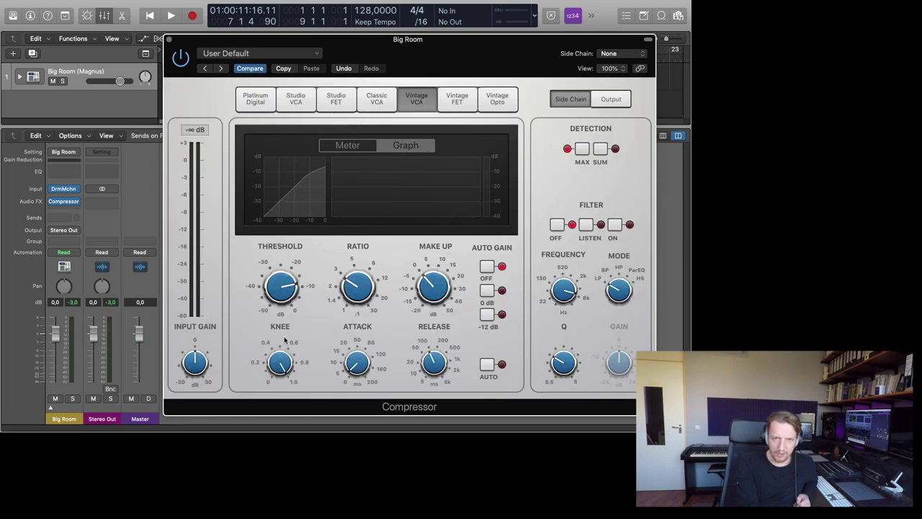
mouse_move(282, 362)
mouse_move(282, 362)
left_mouse_down()
mouse_move(273, 425)
mouse_move(282, 345)
left_mouse_up()
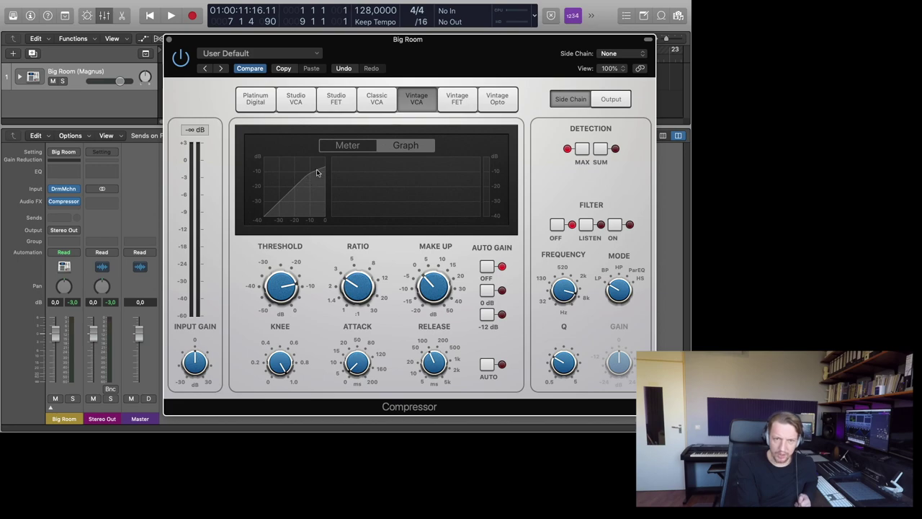
mouse_move(278, 363)
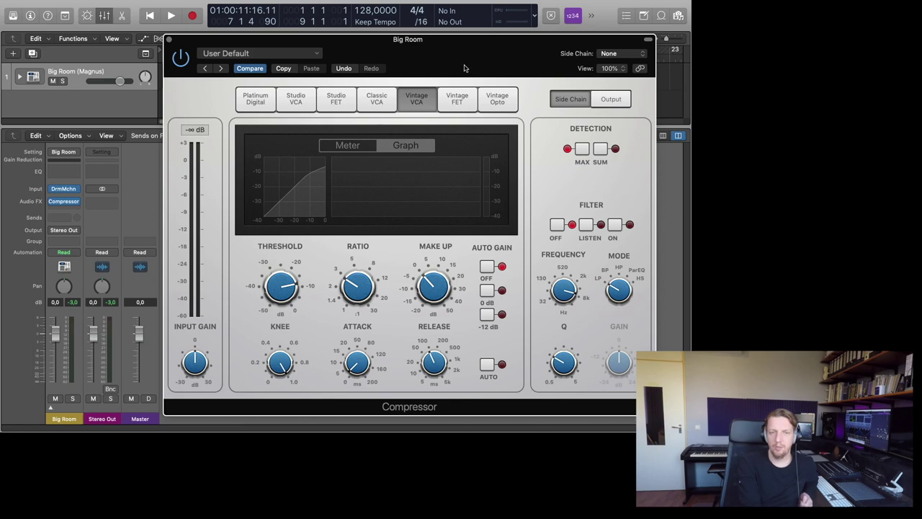
- Switch to the Vintage Opto model, set the Threshold to -50.0 dB, play Big Room and raise Make Up to 6.5 dB
left_click(484, 99)
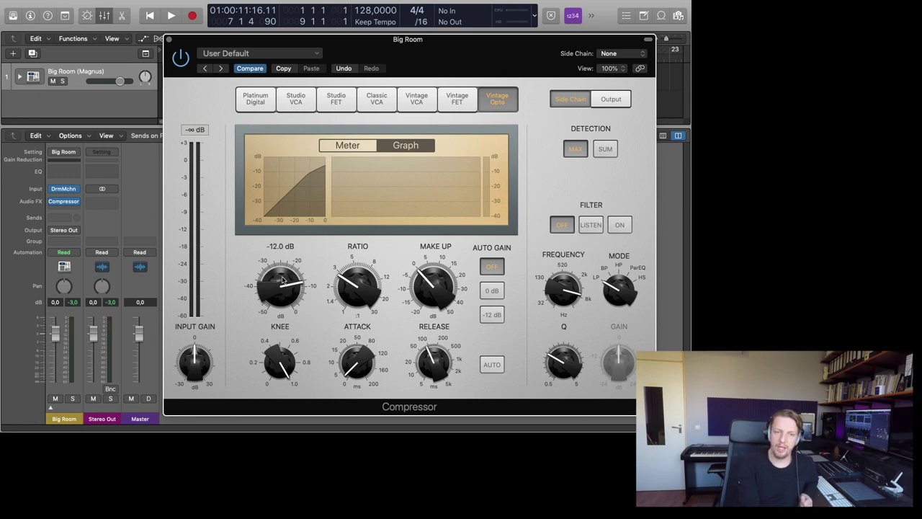
left_click_drag(282, 279, 267, 399)
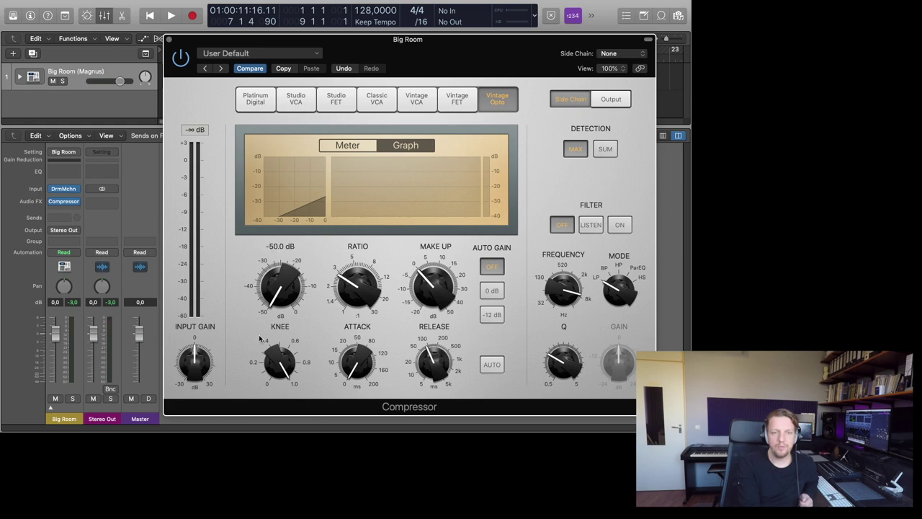
left_click(171, 15)
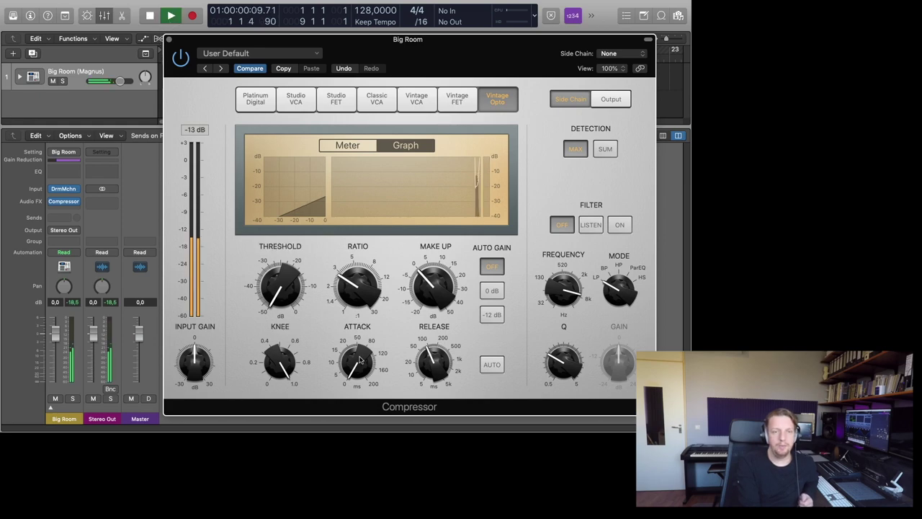
left_click_drag(440, 298, 436, 282)
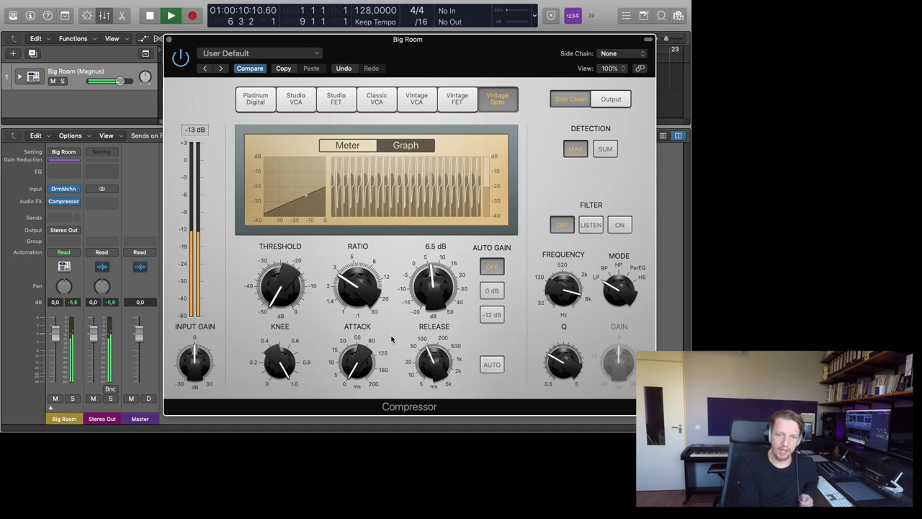
- Raise the Vintage Opto Attack to about 15 ms, lower Make Up slightly and stop playback
mouse_move(357, 373)
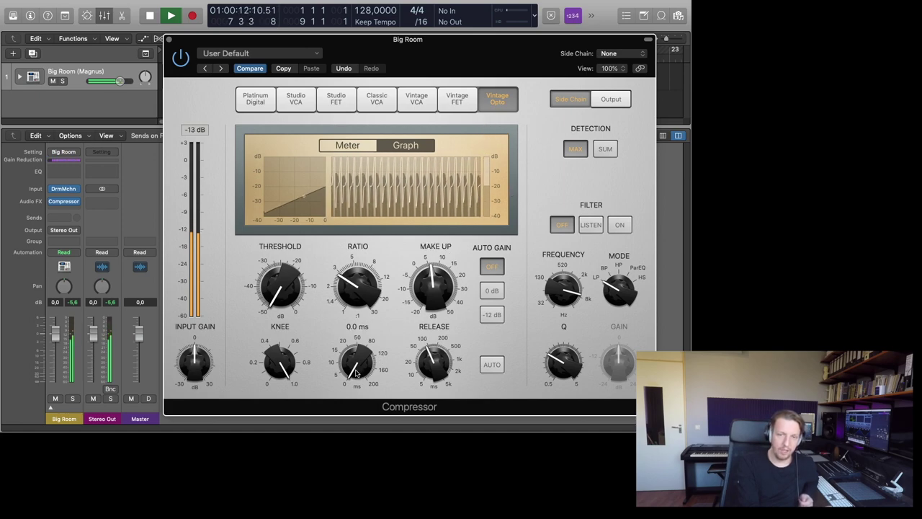
left_click_drag(357, 371, 361, 358)
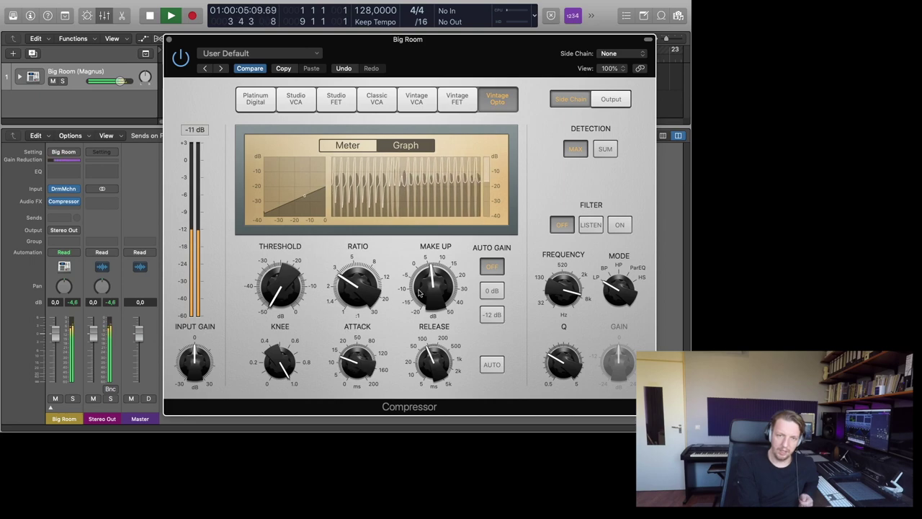
left_click_drag(433, 283, 432, 288)
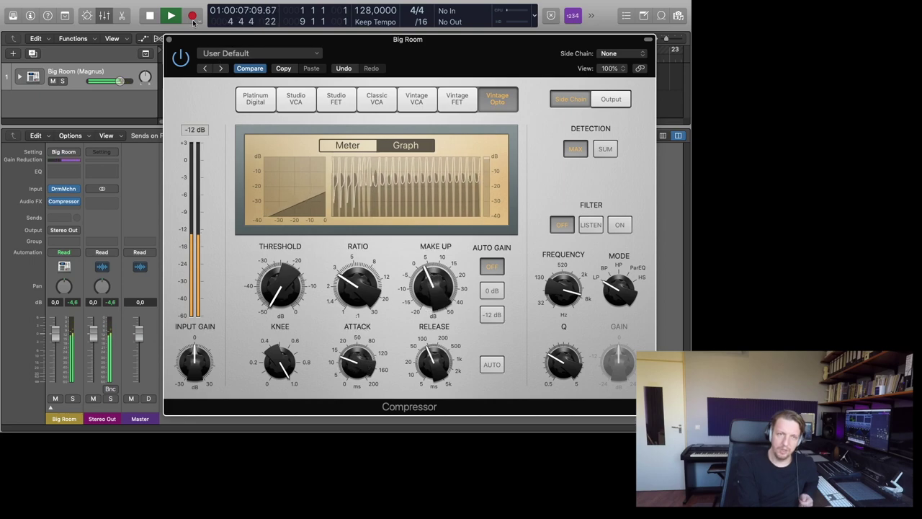
left_click(152, 14)
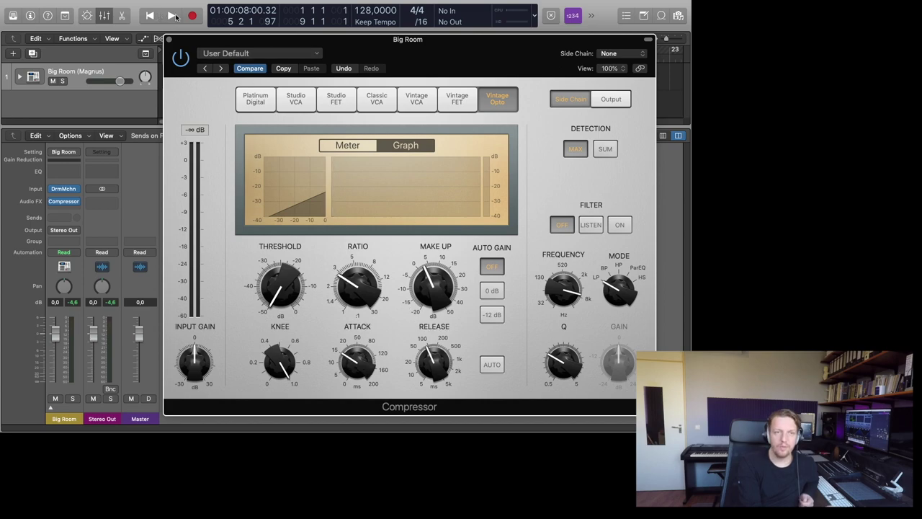
- Play Big Room, set the Ratio to 8.0:1 and try a 200.0 ms Attack before lowering it to between 20 and 50 ms
key("space")
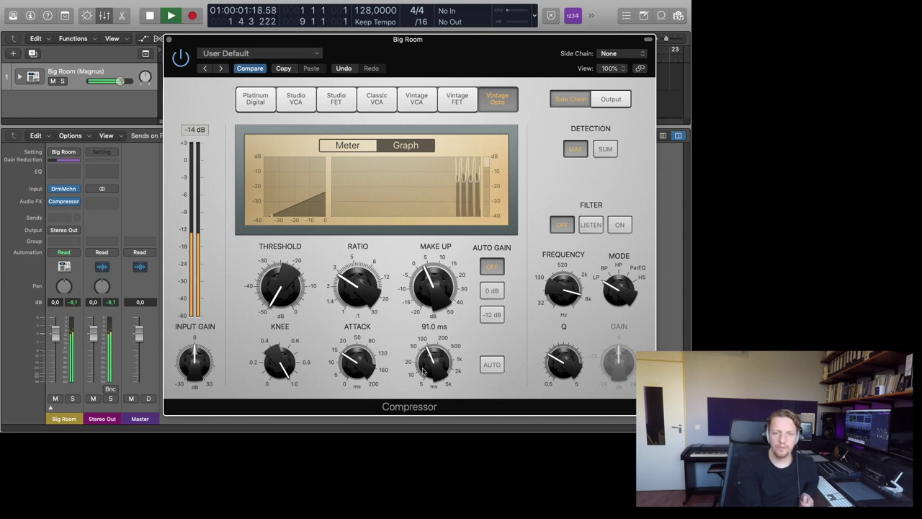
left_click_drag(357, 369, 357, 367)
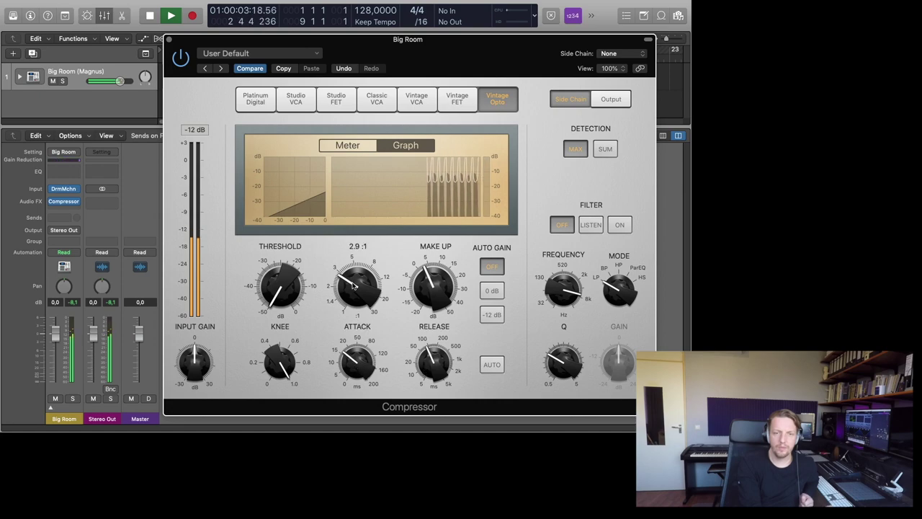
left_click_drag(356, 287, 350, 255)
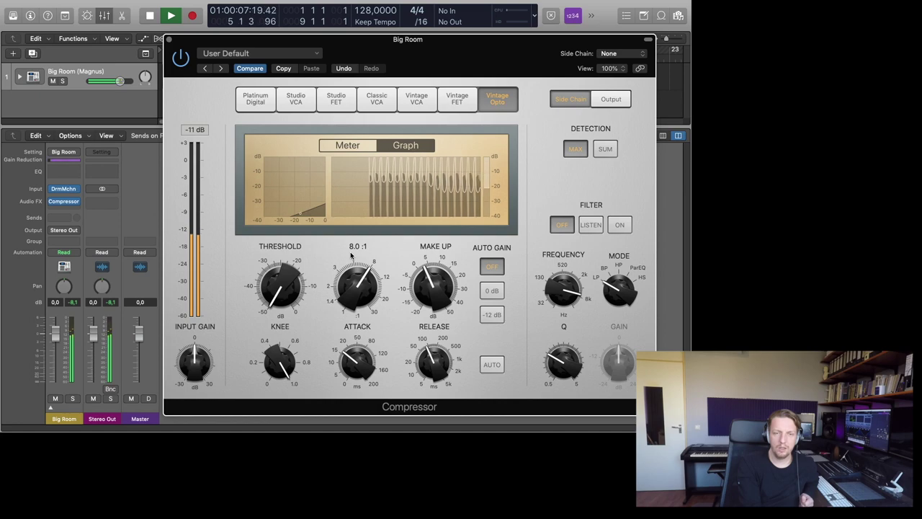
left_click_drag(345, 359, 349, 293)
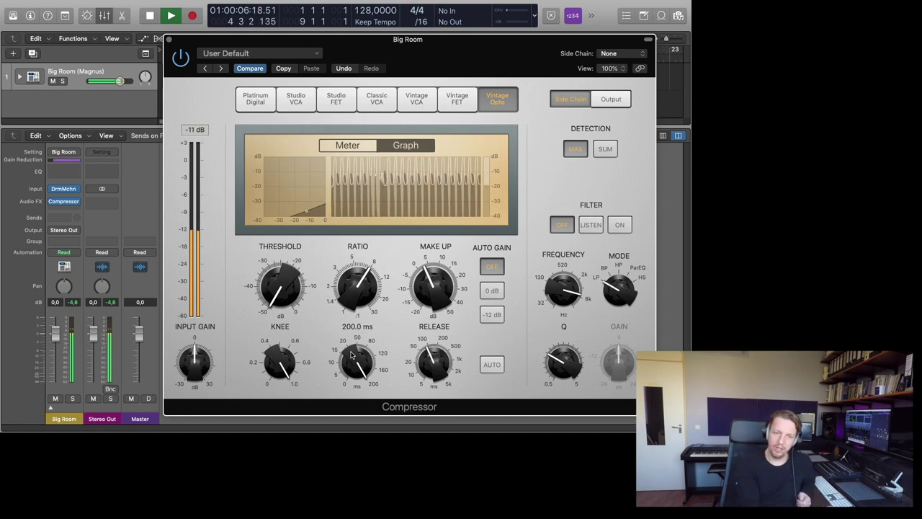
left_click_drag(352, 353, 353, 382)
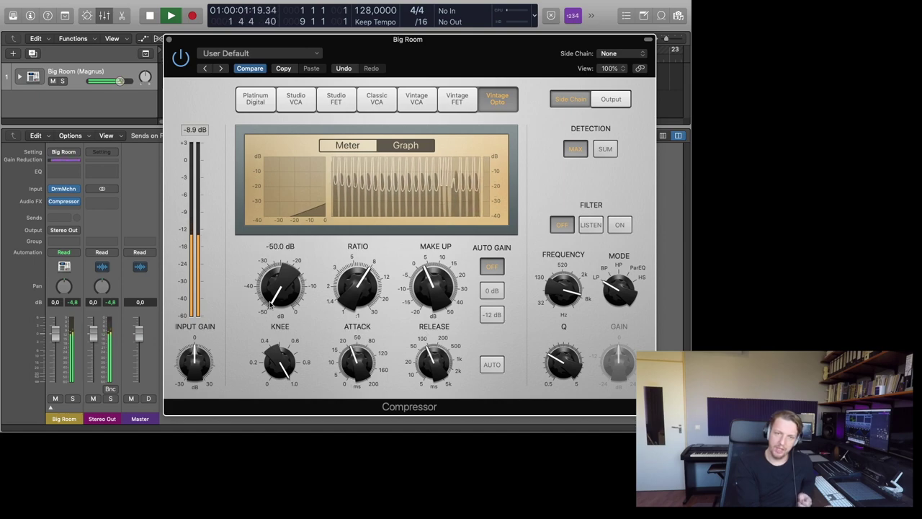
- Raise the Threshold to between -30 and -20 dB, reduce Make Up and switch the display to the Meter view
mouse_move(272, 294)
left_mouse_down()
mouse_move(274, 276)
mouse_move(284, 279)
mouse_move(291, 266)
mouse_move(287, 286)
left_mouse_up()
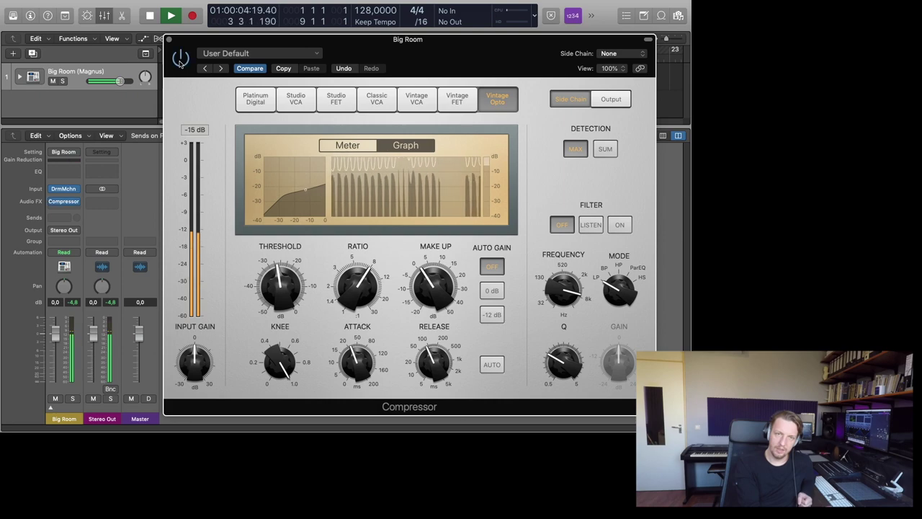
left_click(345, 147)
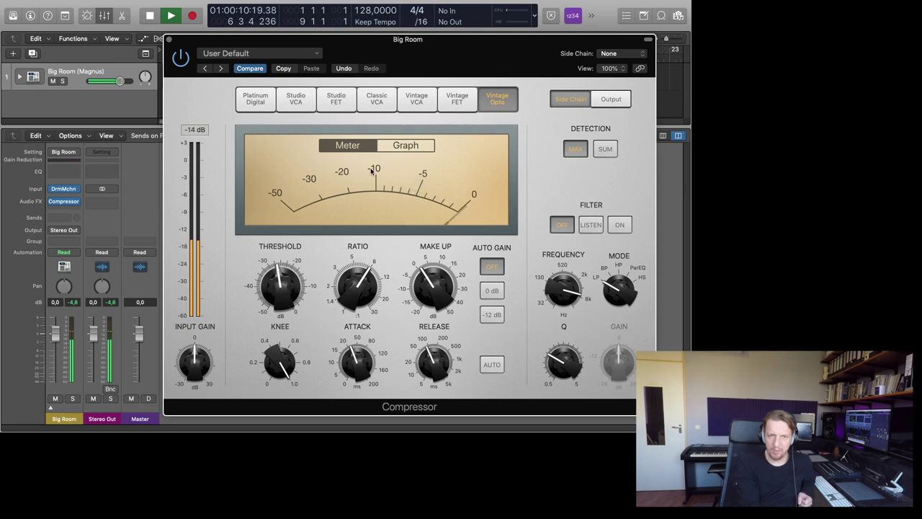
left_click_drag(291, 323, 291, 318)
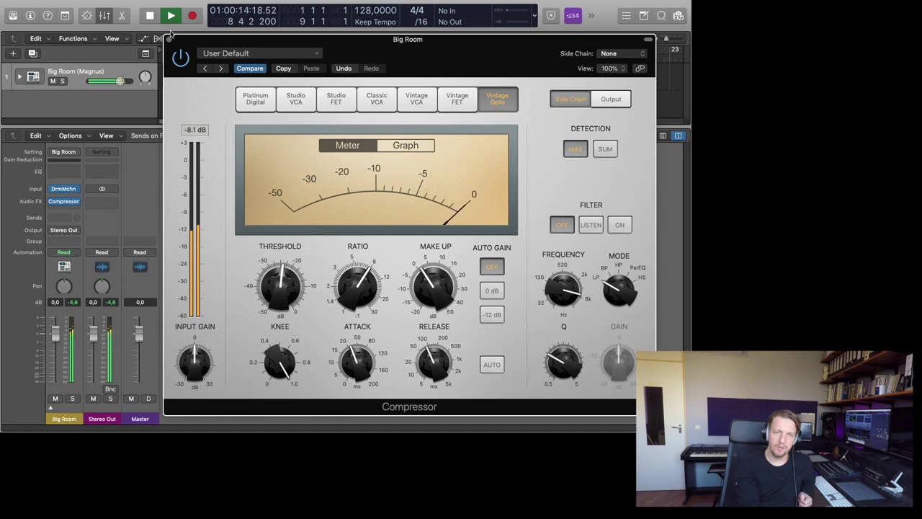
- Stop playback of the Big Room track, keeping the Compressor's Ratio at 8.0:1
key("space")
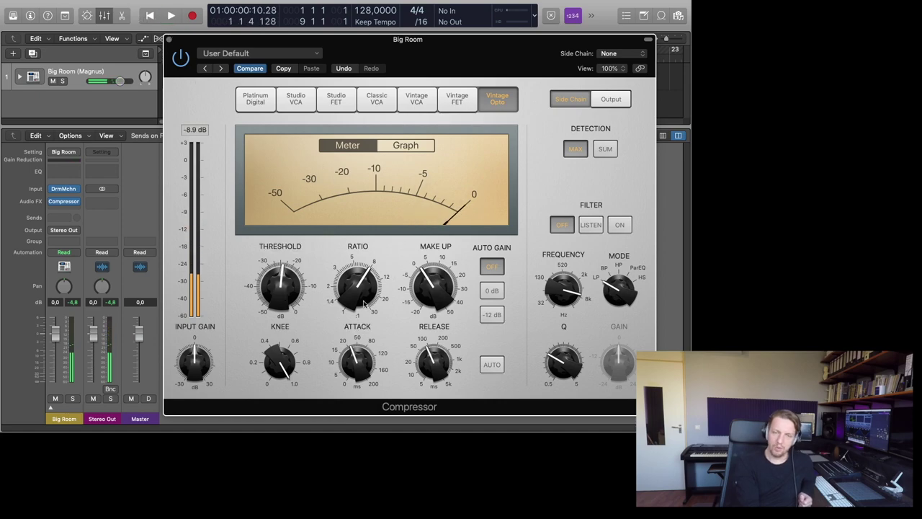
left_click(359, 311)
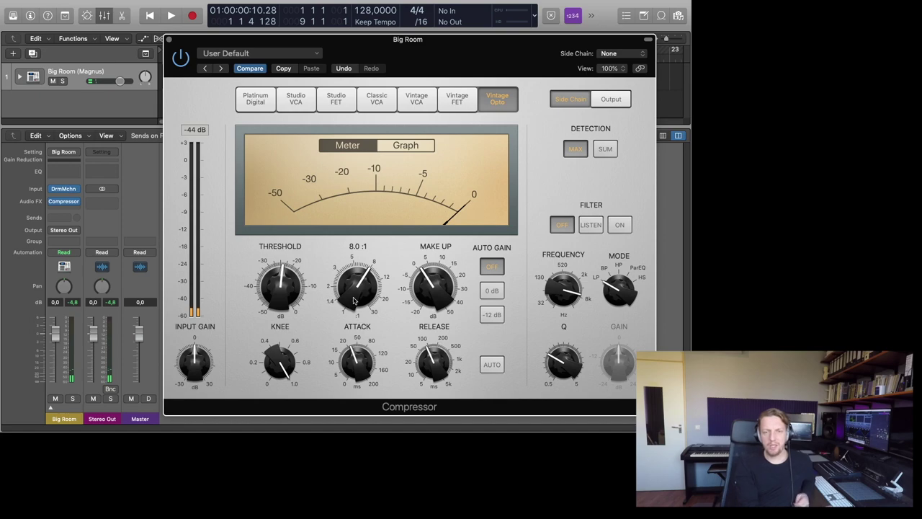
mouse_move(310, 259)
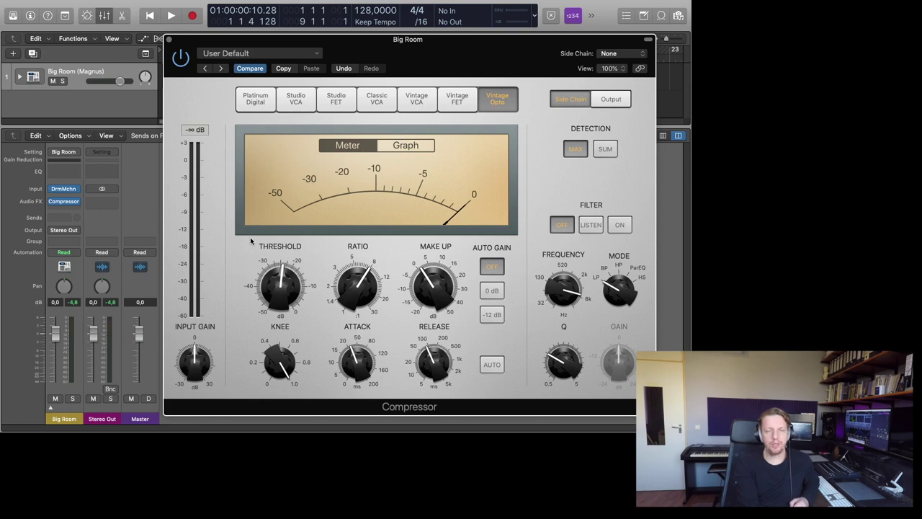
mouse_move(254, 312)
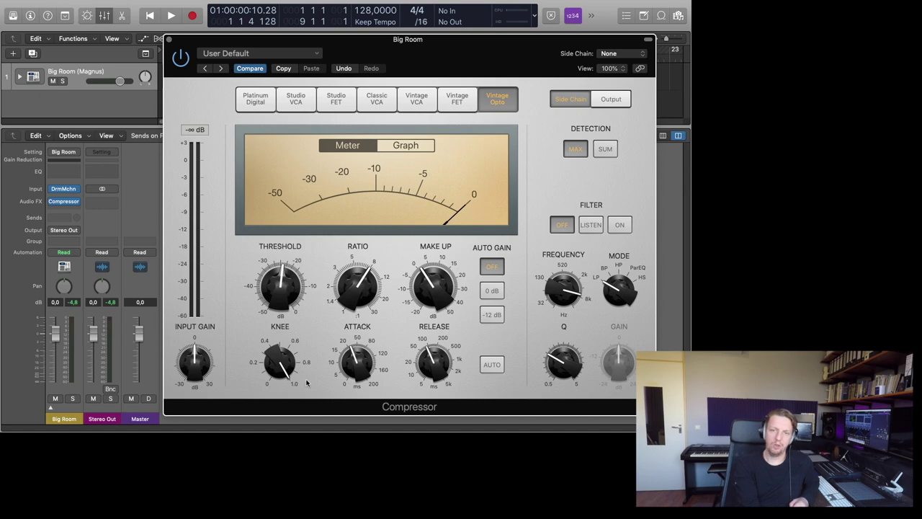
- Show the Compressor's Output section with its limiter, distortion and mix controls, and close the plug-in window
left_click(616, 100)
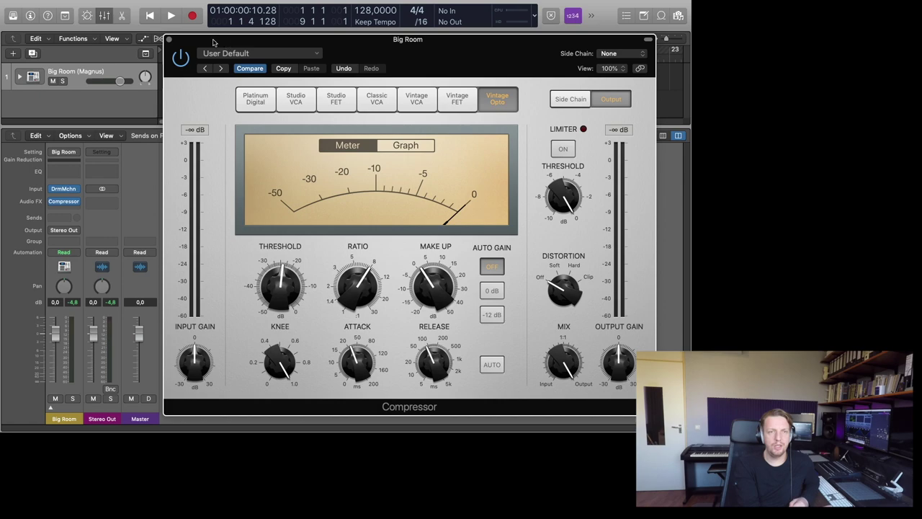
left_click(169, 41)
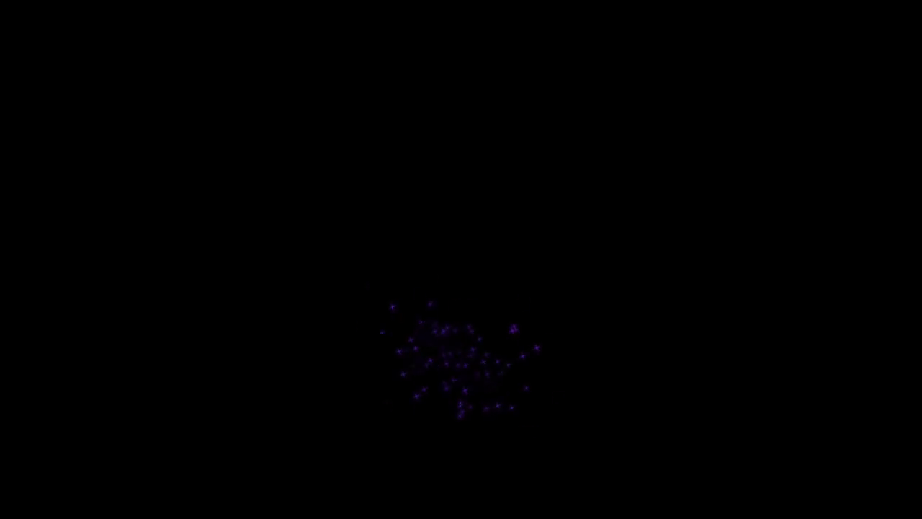